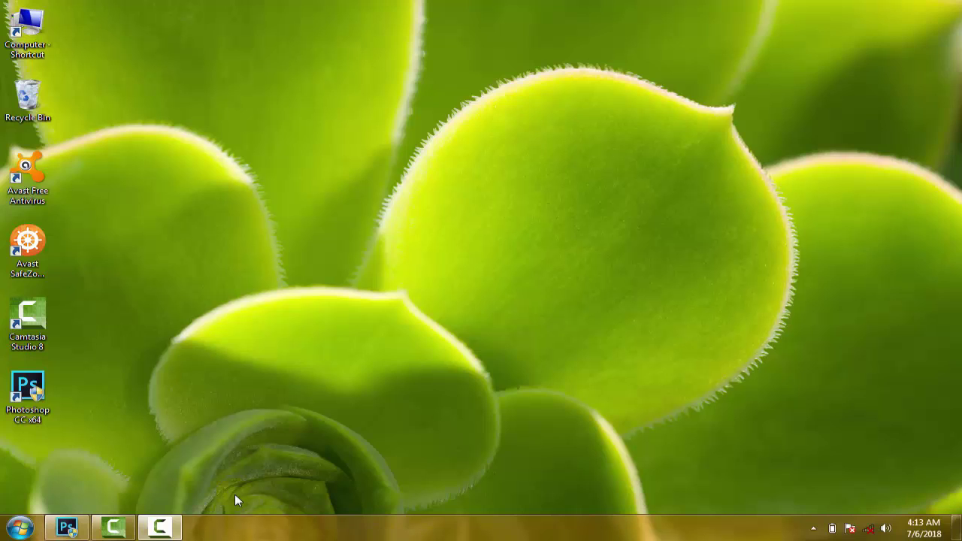
Bring the Photoshop window with the Ancient MetalTe.jpg metal plate document to the front.
left_click(67, 528)
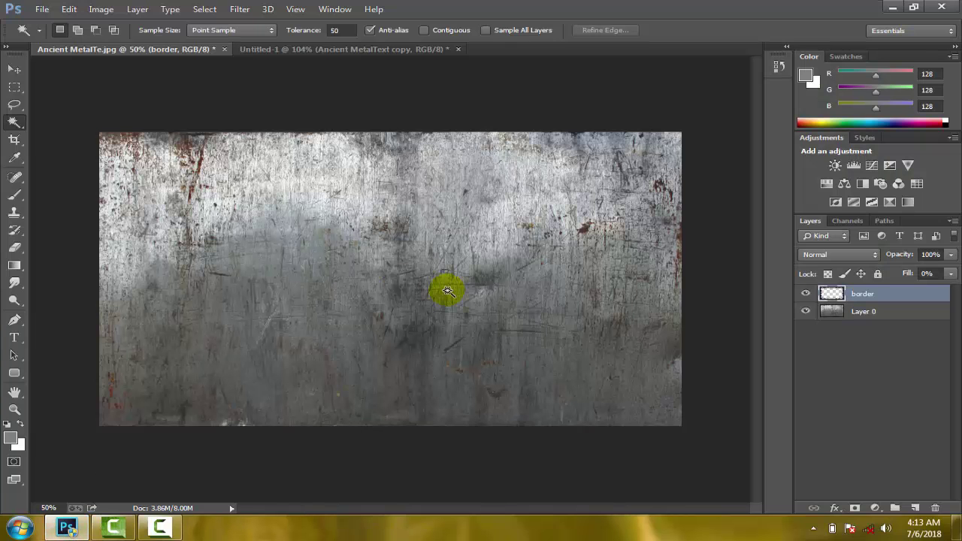
Apply a Lens Correction vignette of -100 to Layer 0, then select the border layer.
left_click(863, 312)
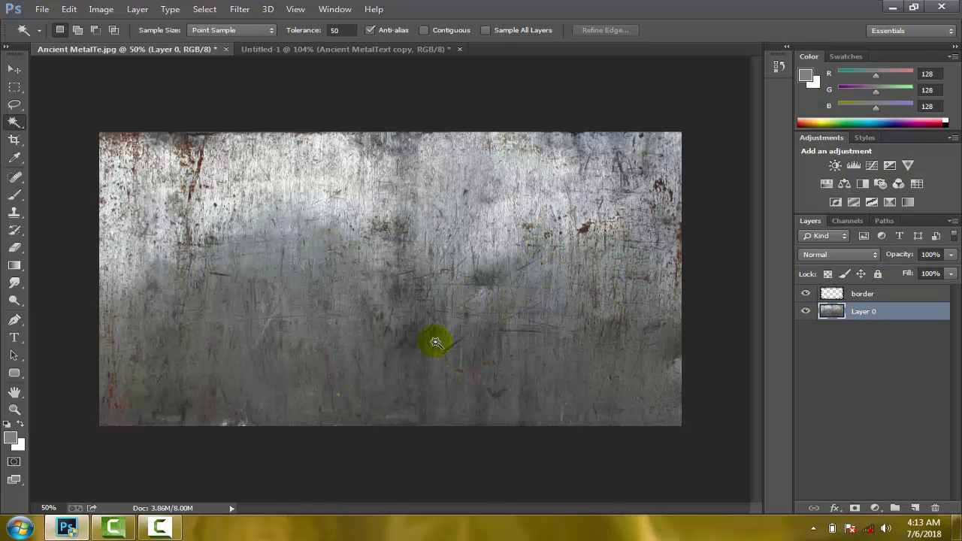
left_click(234, 11)
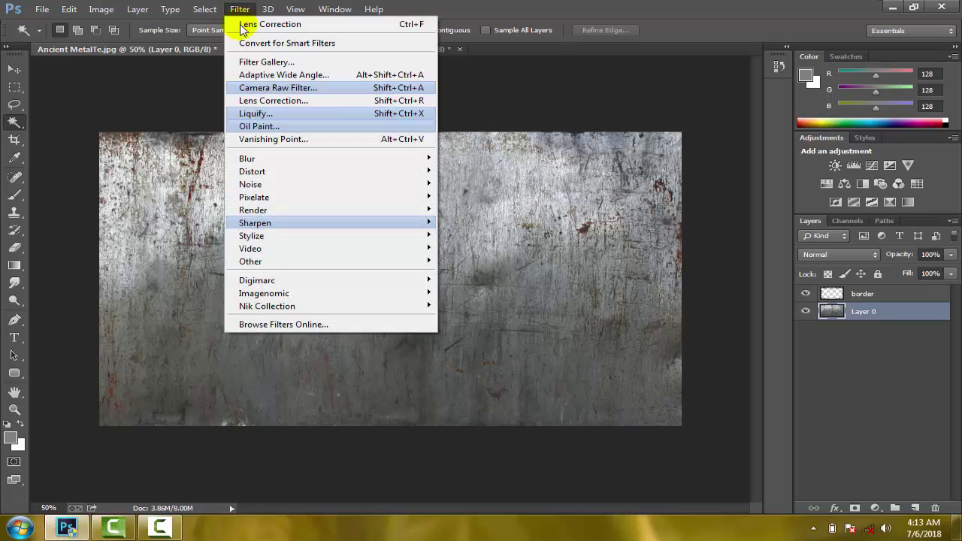
left_click(263, 101)
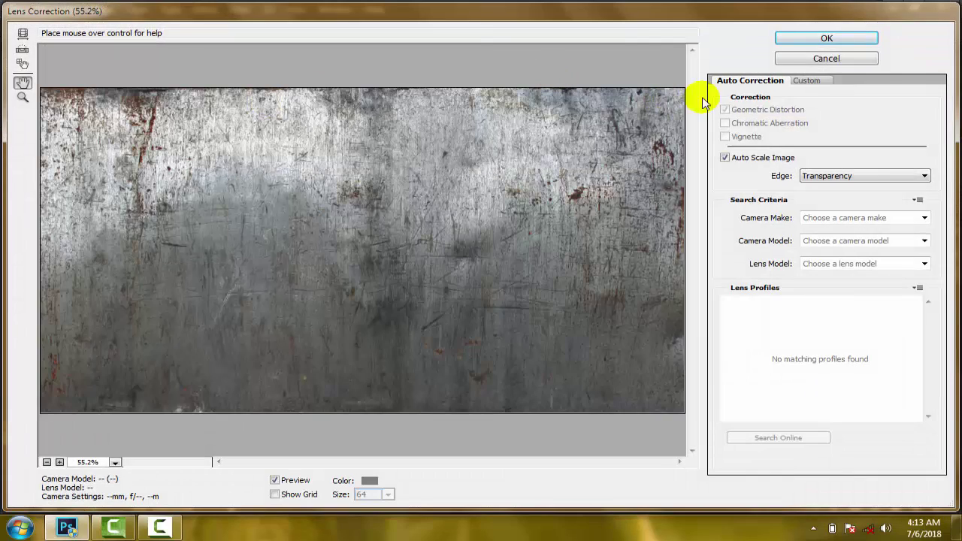
left_click(812, 81)
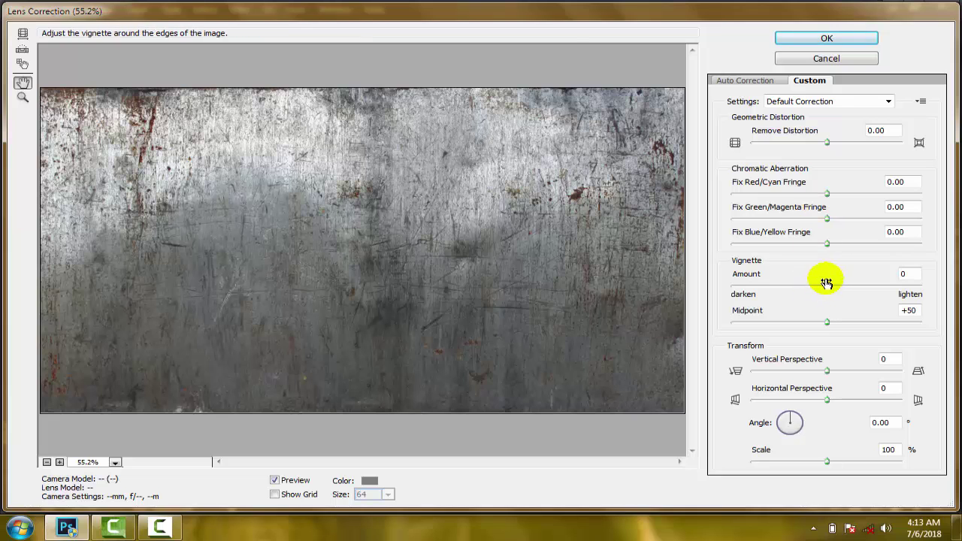
left_click_drag(827, 288, 733, 295)
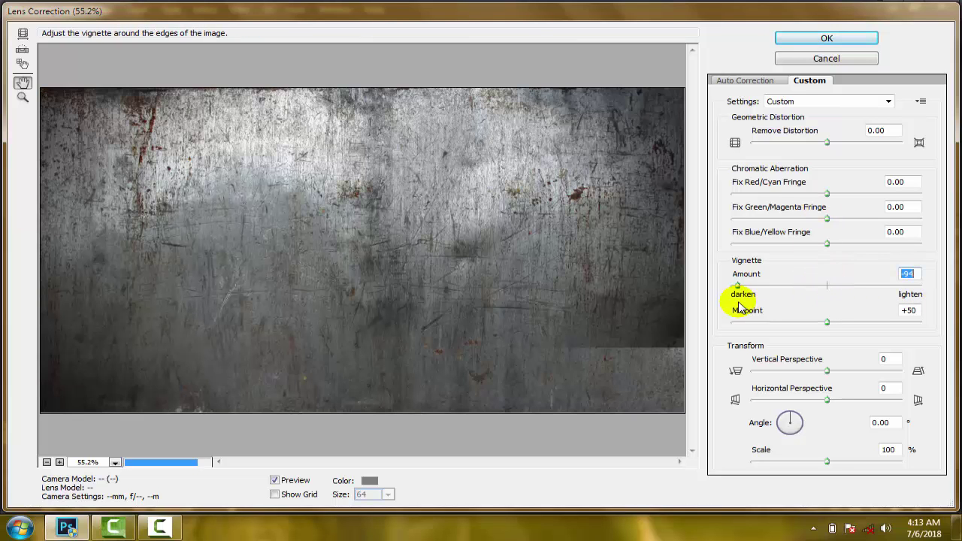
left_click(827, 36)
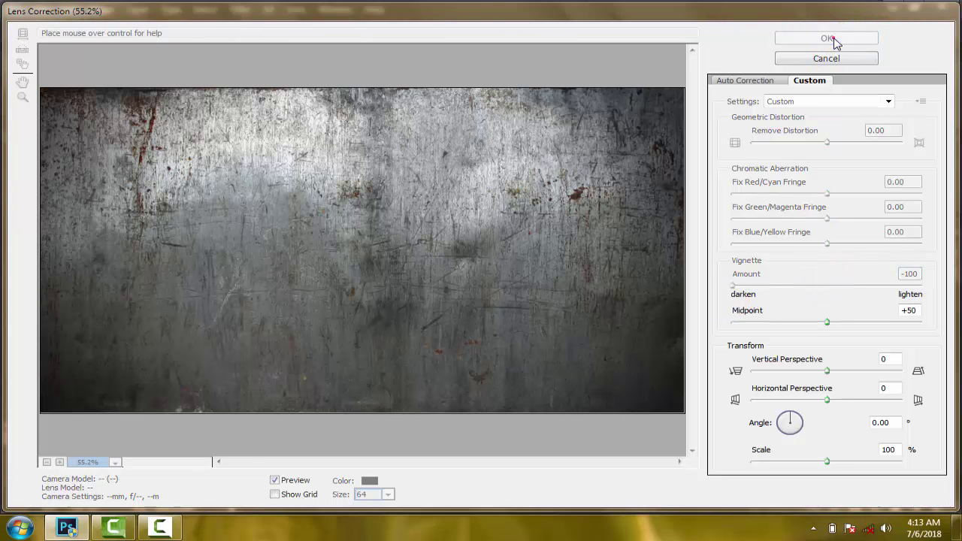
left_click(870, 296)
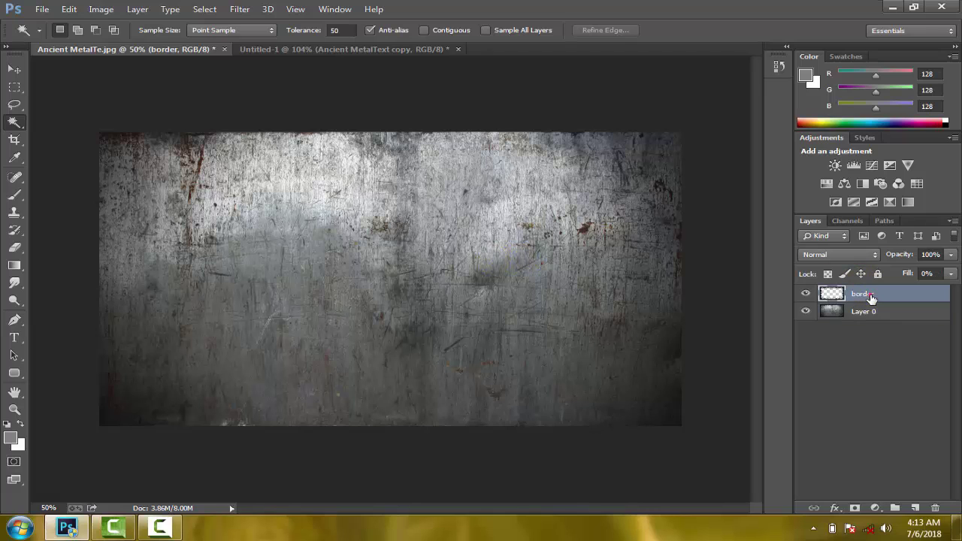
Raise the border layer's fill to reveal the Celtic border and add Bevel & Emboss.
left_click(953, 279)
left_click_drag(950, 291, 877, 296)
double_click(900, 295)
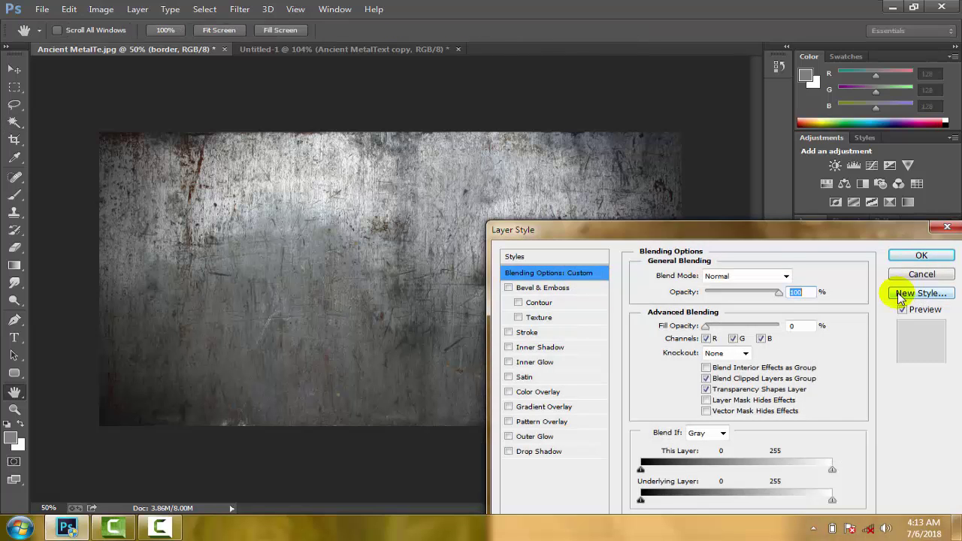
left_click(555, 292)
mouse_move(682, 238)
left_mouse_down()
mouse_move(768, 208)
mouse_move(769, 180)
mouse_move(796, 167)
left_mouse_up()
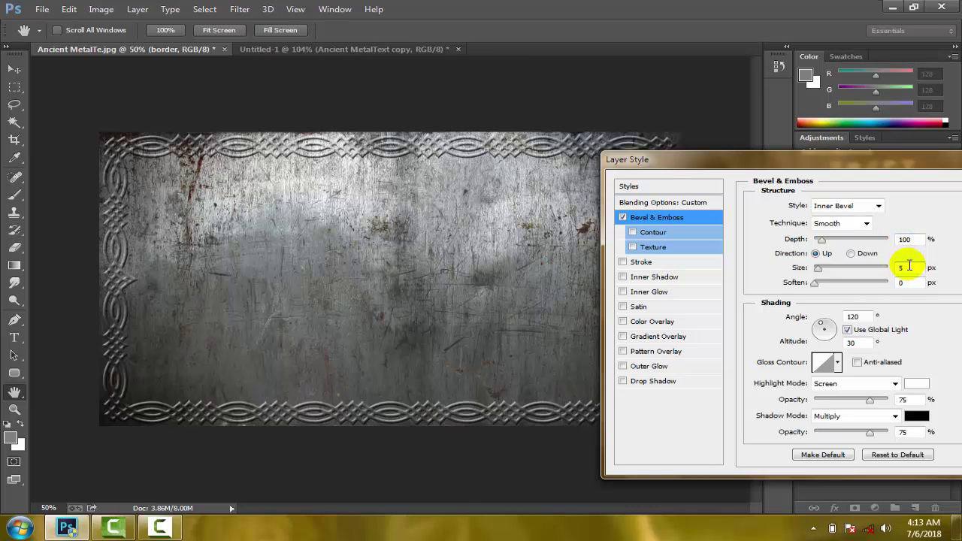
Give the bevel a local -90° light angle, 30% highlight and 50% shadow opacity.
left_click(849, 331)
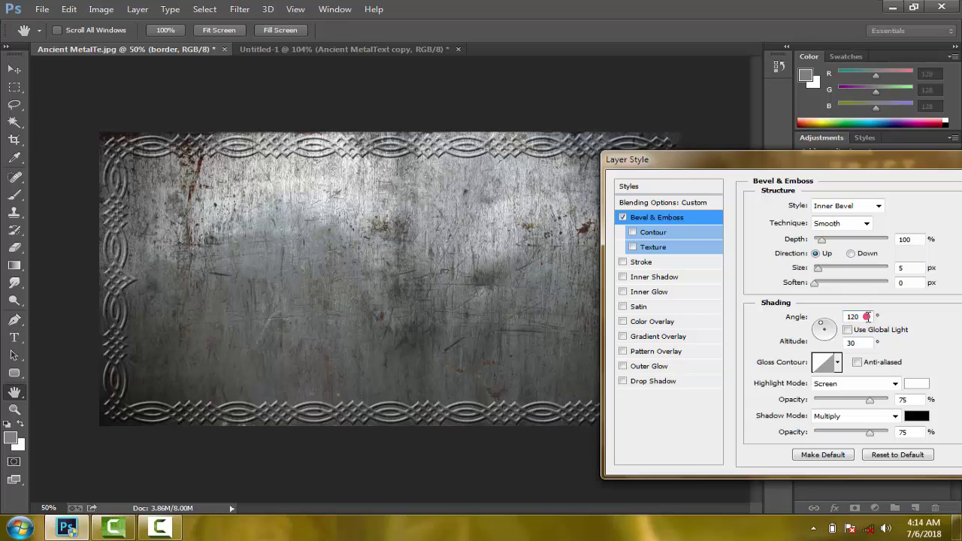
double_click(867, 316)
key("BackSpace")
type("-90")
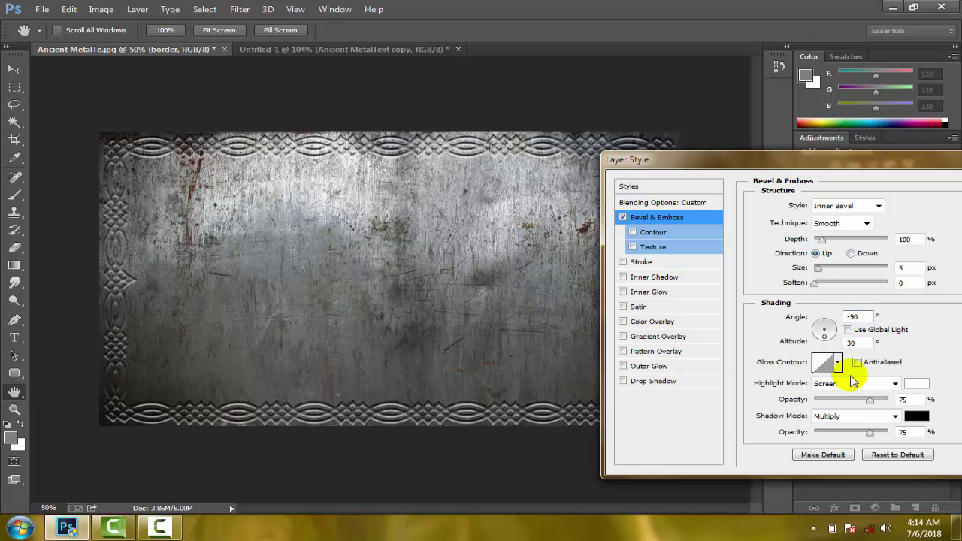
double_click(906, 400)
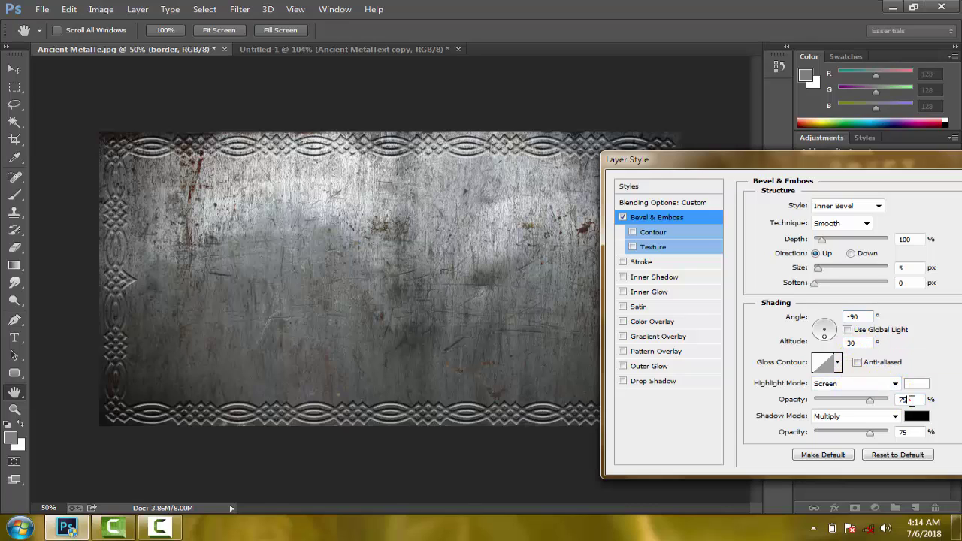
type("030")
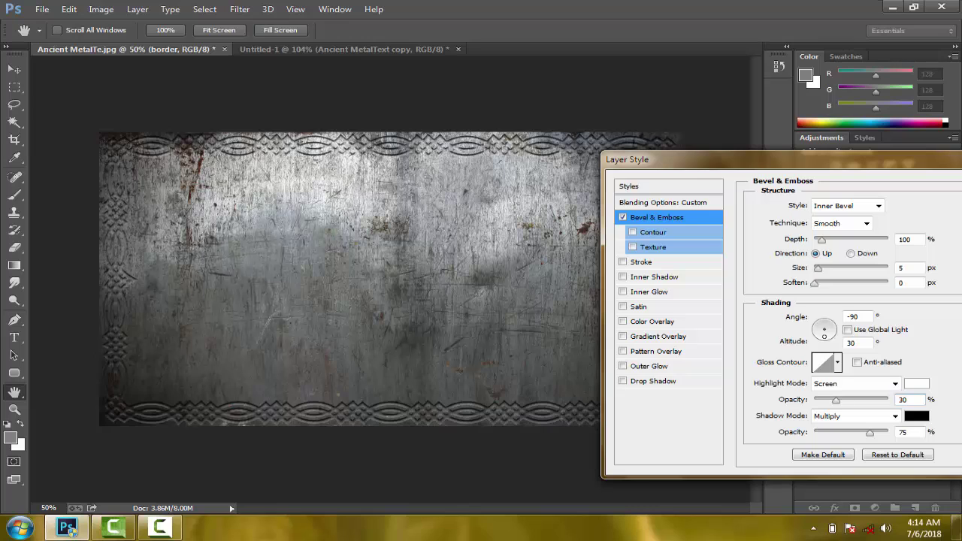
double_click(906, 431)
type("50")
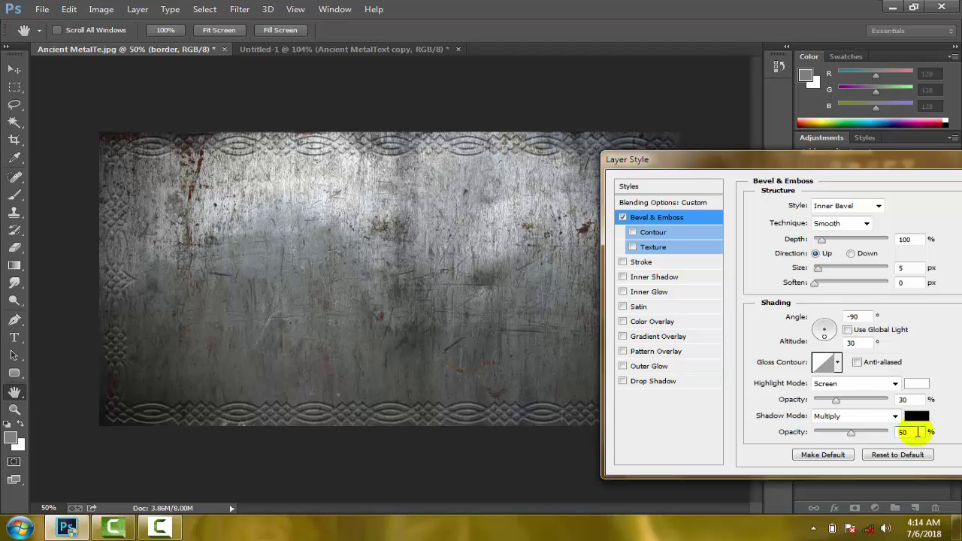
left_click_drag(909, 168, 814, 191)
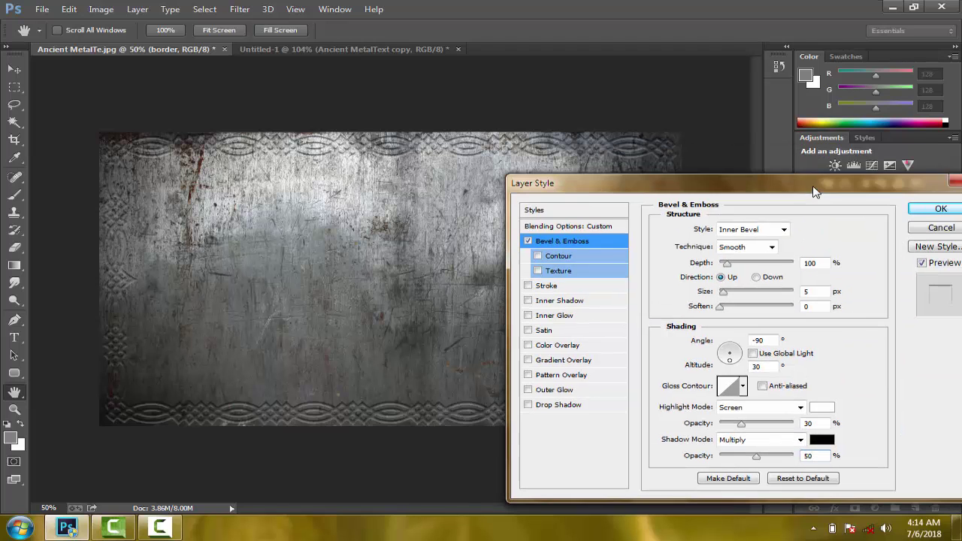
left_click(941, 208)
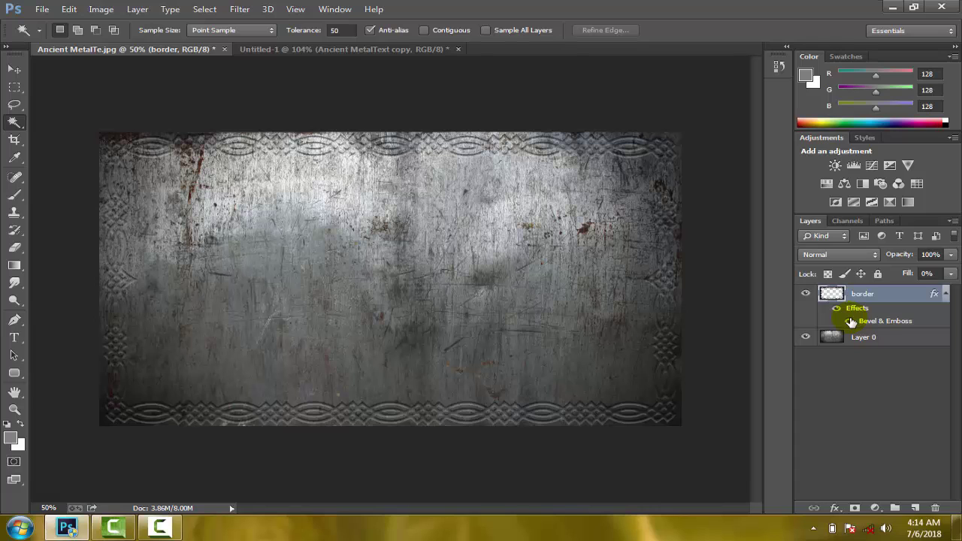
In Untitled-1, hide the Ancient MetalText copy braid layer and delete the white Layer 0.
left_click(946, 296)
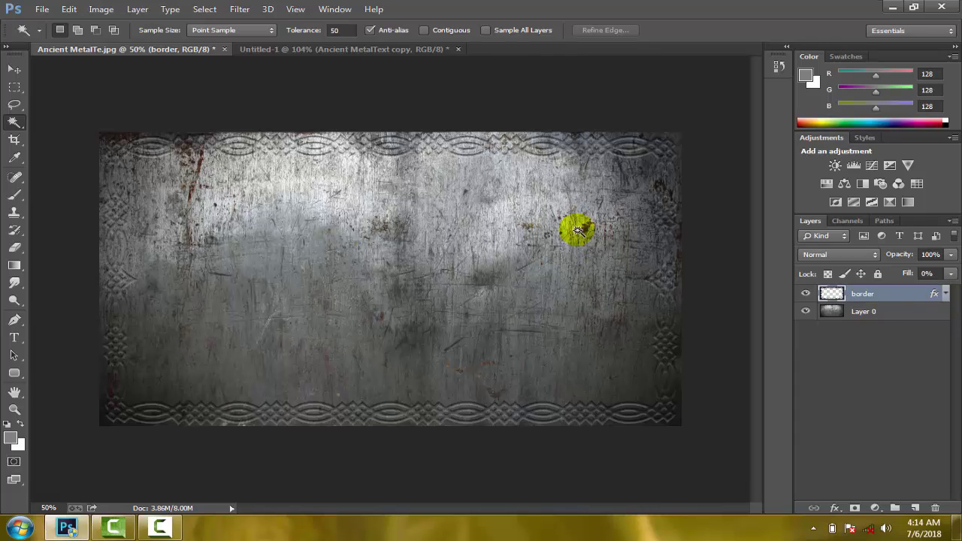
left_click(338, 46)
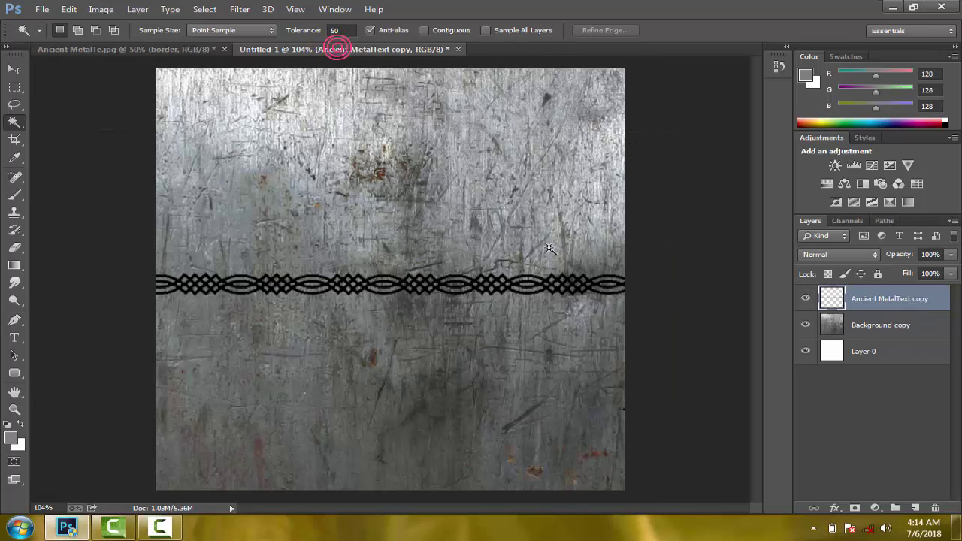
left_click(807, 300)
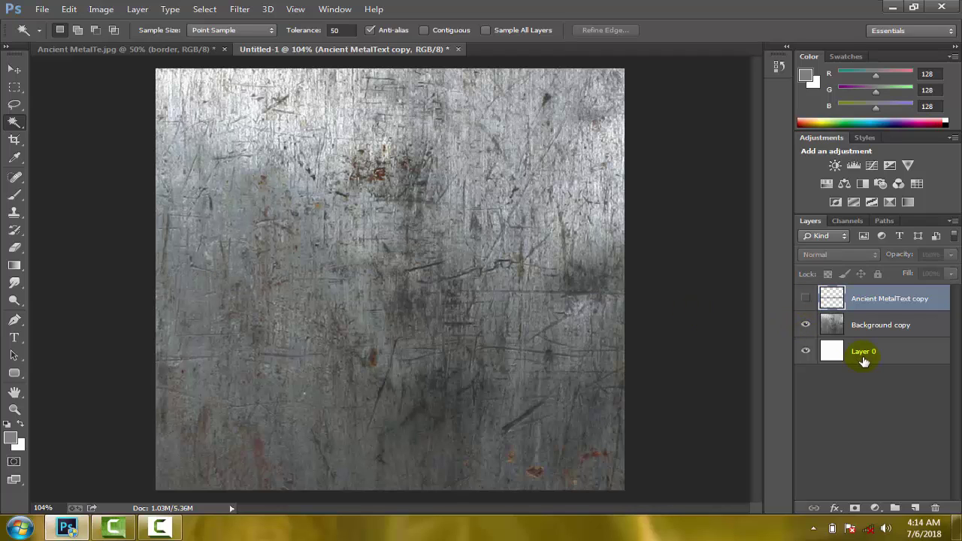
left_click(865, 355)
left_click(935, 508)
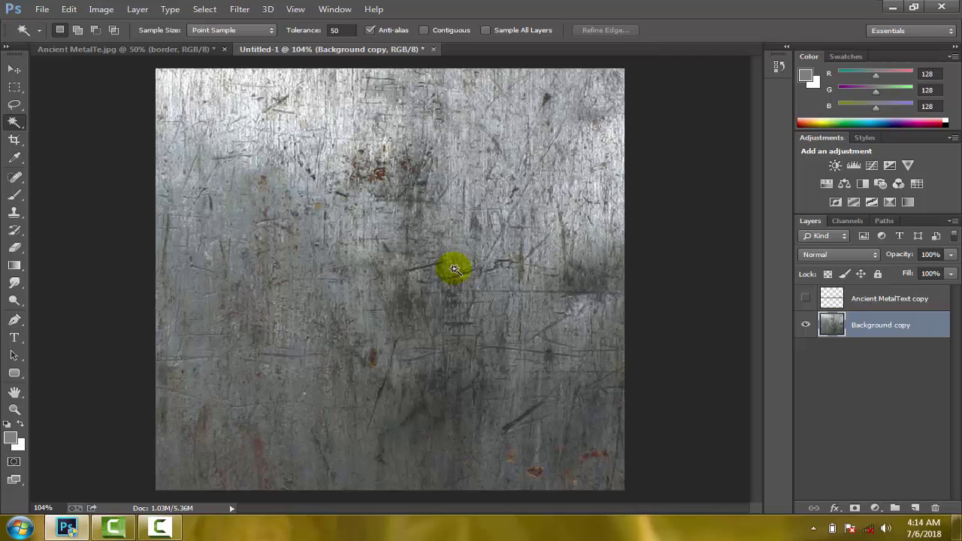
Apply Polar Coordinates (Rectangular to Polar) to the Background copy metal texture.
left_click(241, 9)
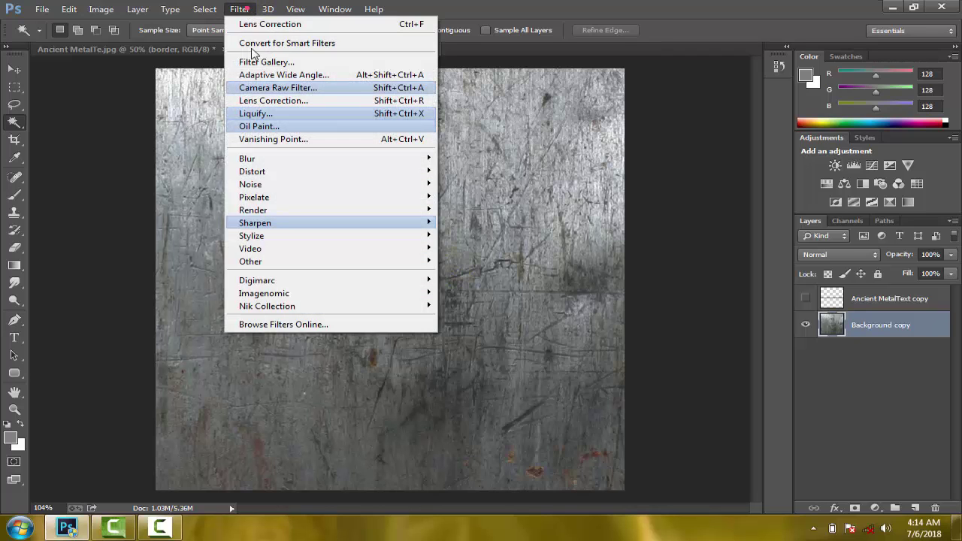
mouse_move(252, 171)
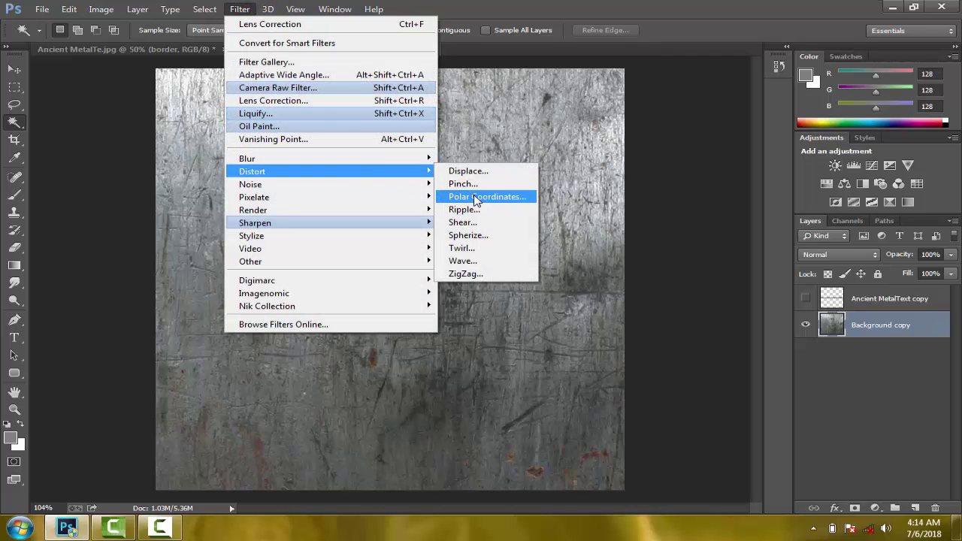
left_click(473, 196)
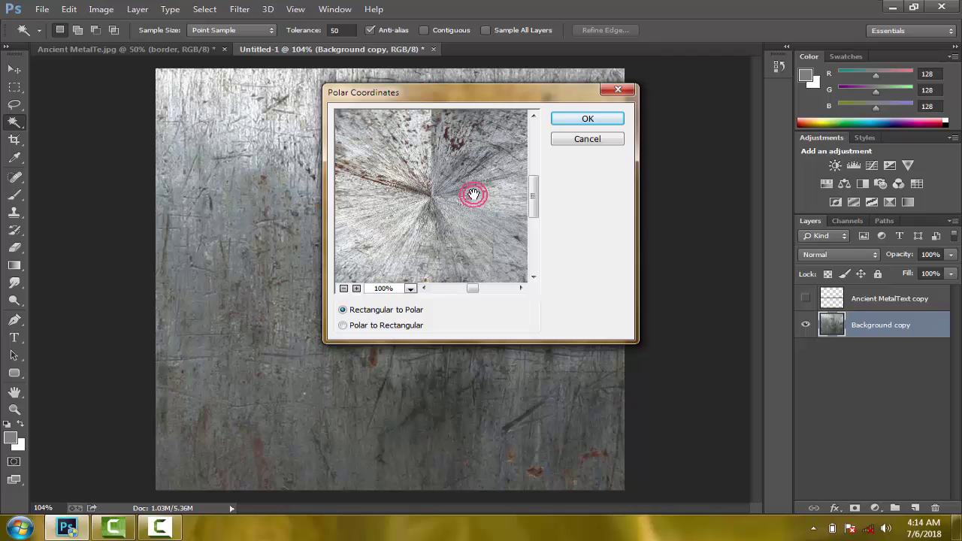
left_click(580, 122)
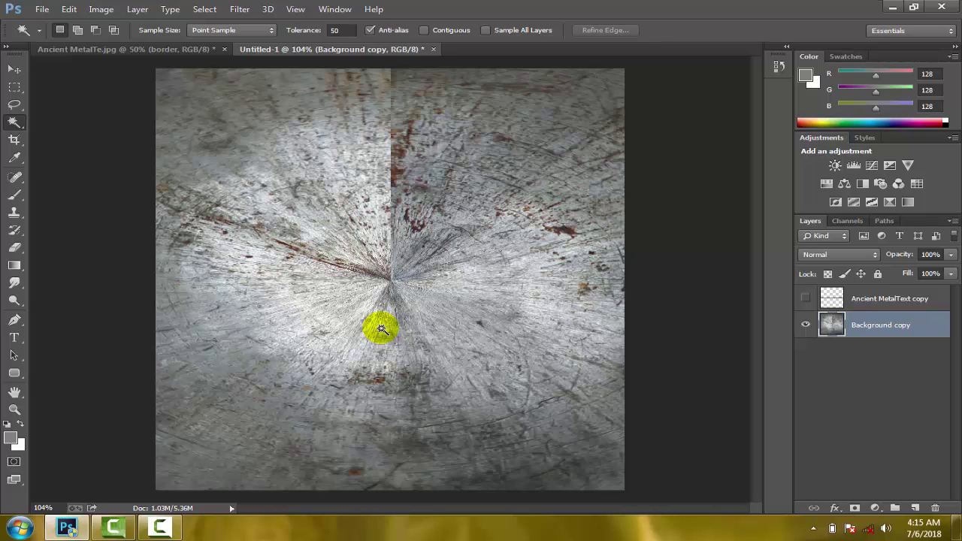
Select and show the Ancient MetalText copy braid layer with its fill at 100%.
left_click(879, 298)
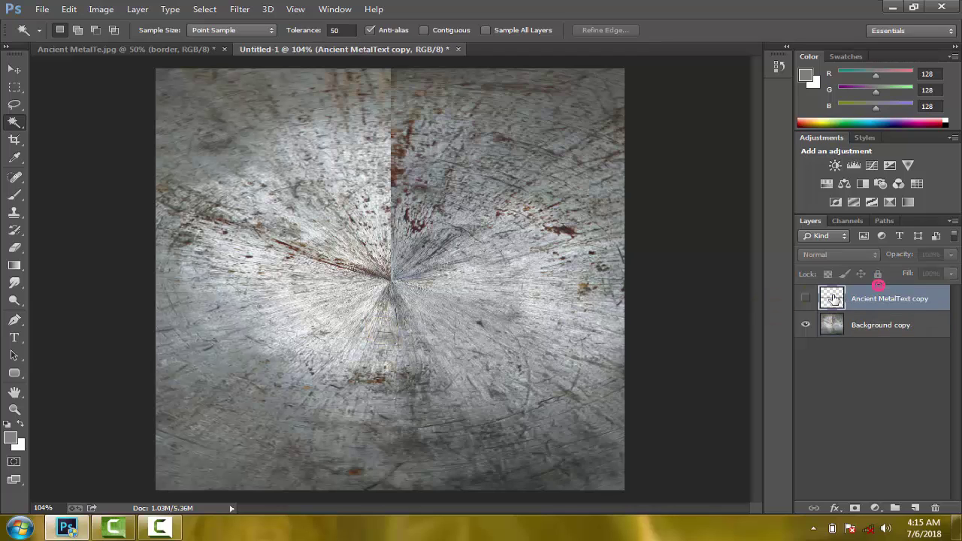
left_click(807, 299)
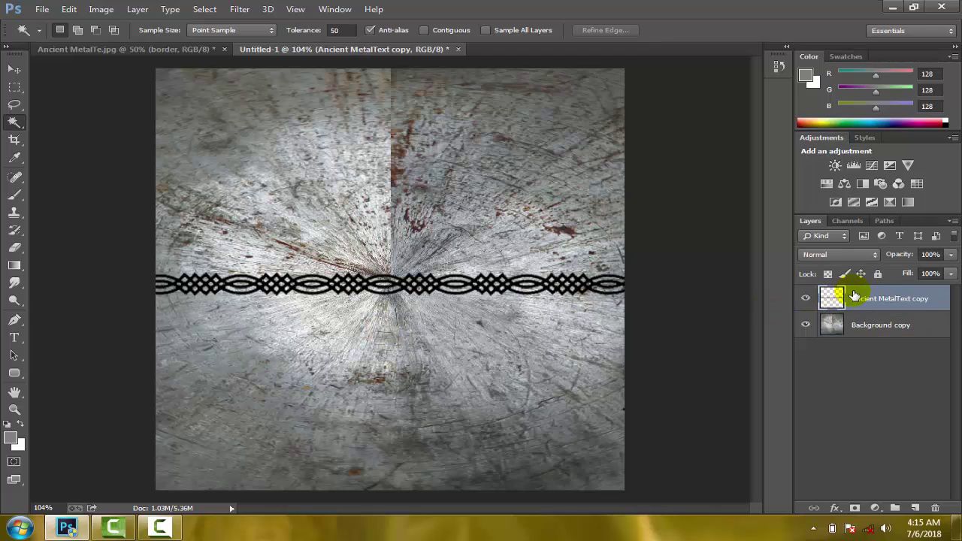
left_click(951, 274)
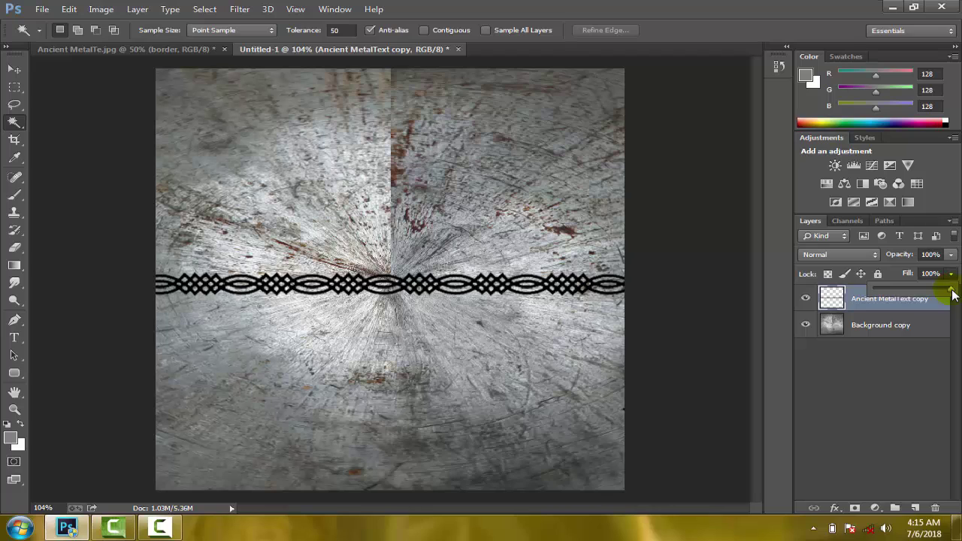
left_click_drag(952, 294, 875, 292)
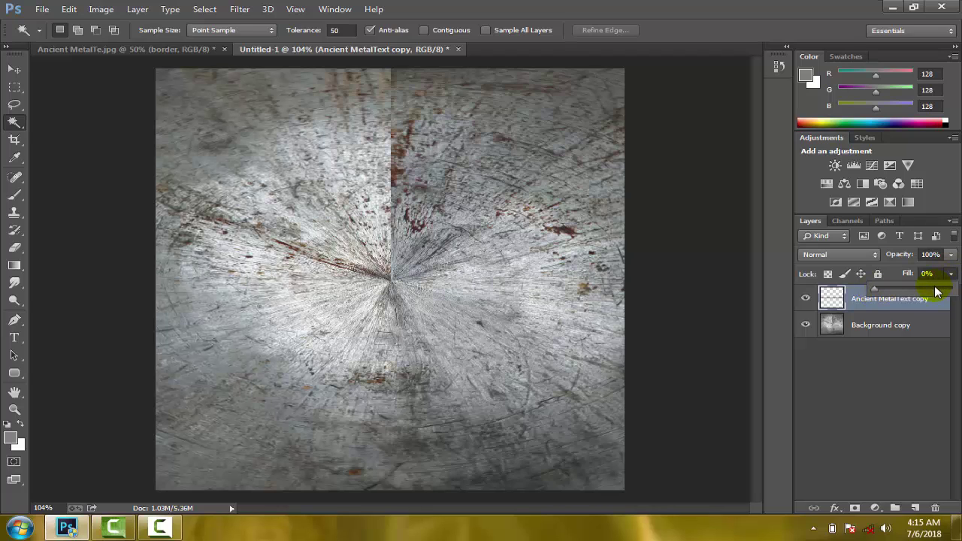
left_click_drag(937, 292, 957, 286)
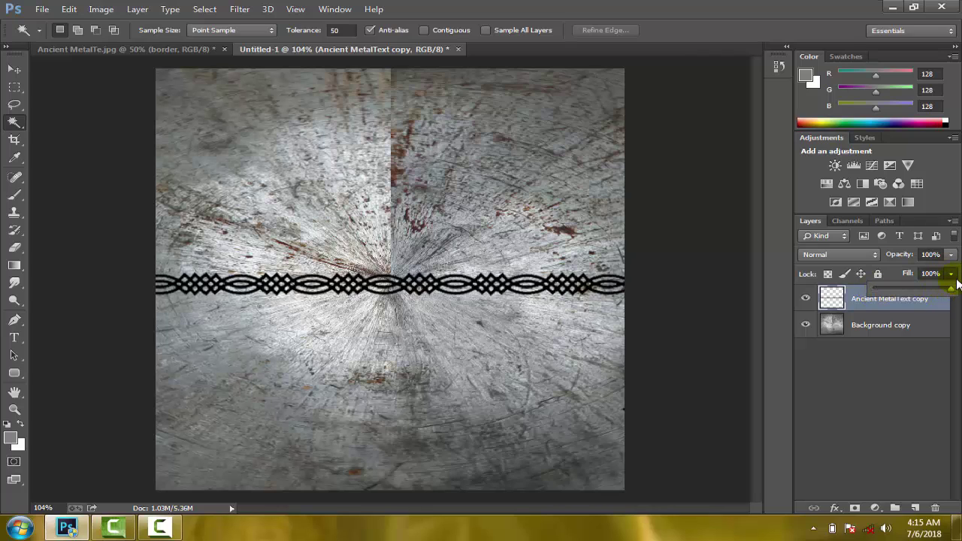
key("Return")
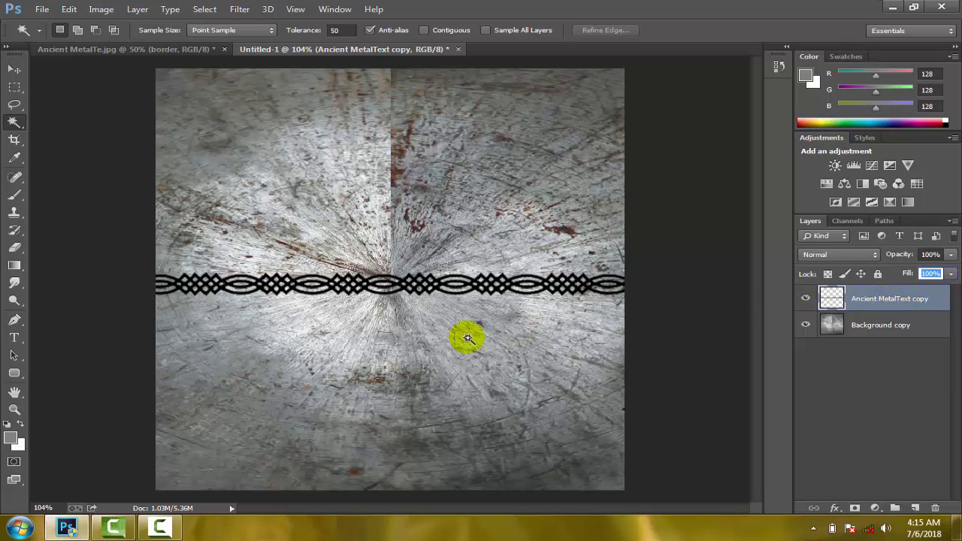
Bend the braid into a ring with Polar Coordinates, enlarge it to about 149%, and duplicate it.
key("ctrl+f")
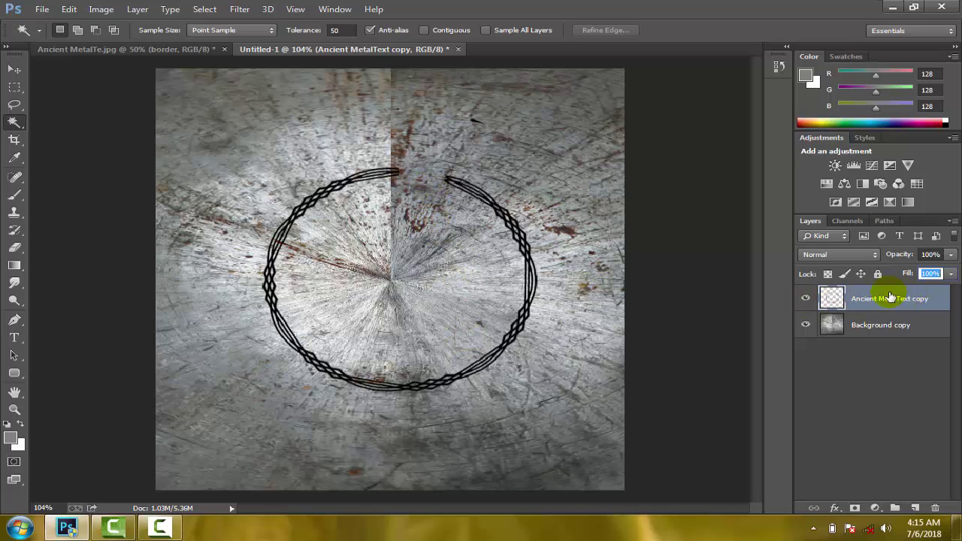
key("ctrl+t")
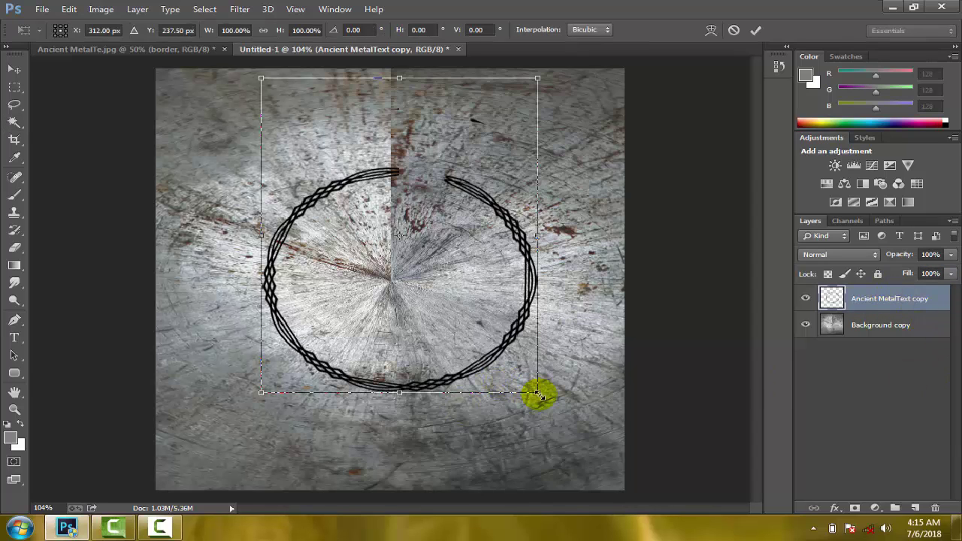
left_click_drag(538, 393, 603, 472)
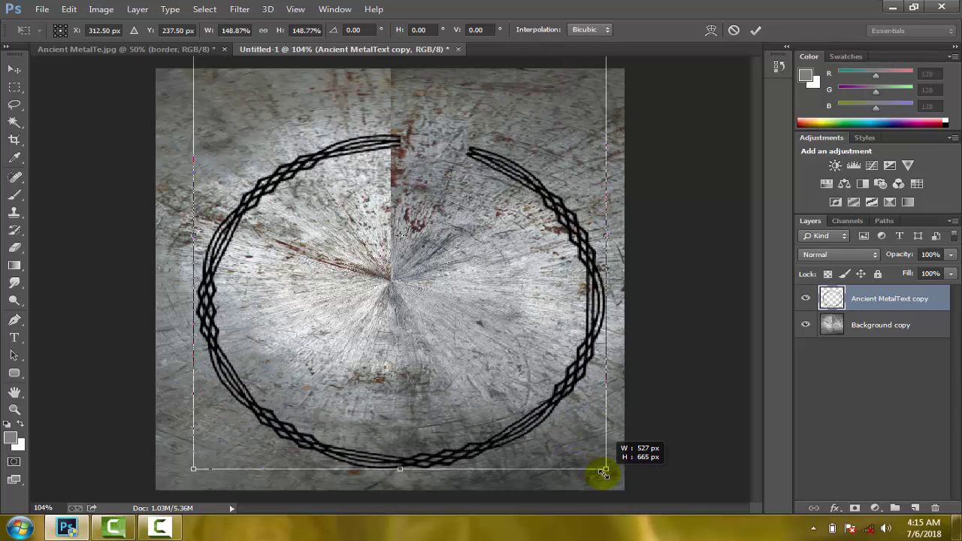
left_click_drag(603, 473, 610, 475)
left_click(756, 29)
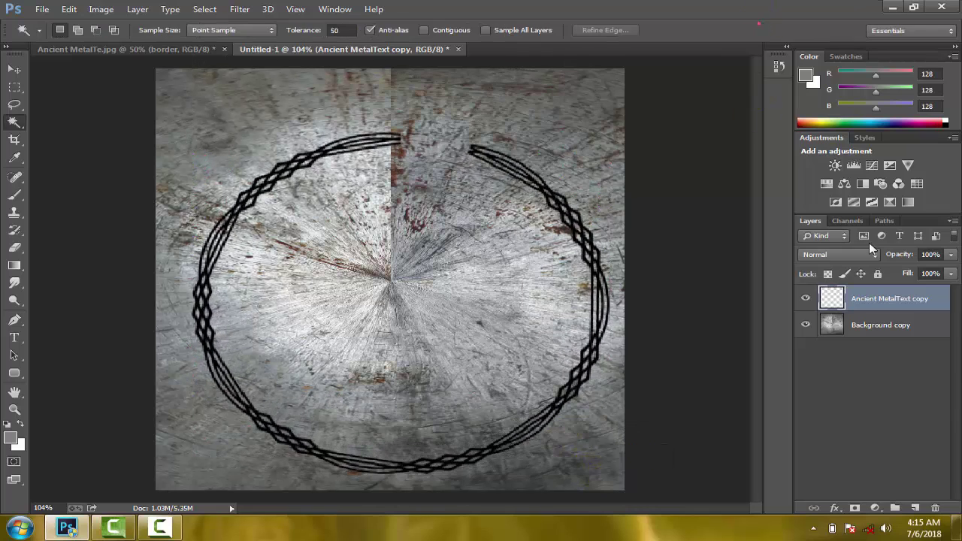
key("ctrl+j")
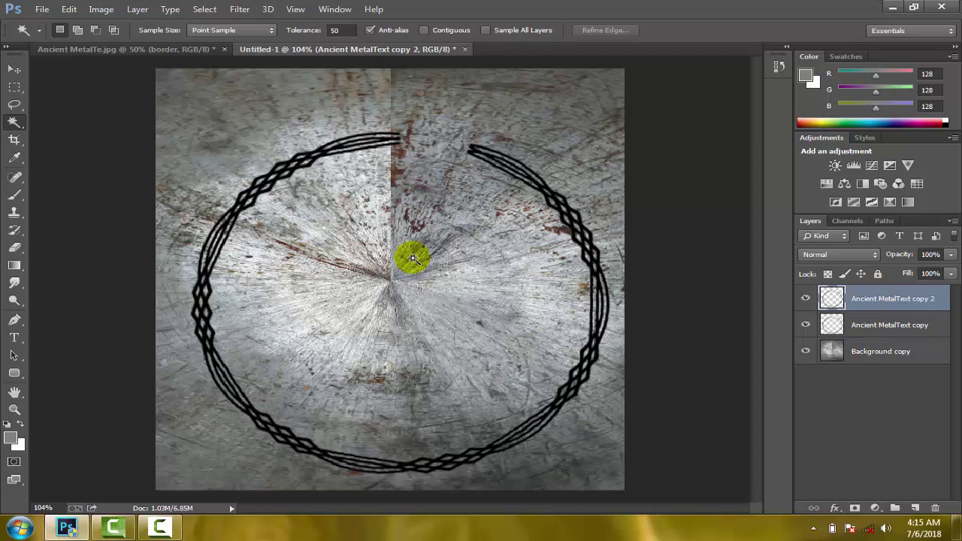
Nudge the duplicate ring down with the Move tool, then delete the Ancient MetalText copy 2 layer.
key("v")
key("Down")
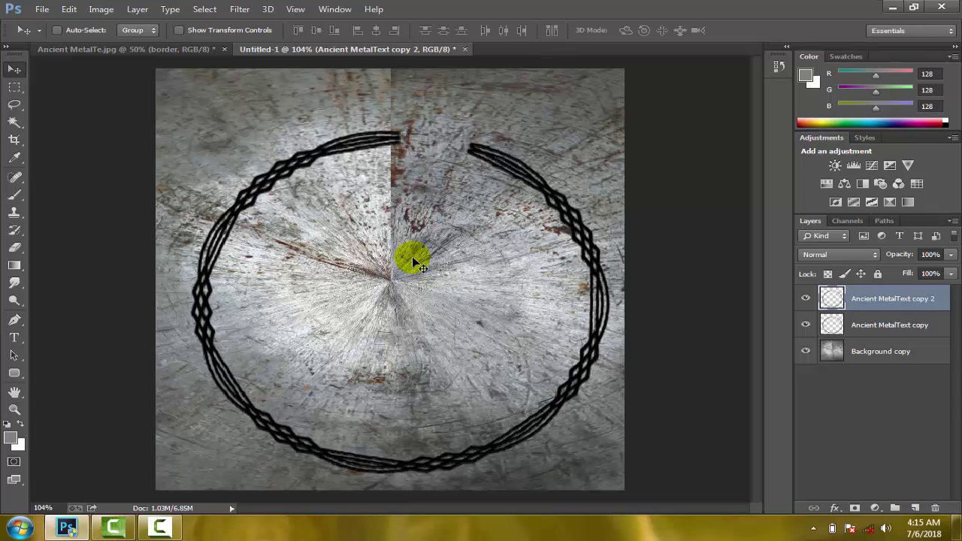
key("Down")
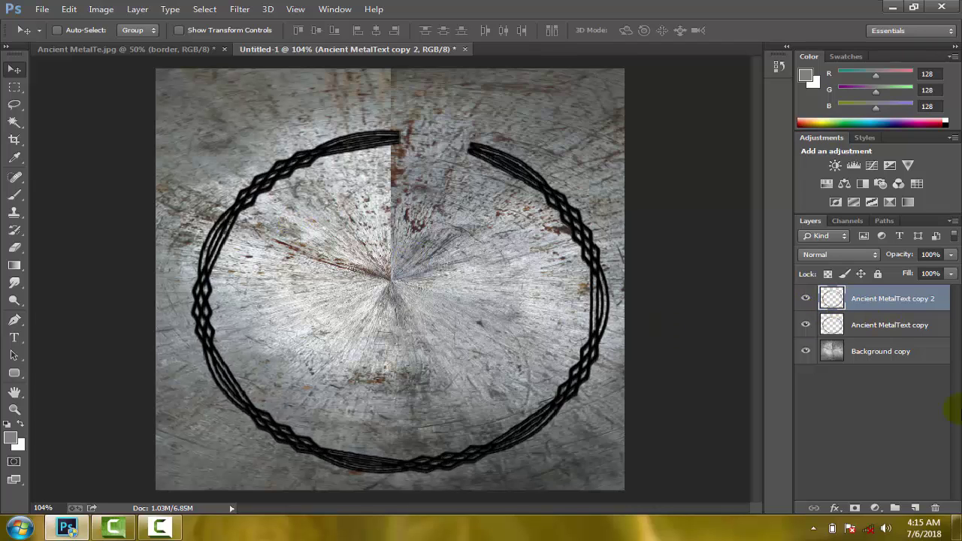
left_click(936, 508)
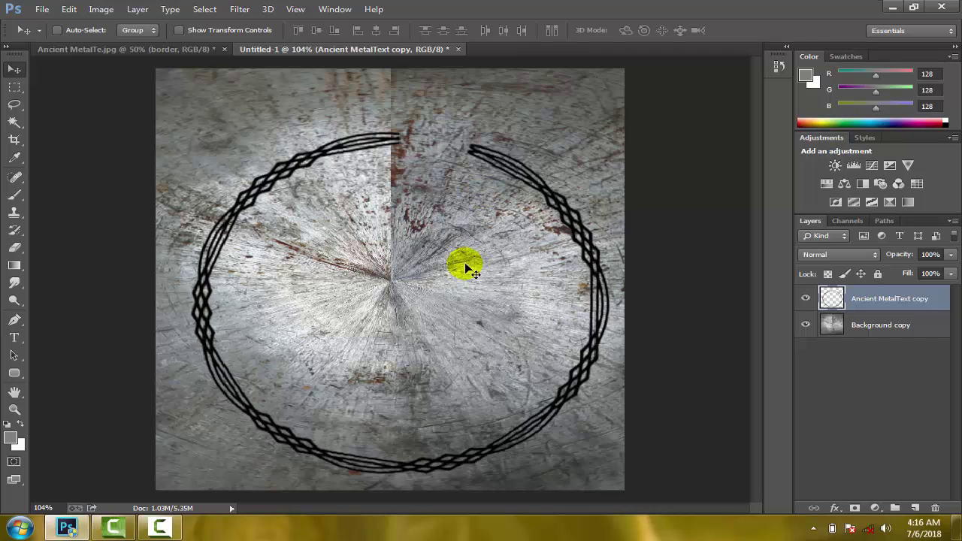
Step back three history states with Ctrl+Alt+Z to undo the ring enlargement.
left_click(466, 269)
key("ctrl+alt+z")
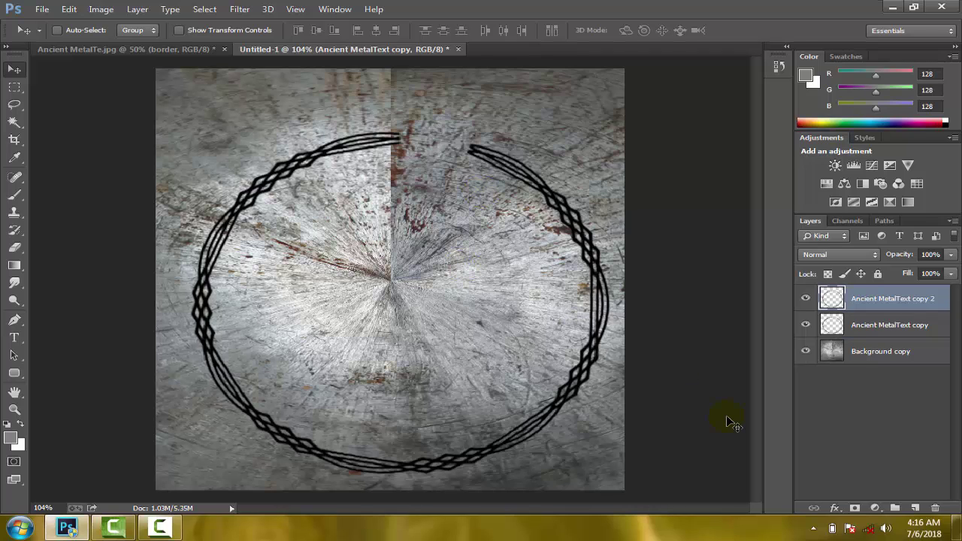
key("ctrl+alt+z")
key("ctrl+alt+z")
key("ctrl+alt+z")
key("ctrl+alt+z")
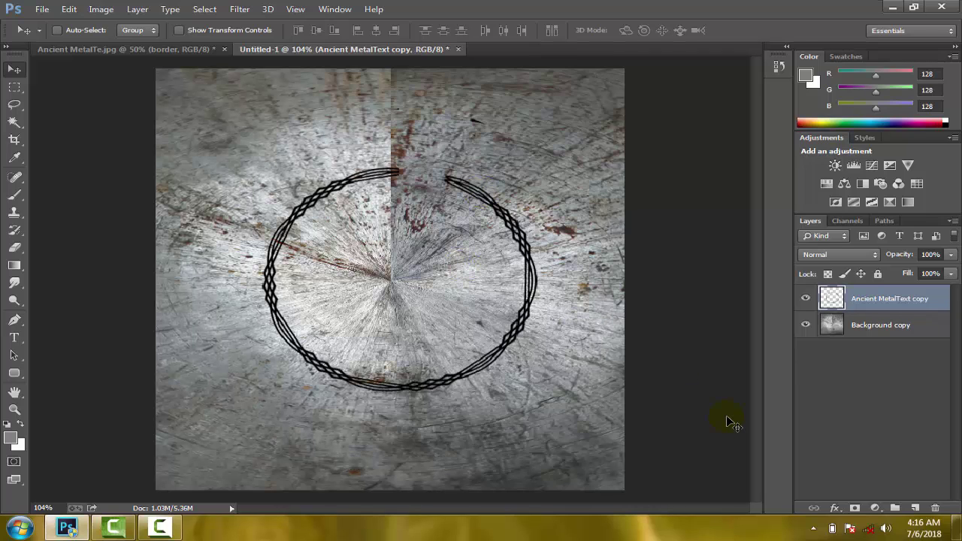
key("ctrl+alt+z")
Scale the straight knot band to about 106% and reapply Polar Coordinates with Ctrl+F.
key("ctrl+t")
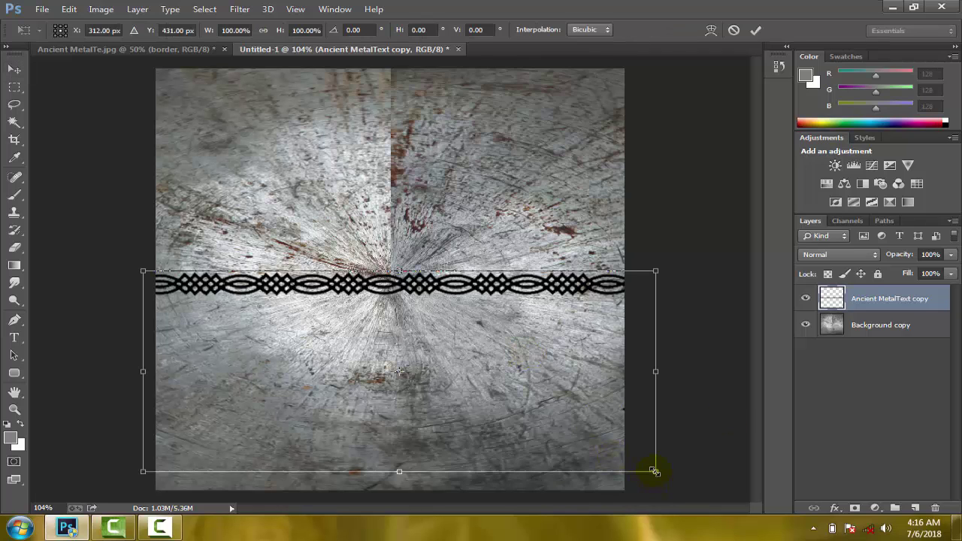
mouse_move(655, 471)
left_mouse_down()
mouse_move(752, 512)
mouse_move(684, 485)
left_mouse_up()
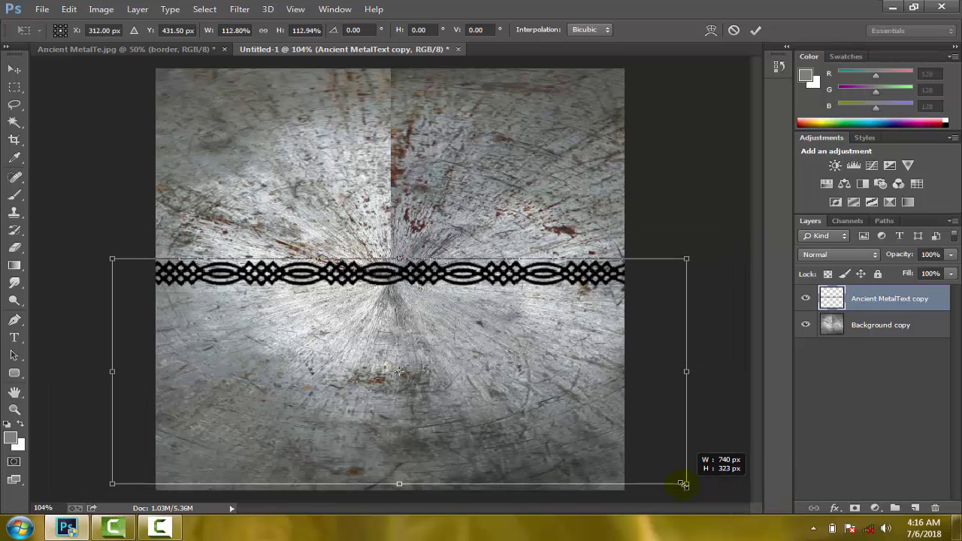
left_click_drag(683, 485, 670, 478)
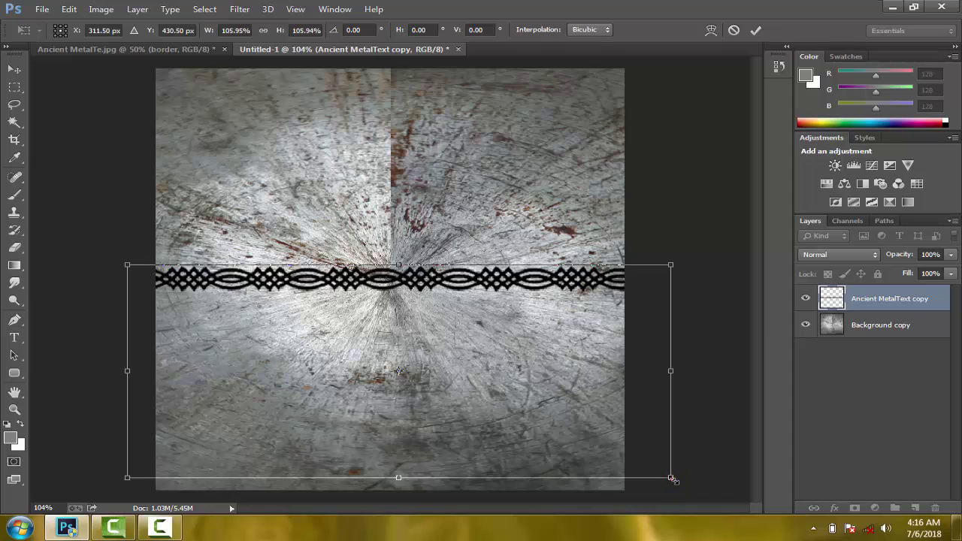
left_click_drag(673, 480, 731, 502)
left_click(755, 31)
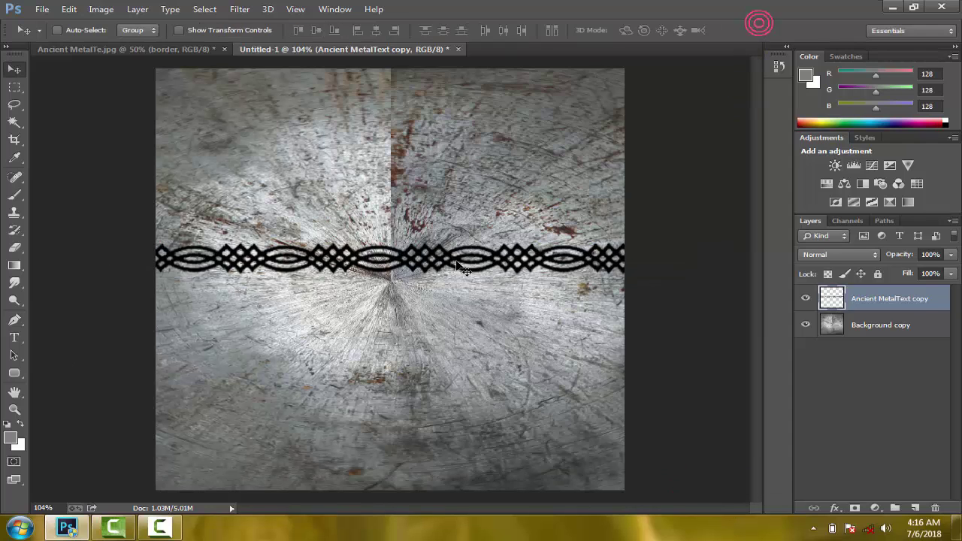
key("ctrl+f")
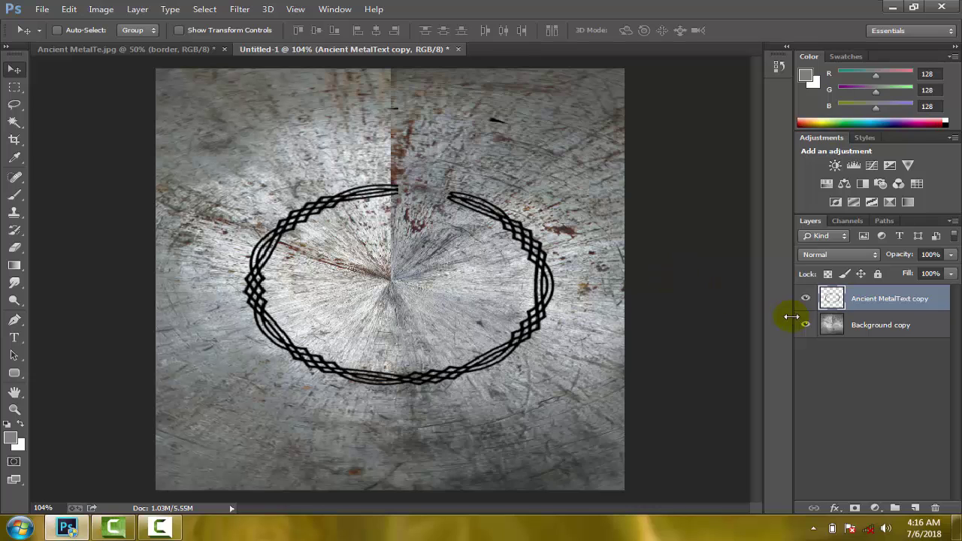
Enlarge the oval Celtic ring to about 132%.
key("ctrl+t")
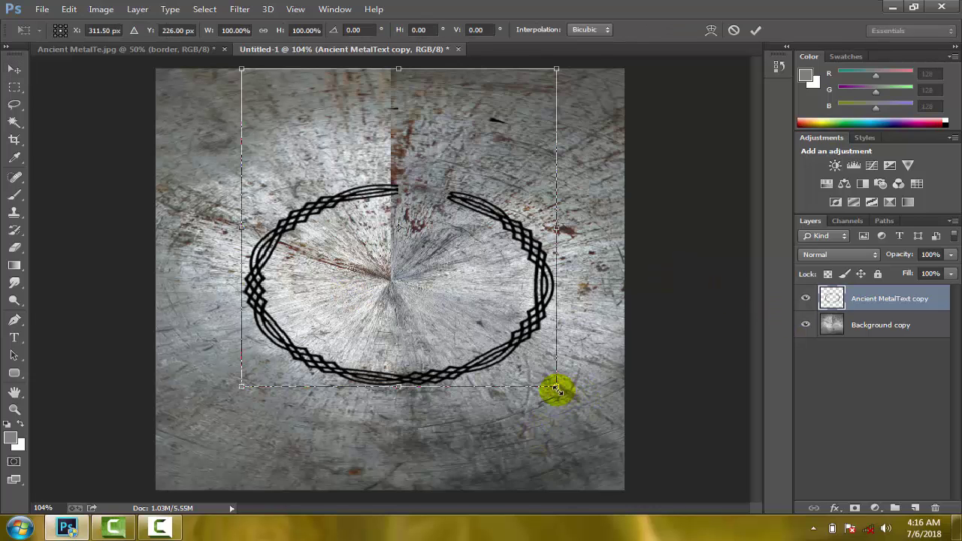
left_click_drag(557, 389, 607, 453)
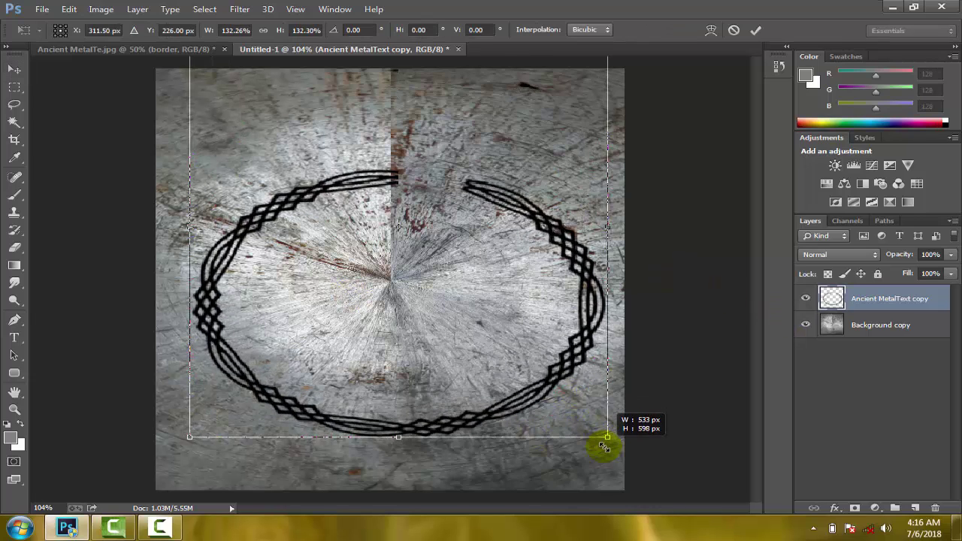
left_click(756, 31)
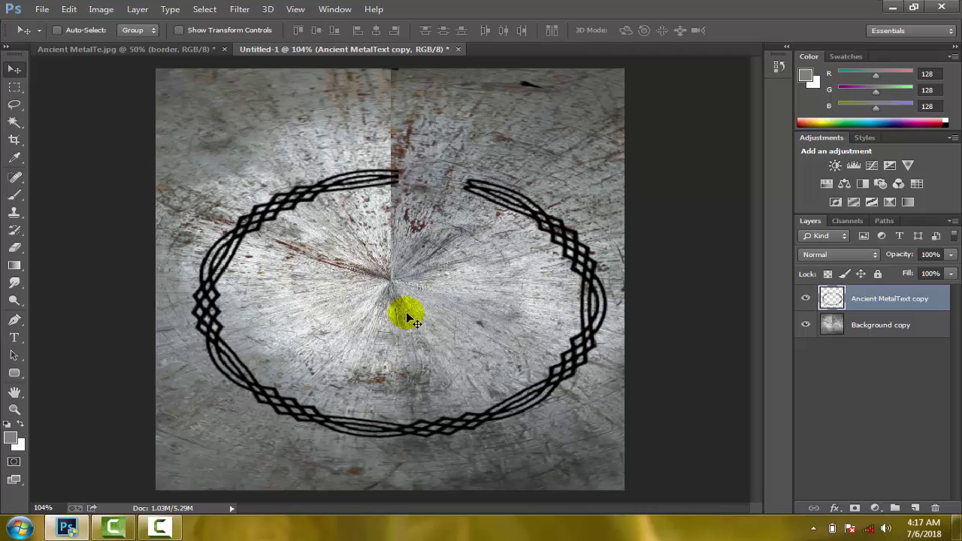
Align the ring to the canvas centres horizontally and vertically, then drag it upward.
key("ctrl+a")
left_click(376, 30)
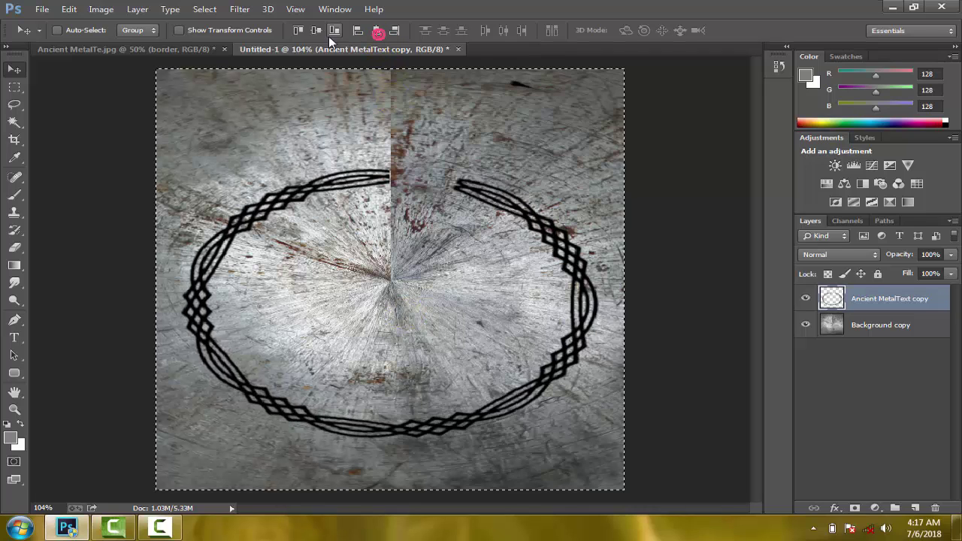
left_click(316, 31)
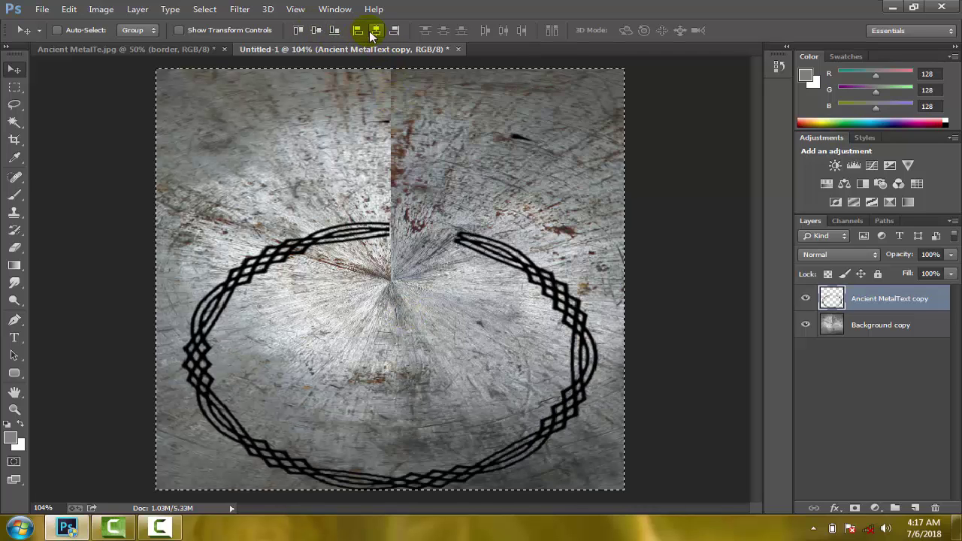
key("ctrl+d")
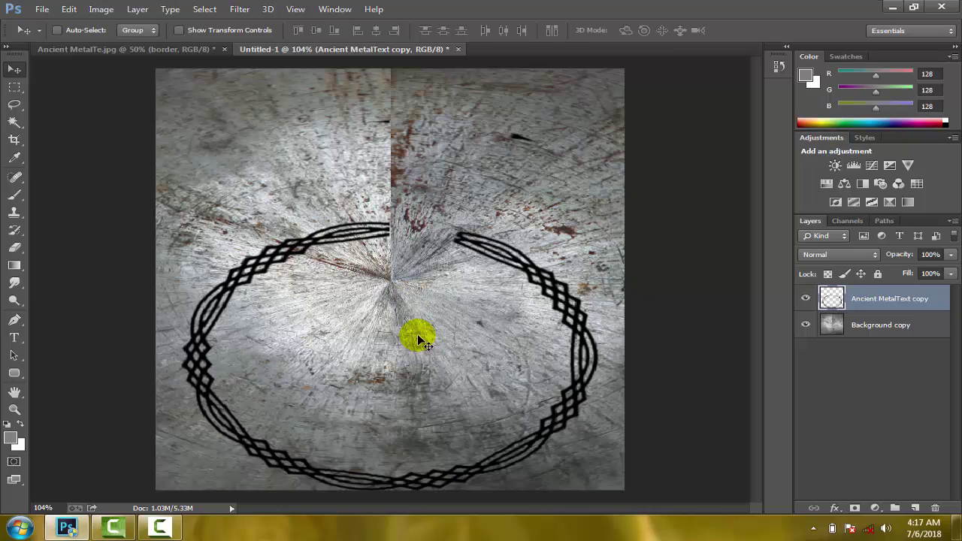
left_click_drag(415, 334, 415, 259)
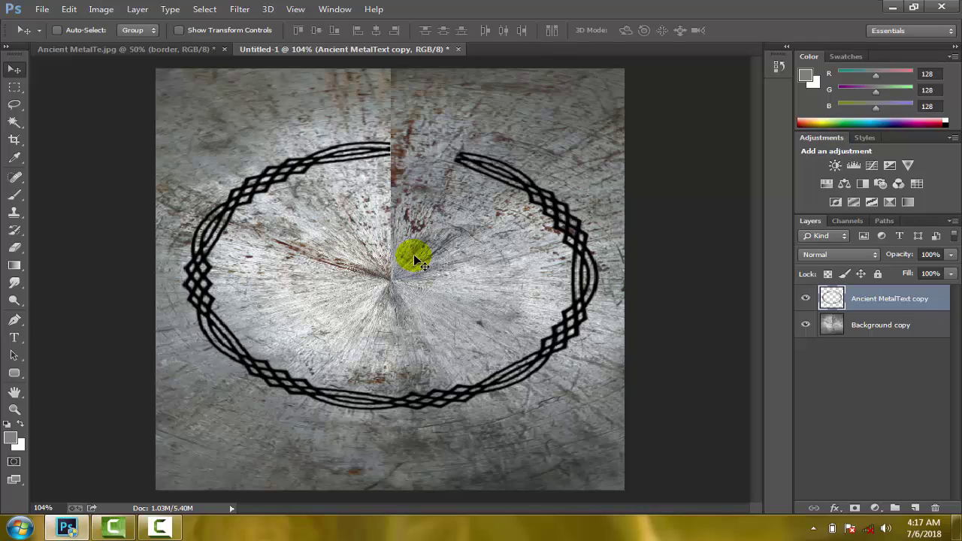
Add an Inner Bevel & Emboss to the ring with its own -90° light angle.
double_click(912, 300)
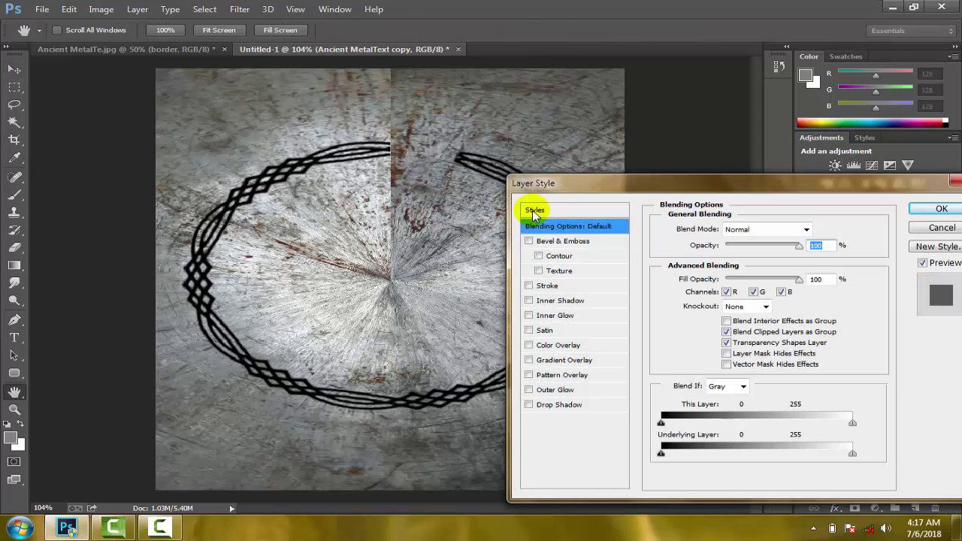
left_click(558, 242)
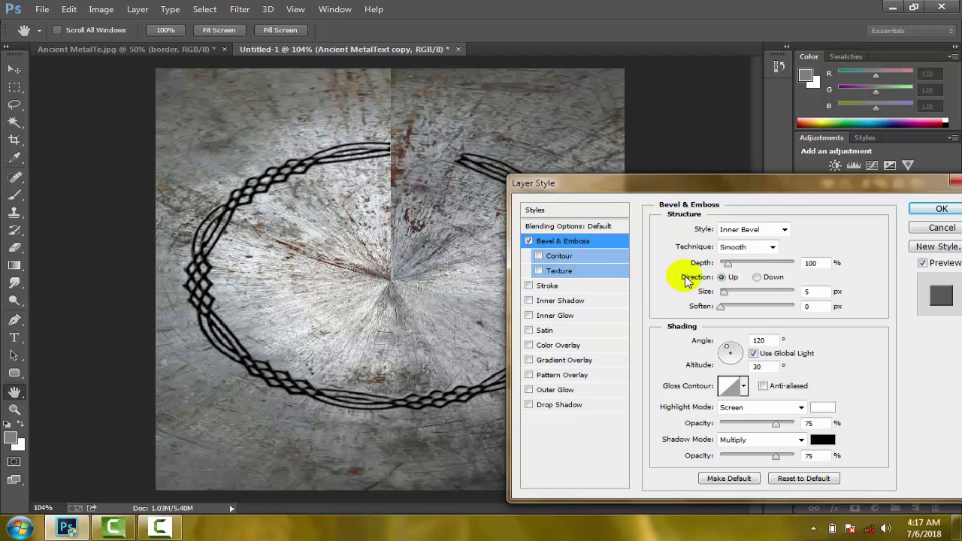
left_click(757, 277)
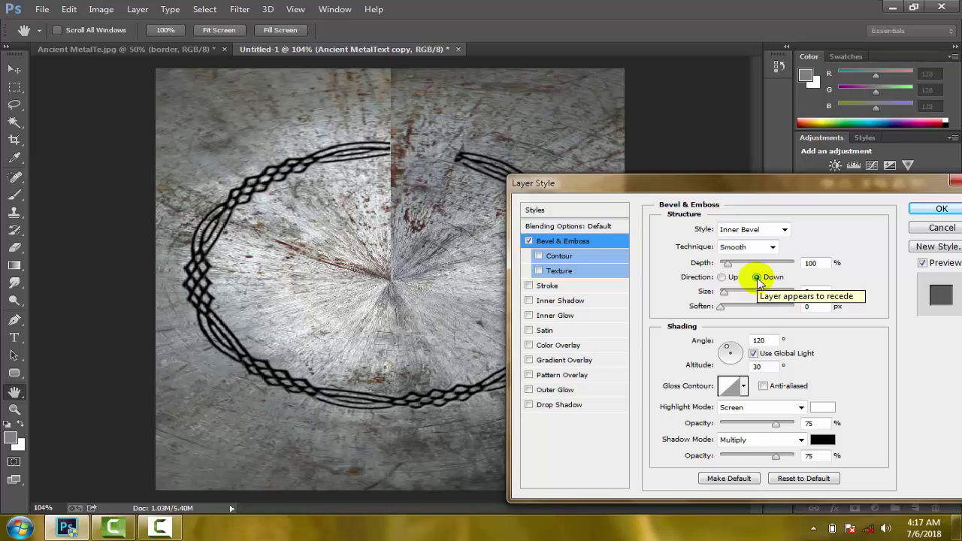
left_click(754, 354)
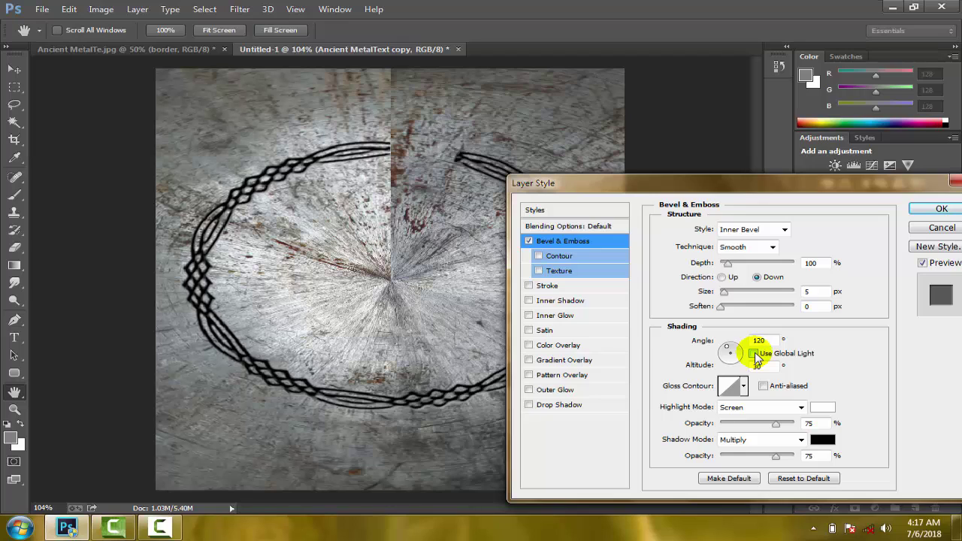
double_click(761, 341)
key("BackSpace")
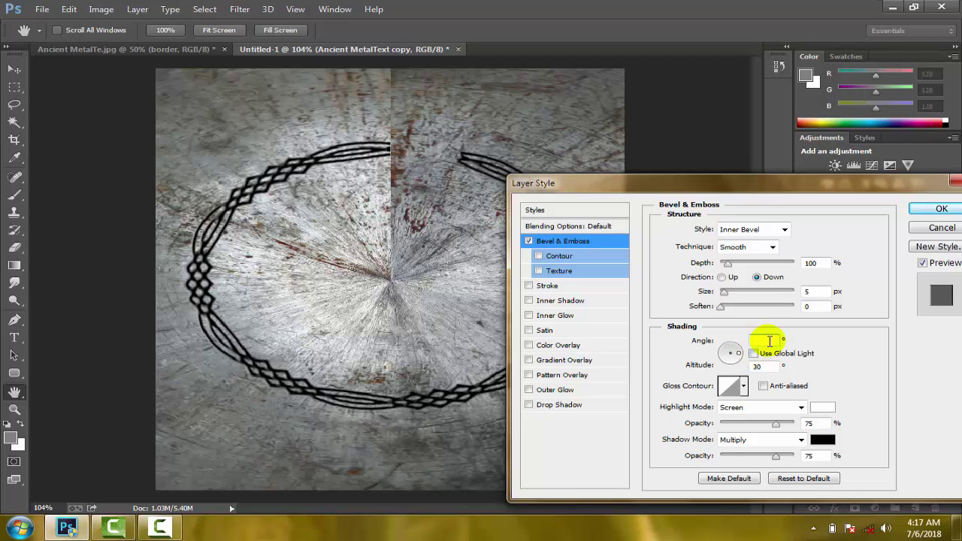
type("-90")
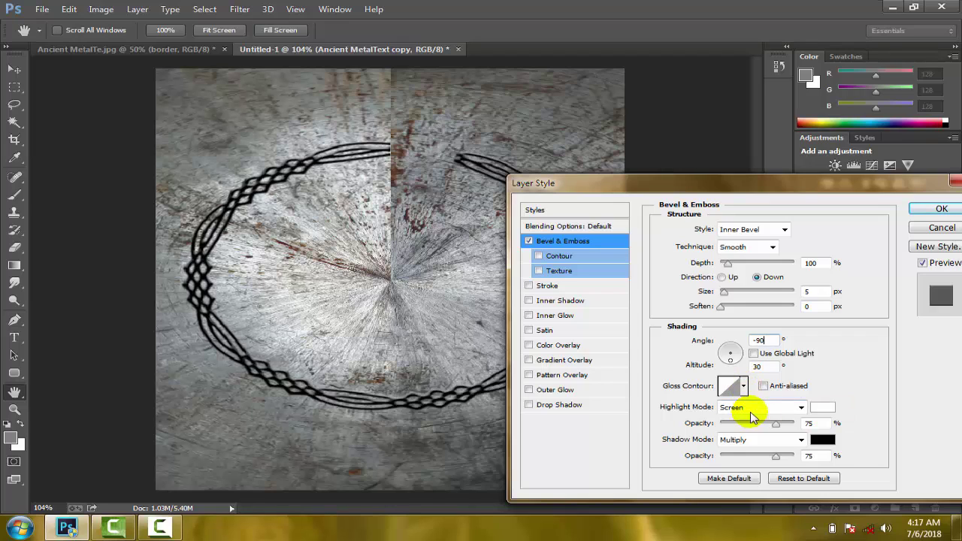
Set the bevel highlight to Soft Light, altitude 8° and shadow opacity 40%.
left_click(752, 407)
left_click(752, 232)
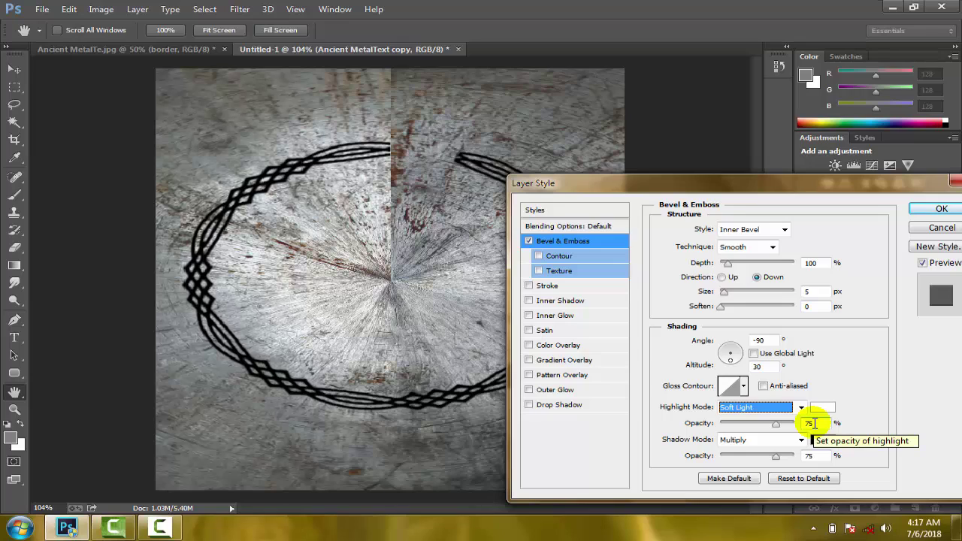
left_click(774, 367)
type("8")
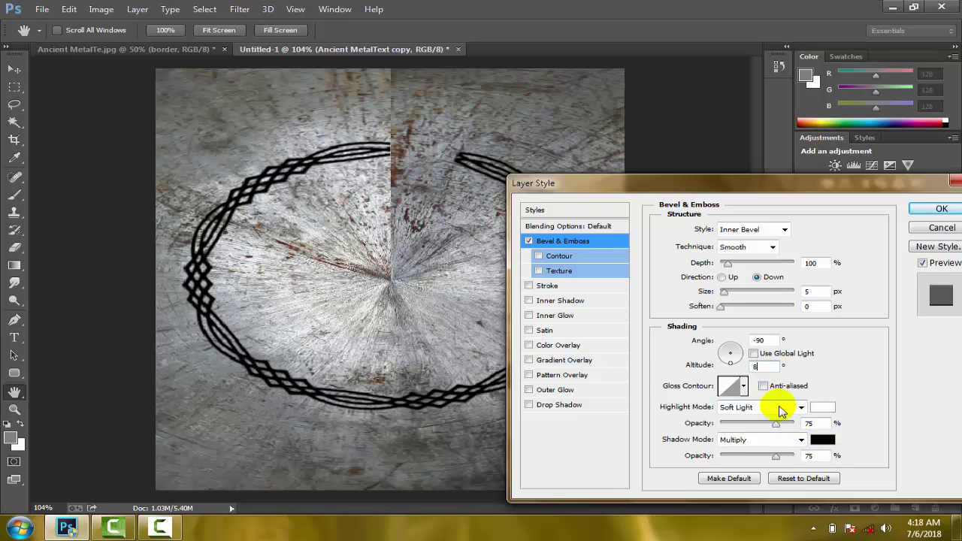
double_click(818, 456)
type("40")
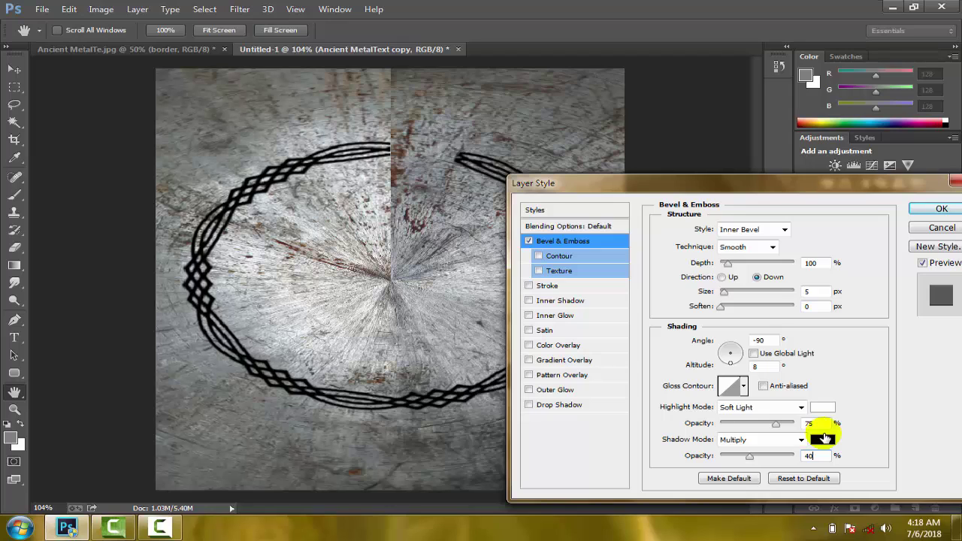
left_click(941, 209)
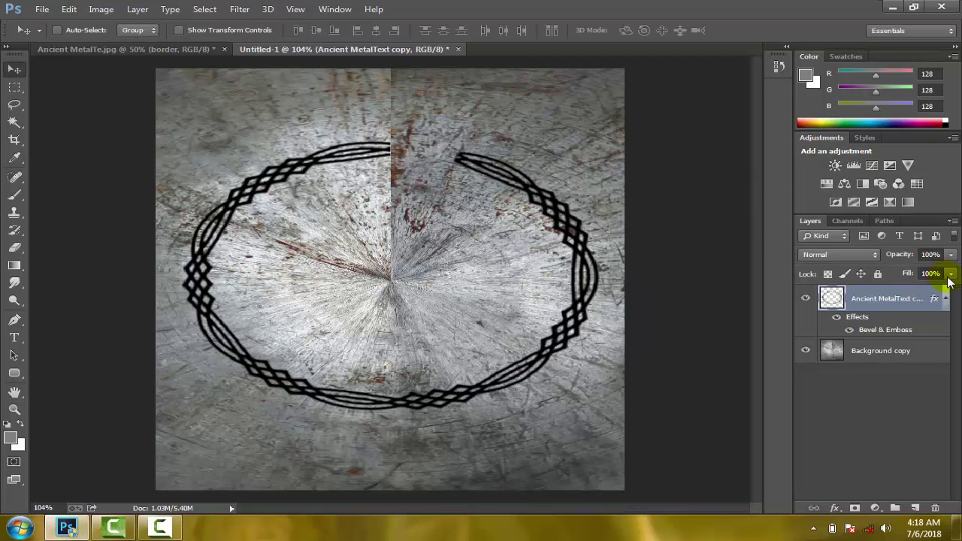
left_click(949, 276)
Set the ring's fill to 0% and draw a circular elliptical selection over the plate.
left_click(950, 275)
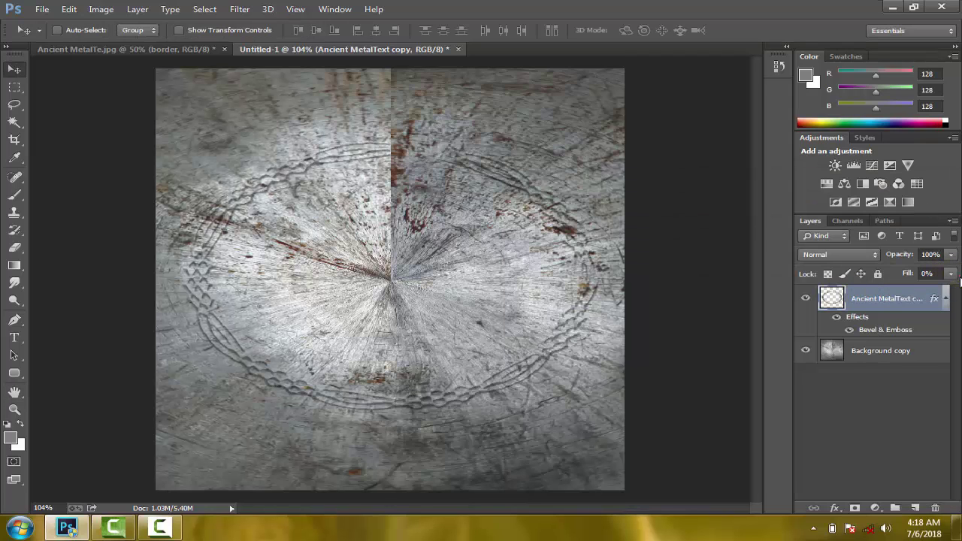
left_click(946, 301)
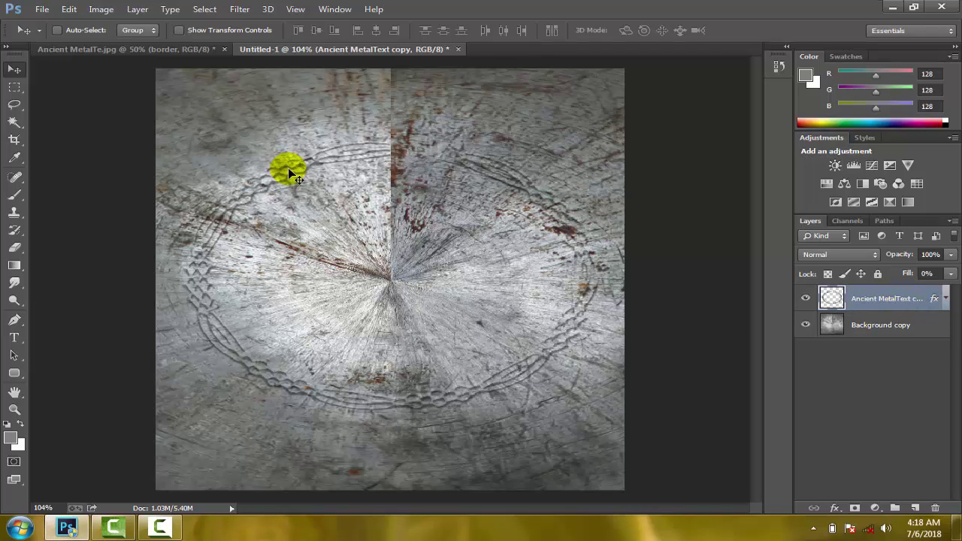
left_click(14, 86)
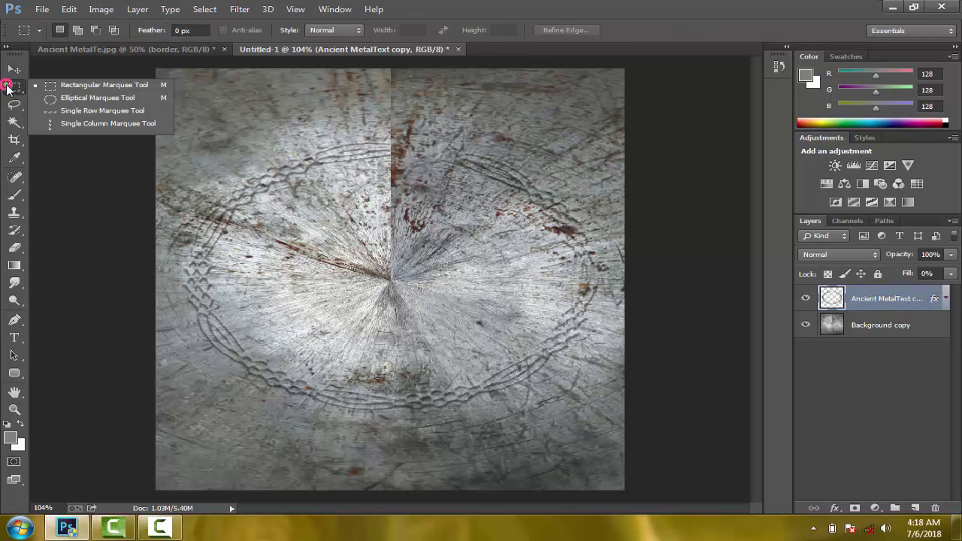
left_click(69, 100)
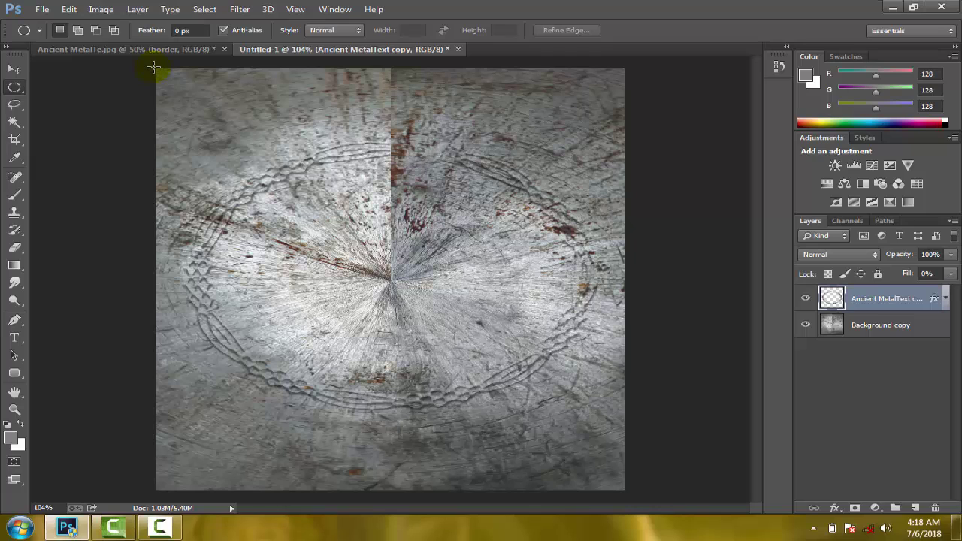
mouse_move(154, 66)
left_mouse_down()
mouse_move(526, 457)
mouse_move(622, 505)
left_mouse_up()
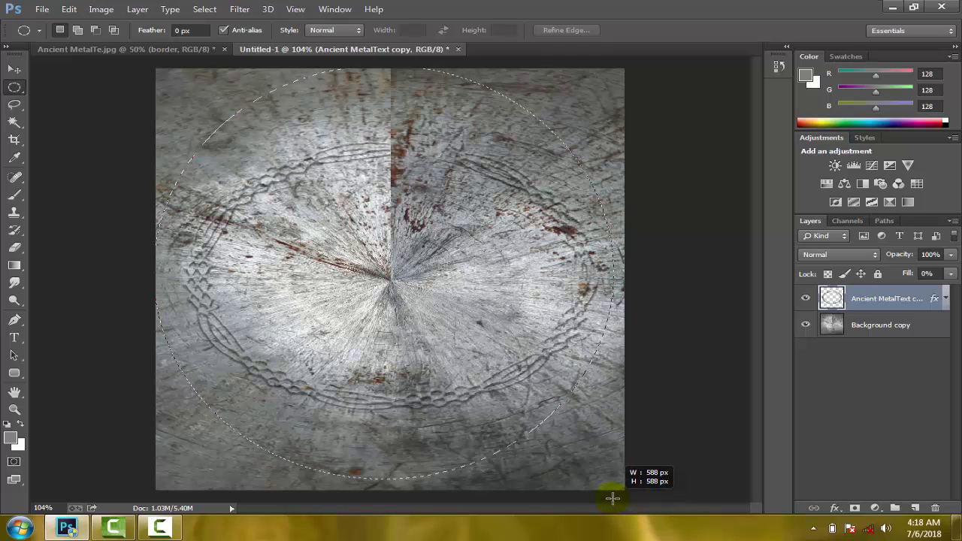
left_click_drag(622, 506, 618, 497)
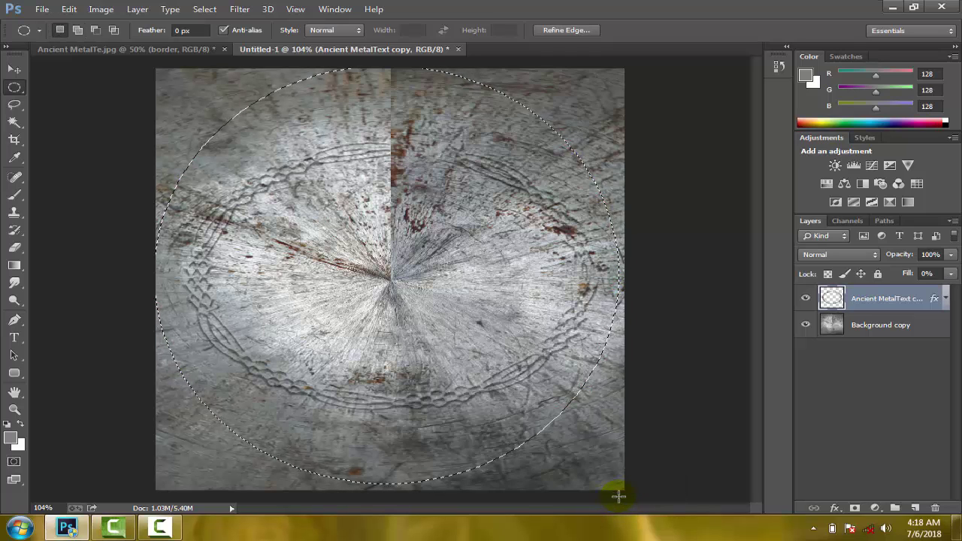
Copy the circle of Background copy onto Layer 1 and hide Background copy.
left_click(857, 328)
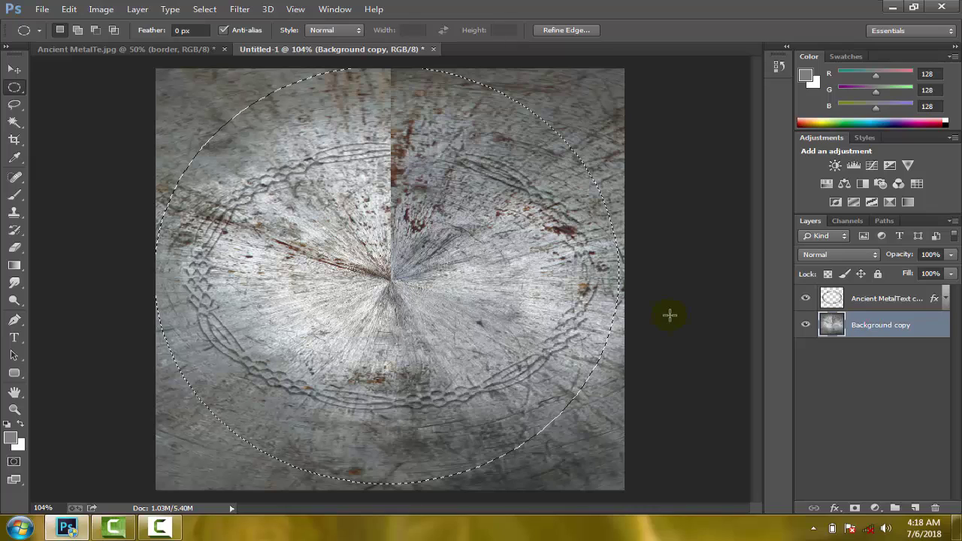
key("ctrl+j")
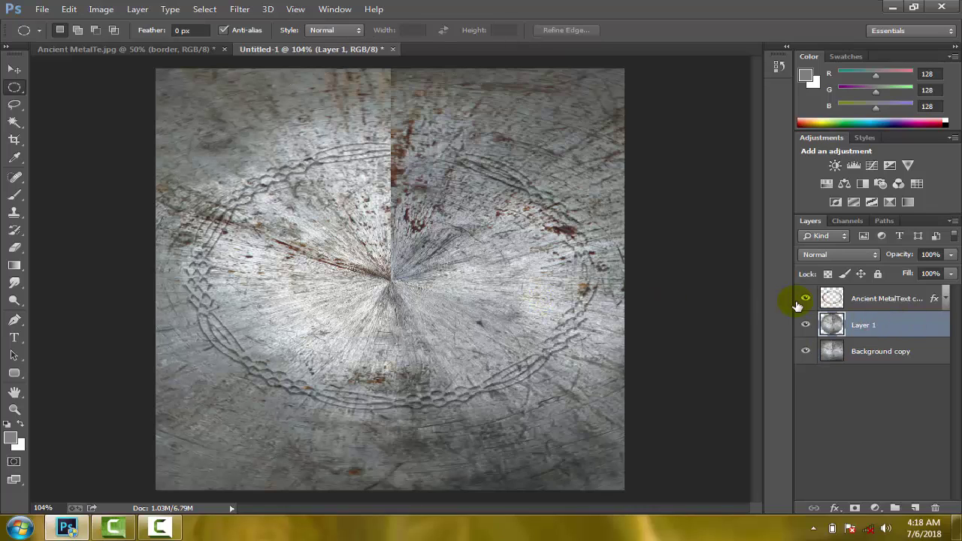
left_click(893, 301)
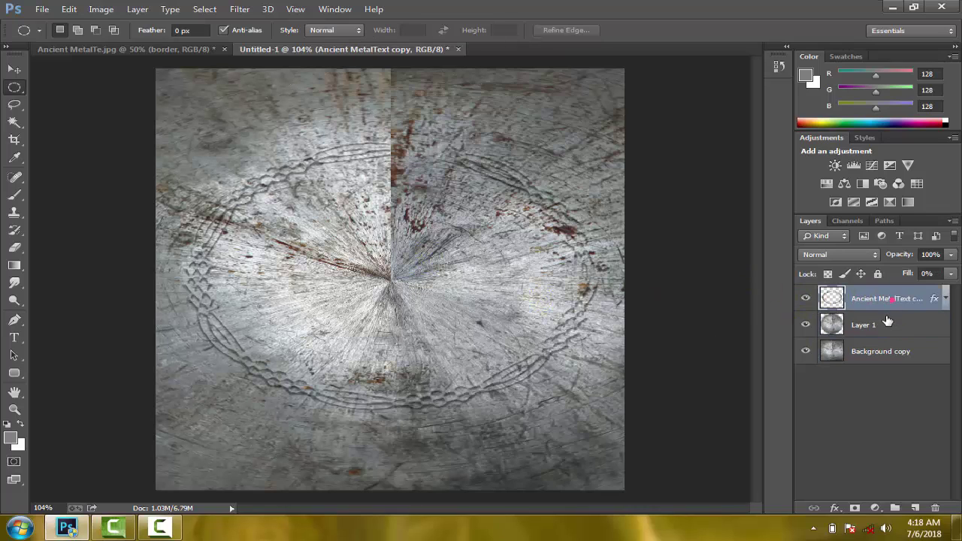
left_click(888, 324, "shift")
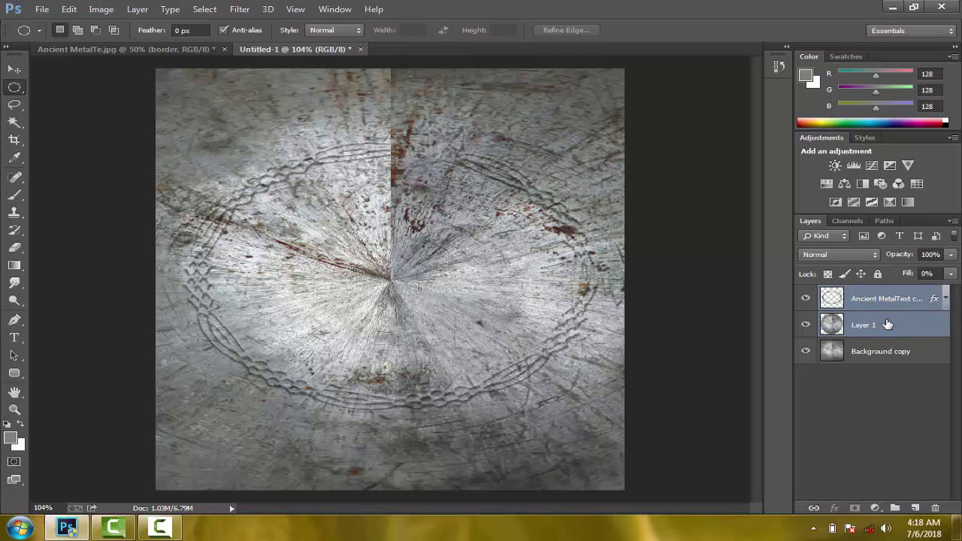
left_click(888, 324)
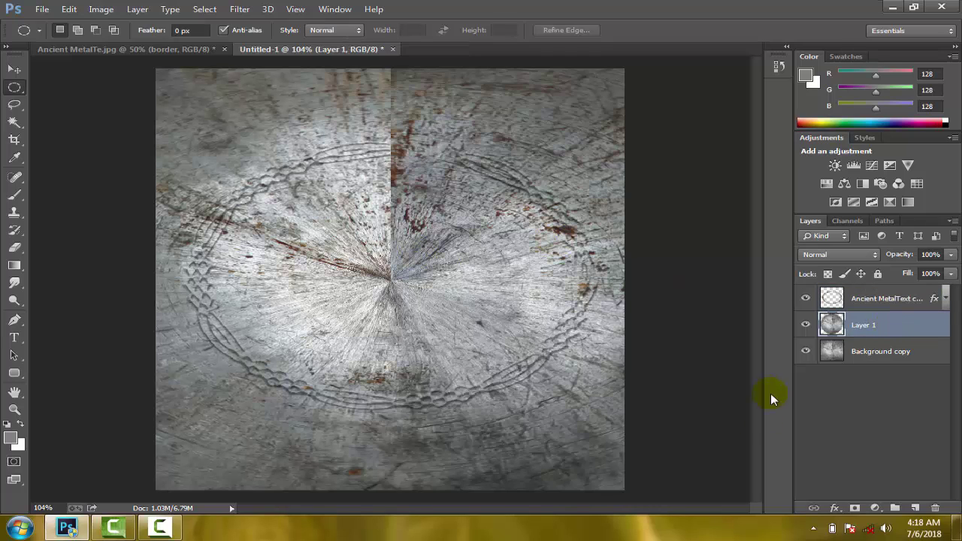
left_click(806, 351)
Move the metal disc (Layer 1) and the embossed Celtic ring onto the Ancient MetalTe.jpg plate.
key("v")
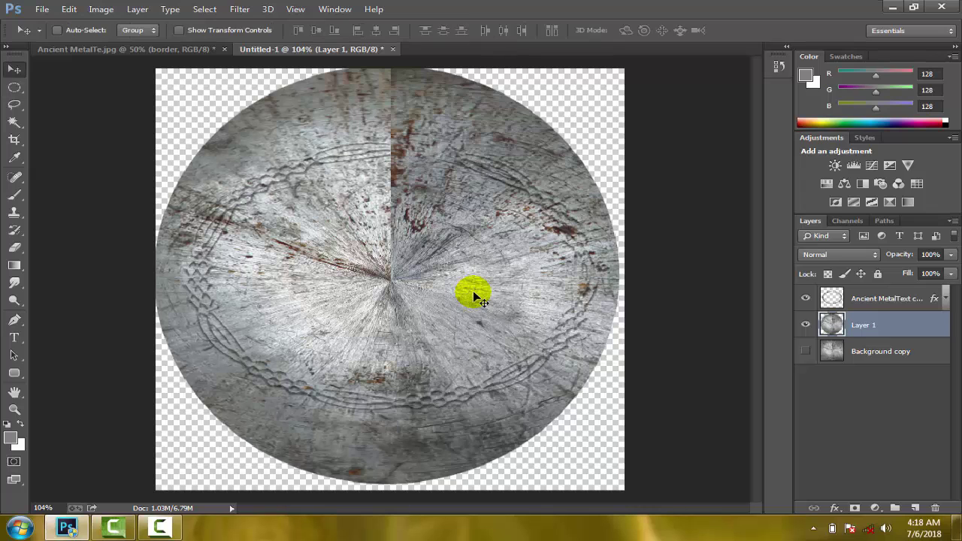
mouse_move(474, 298)
left_mouse_down()
mouse_move(192, 56)
mouse_move(399, 270)
left_mouse_up()
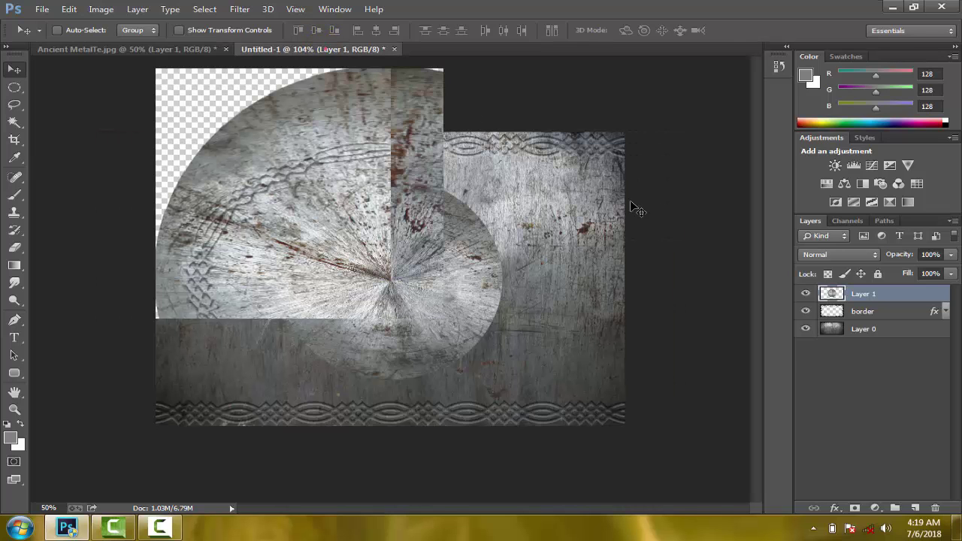
left_click_drag(324, 40, 629, 208)
left_click(806, 323)
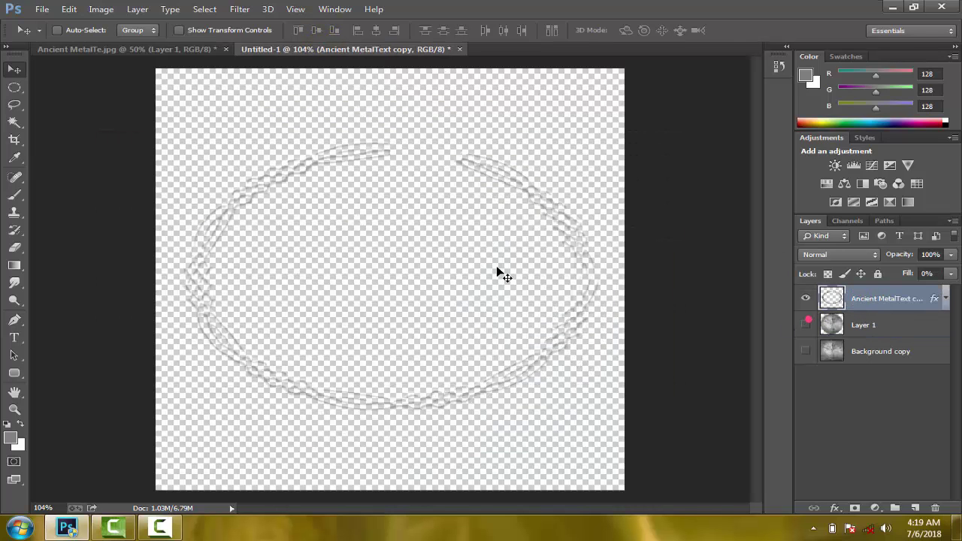
mouse_move(496, 267)
left_mouse_down()
mouse_move(410, 261)
mouse_move(392, 280)
left_mouse_up()
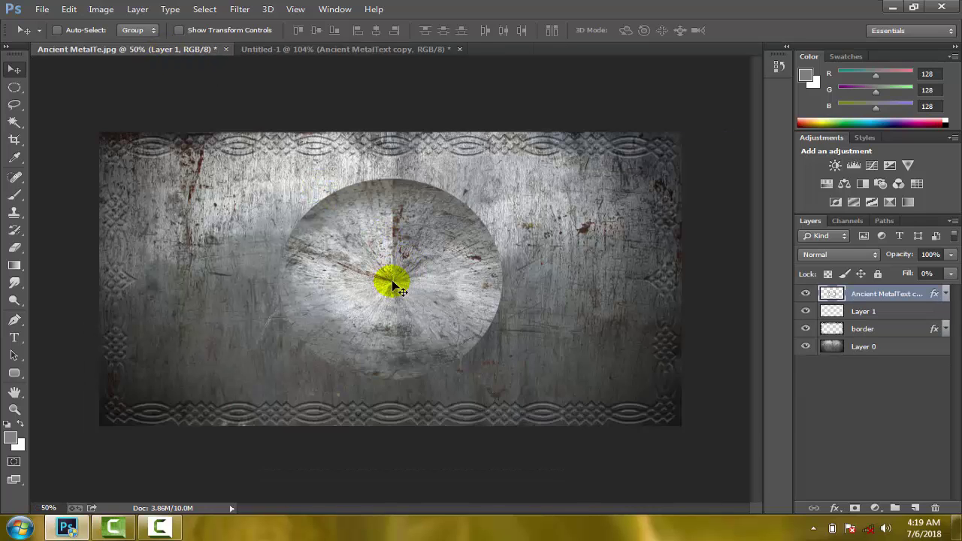
Stretch the embossed ring taller and wider so it encircles the metal disc.
key("ctrl+t")
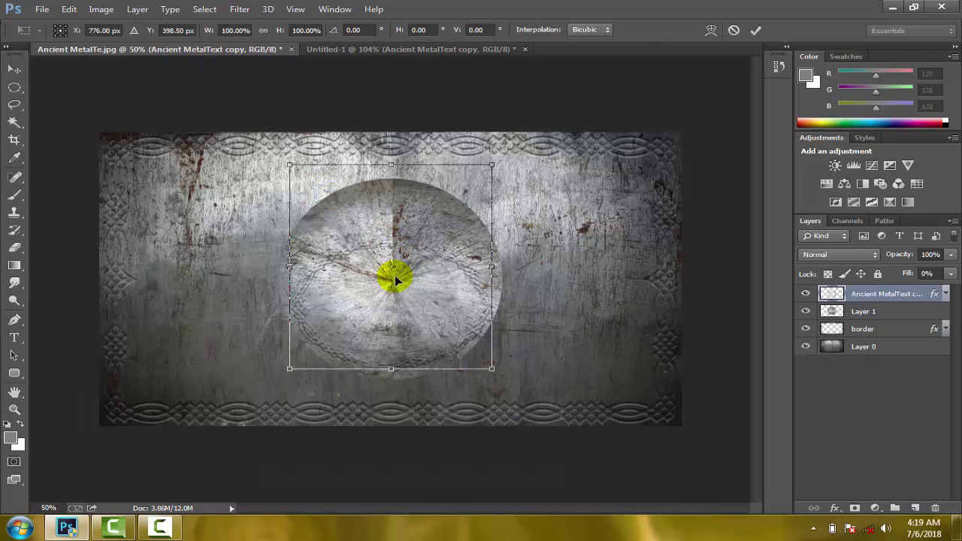
left_click_drag(492, 164, 491, 90)
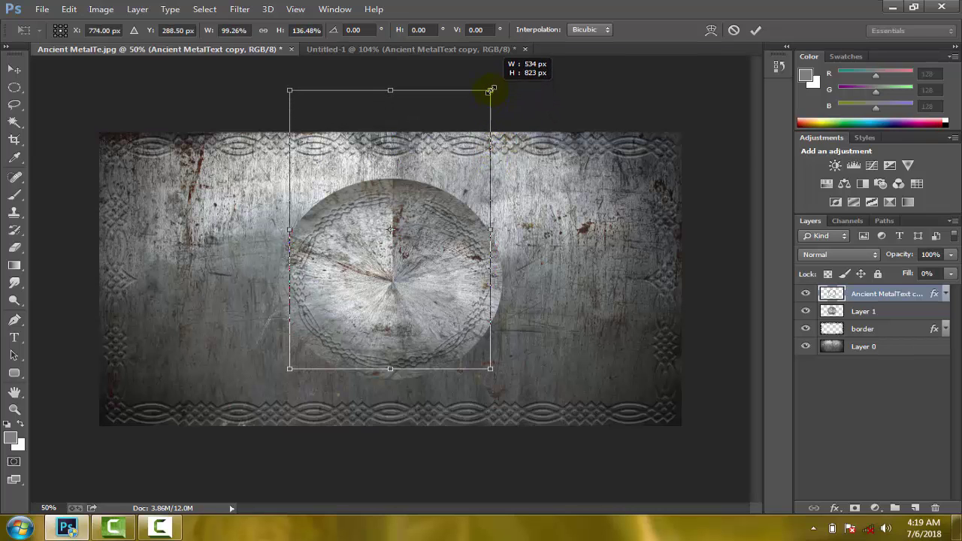
left_click_drag(490, 230, 502, 230)
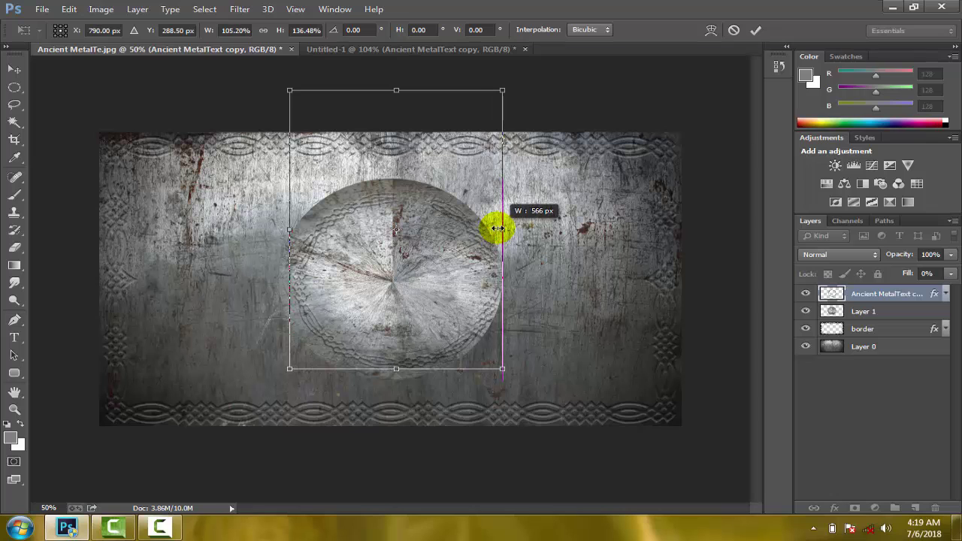
left_click_drag(289, 230, 279, 230)
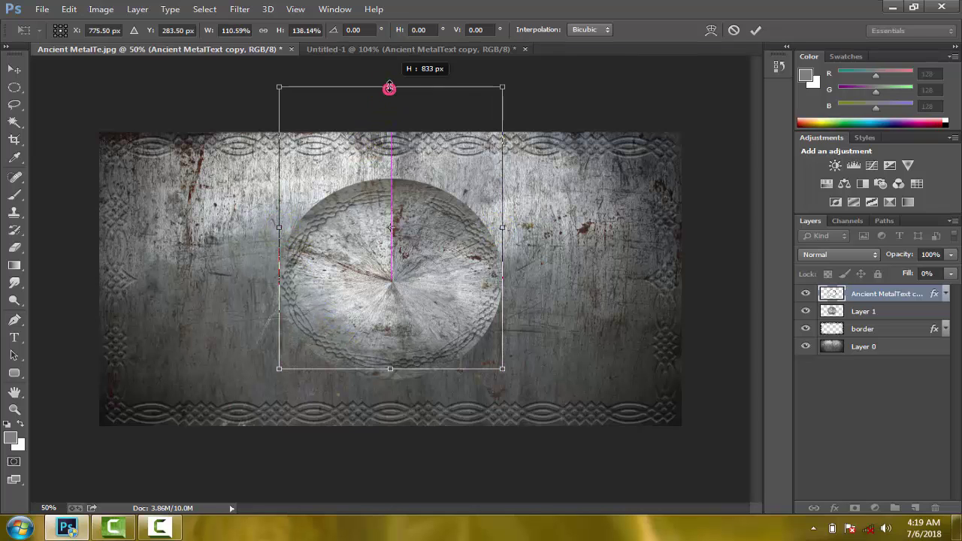
left_click_drag(390, 91, 390, 80)
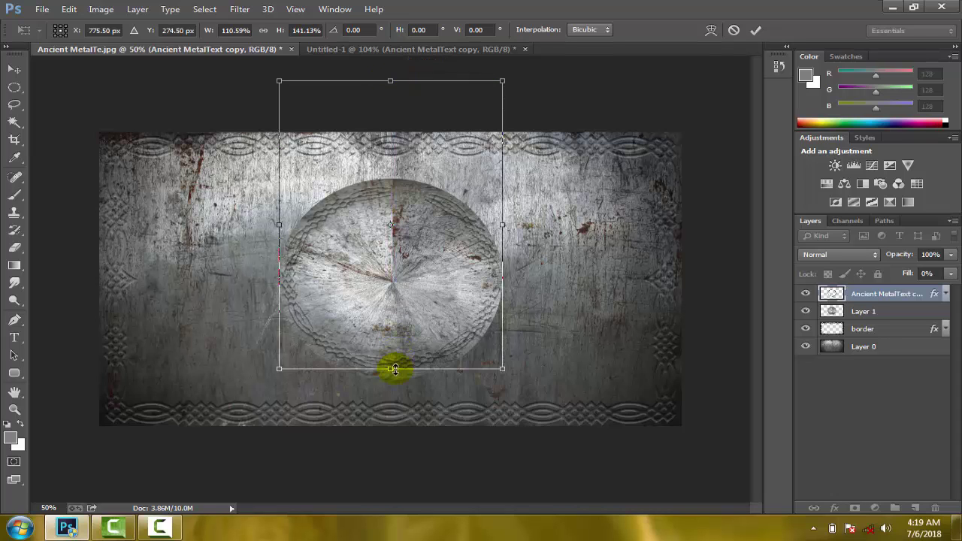
left_click_drag(392, 369, 393, 374)
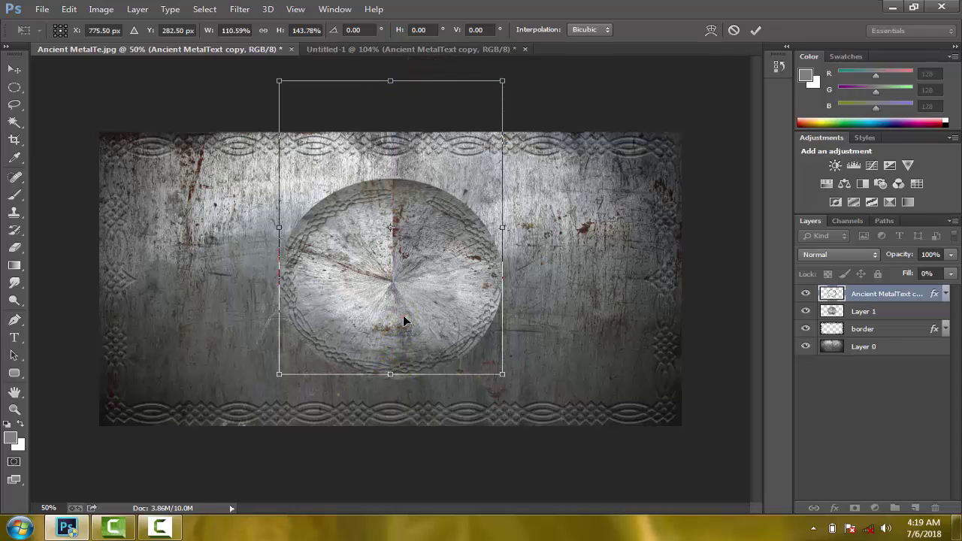
left_click_drag(403, 317, 403, 314)
left_click(757, 32)
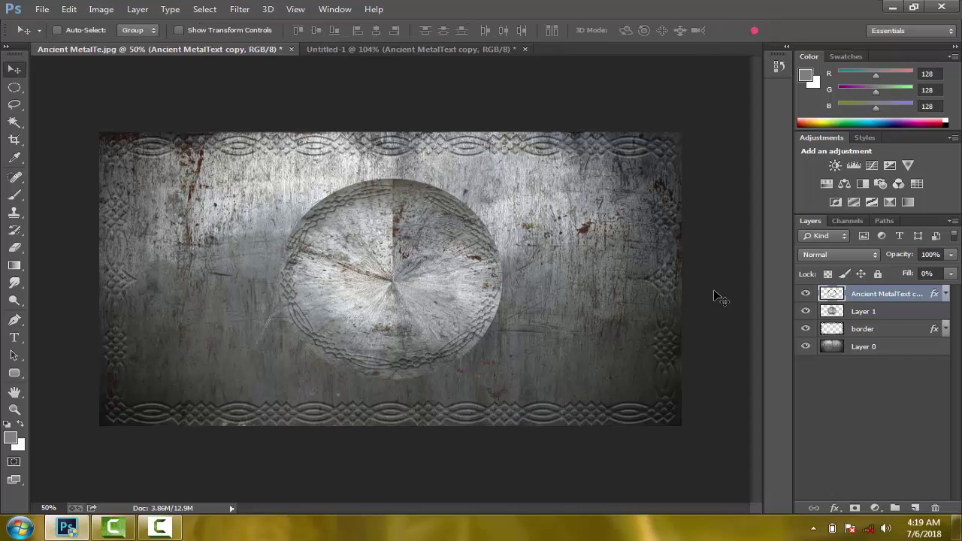
Scale the disc and ring together to about 109%.
left_click(852, 314, "ctrl")
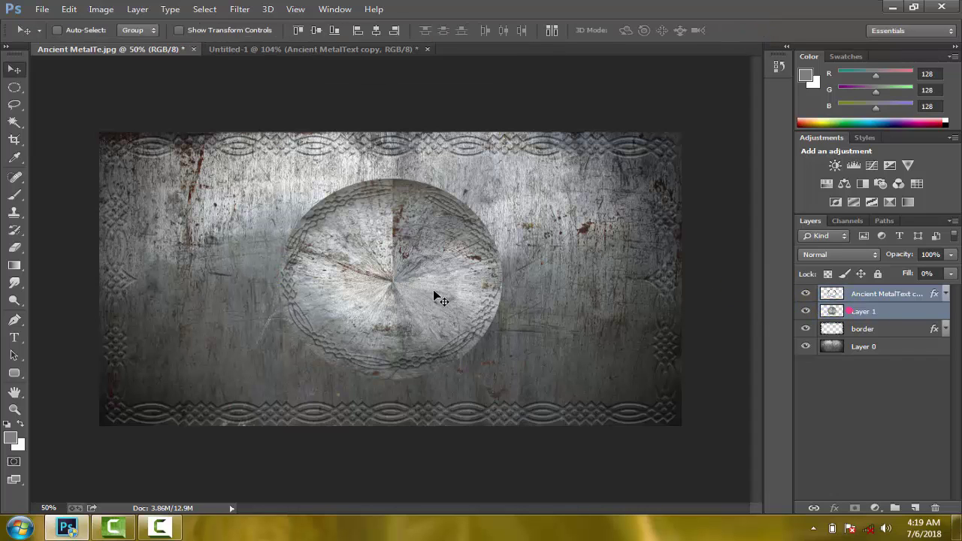
key("ctrl+t")
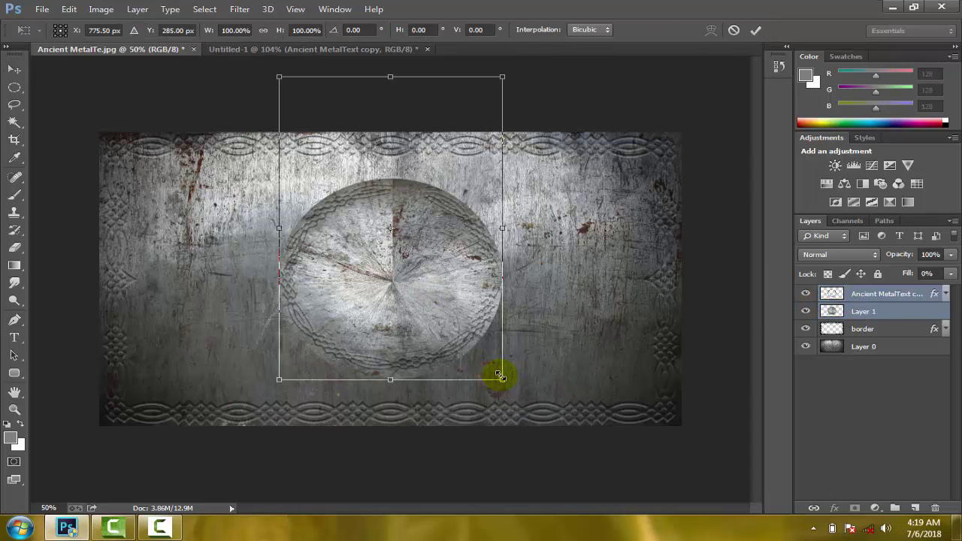
left_click_drag(501, 378, 520, 387)
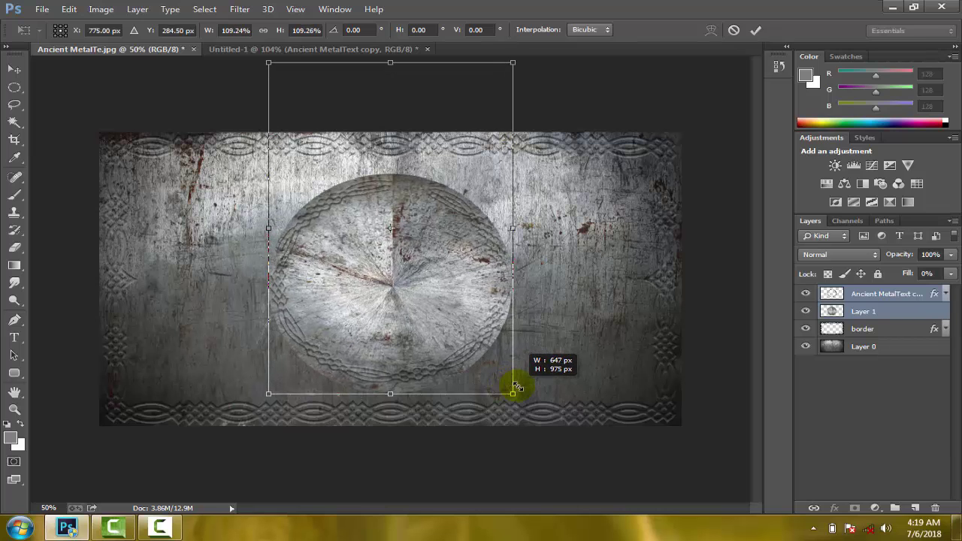
left_click(756, 30)
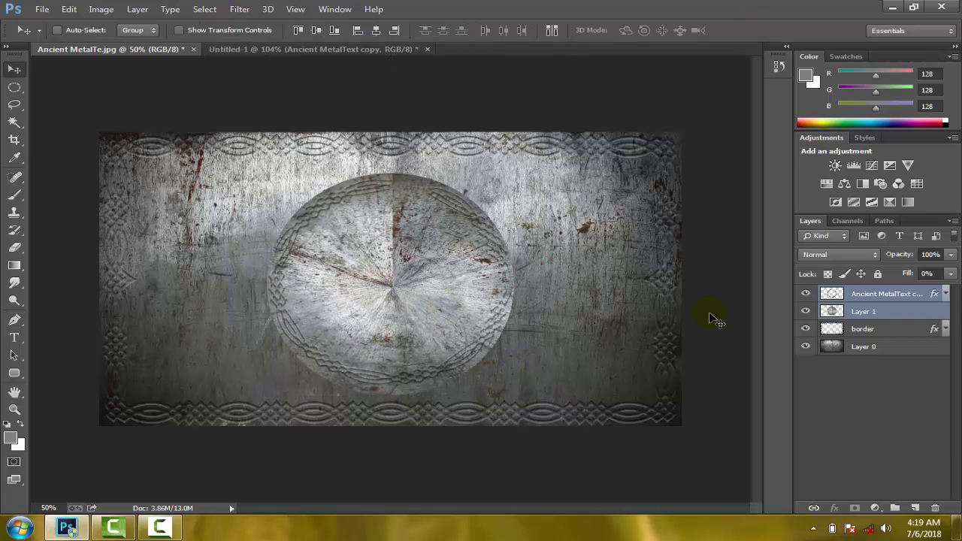
left_click(902, 296, "ctrl")
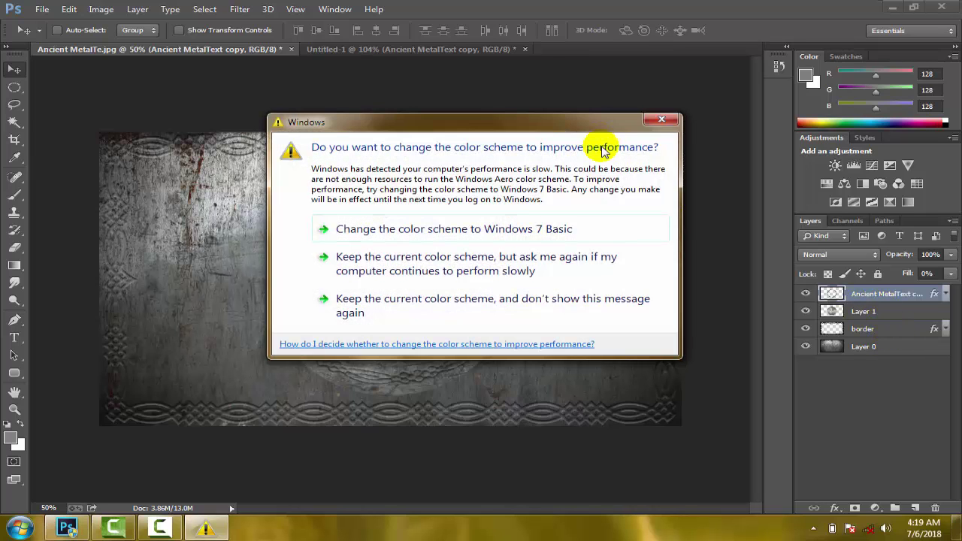
Dismiss the colour-scheme warning and open Layer Style for the metal disc's Layer 1.
left_click(667, 120)
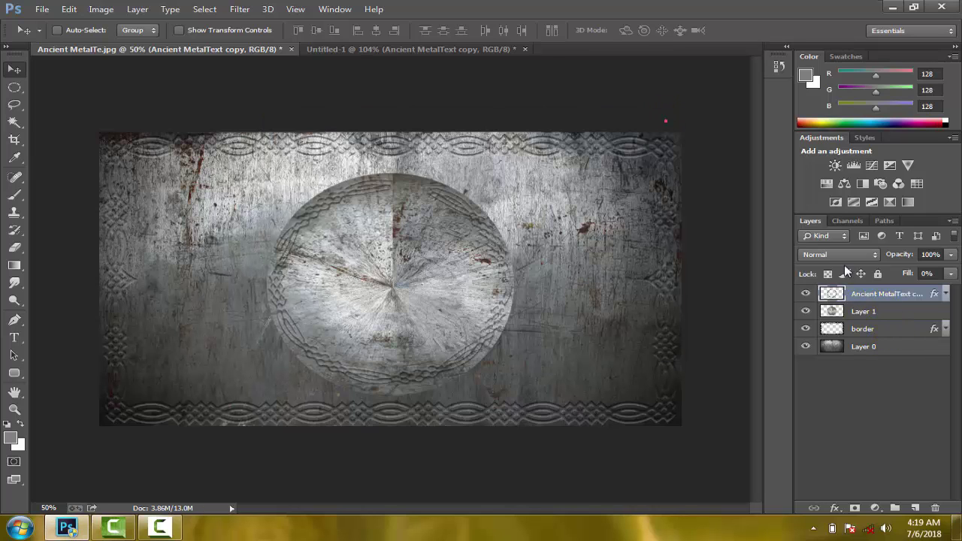
left_click(921, 314)
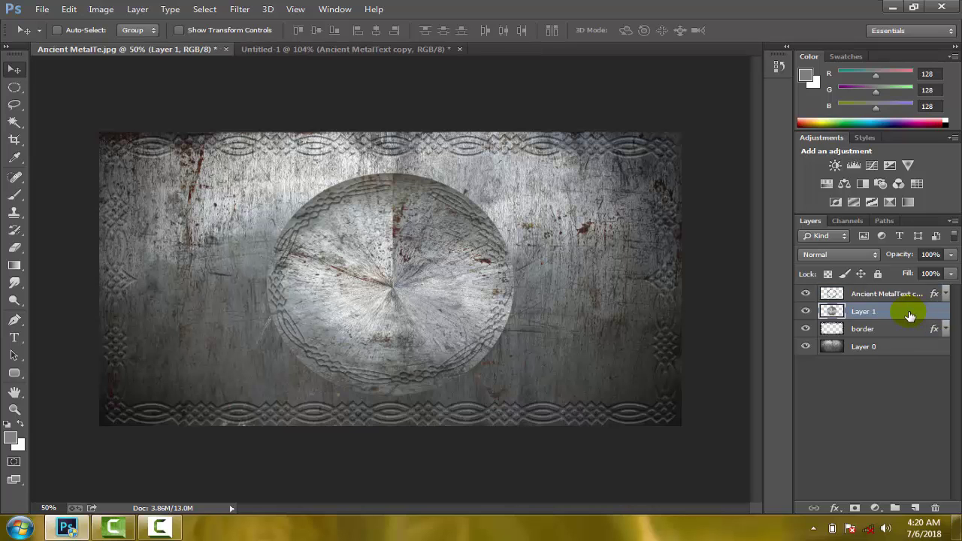
double_click(910, 316)
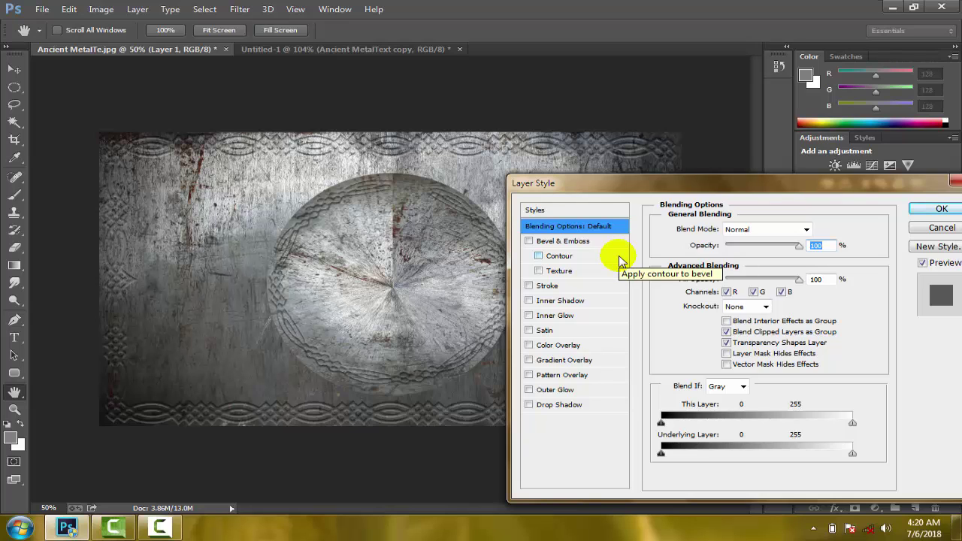
Add an Outer Bevel to the disc with Chisel Hard technique and size 18.
left_click(564, 242)
left_click(784, 229)
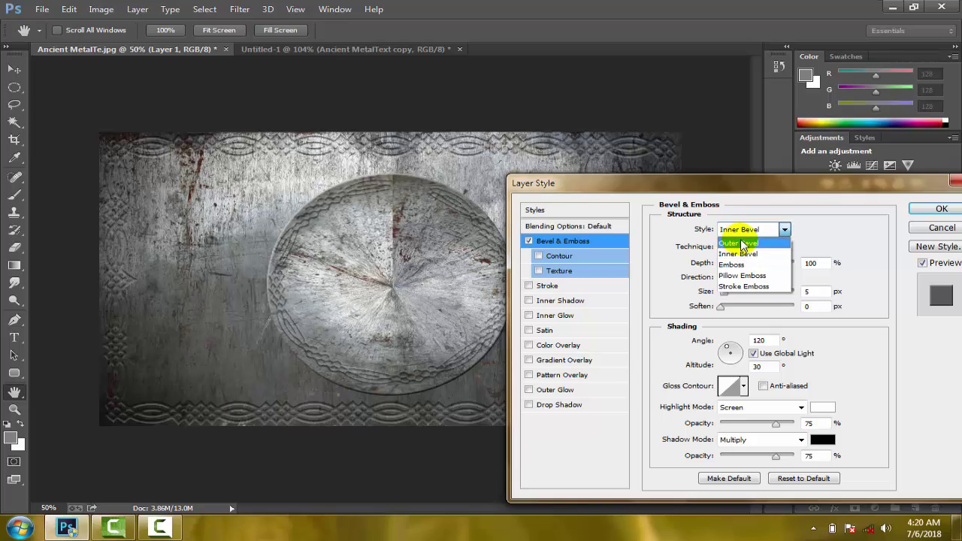
left_click(742, 244)
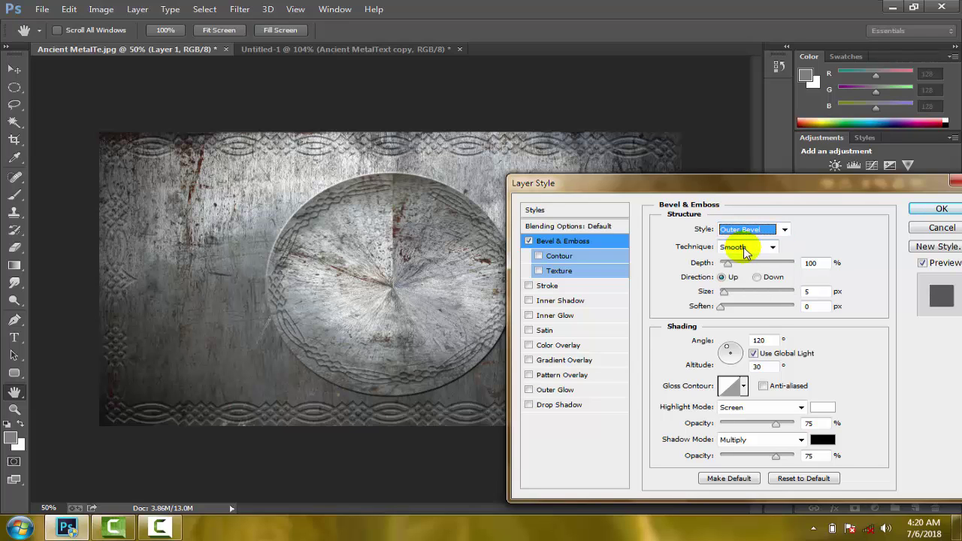
left_click(744, 250)
left_click(745, 270)
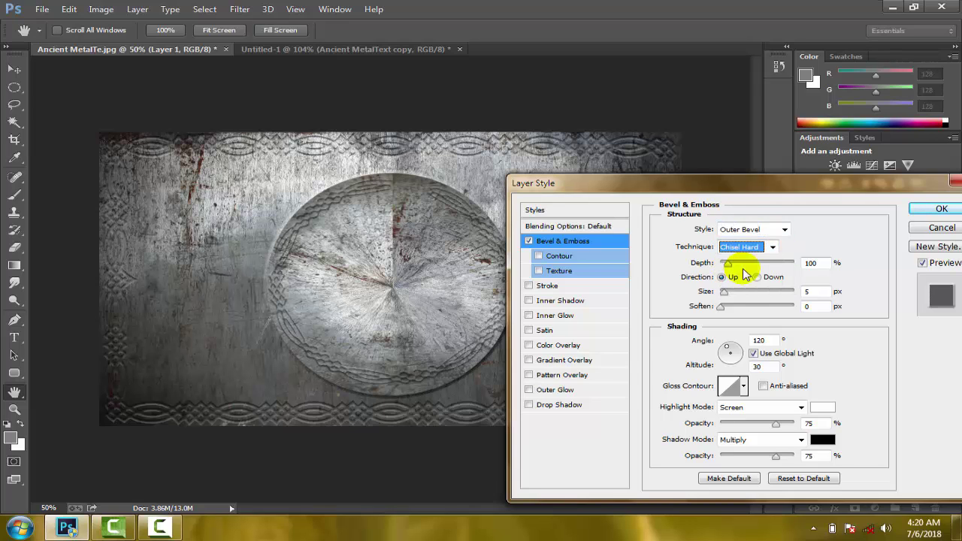
left_click(815, 291)
double_click(812, 291)
type("1")
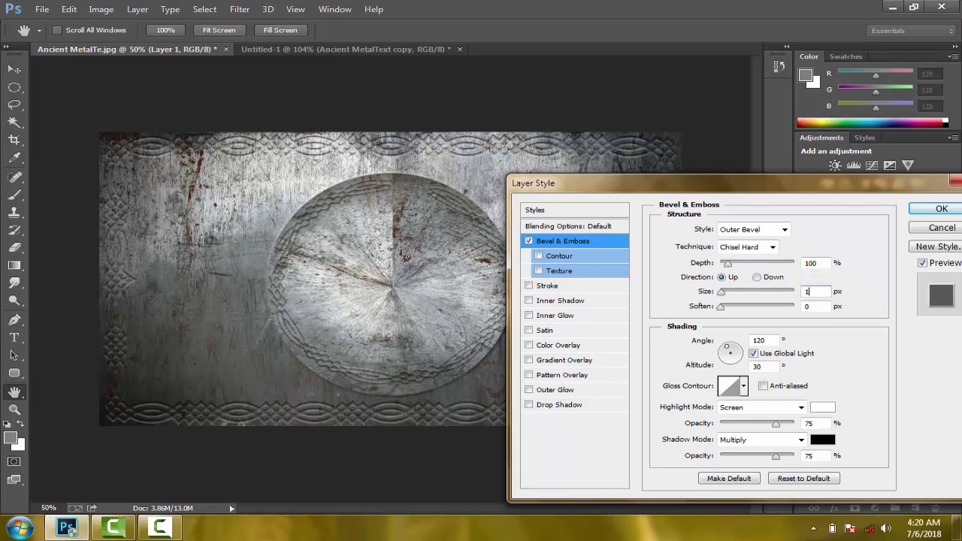
type("8")
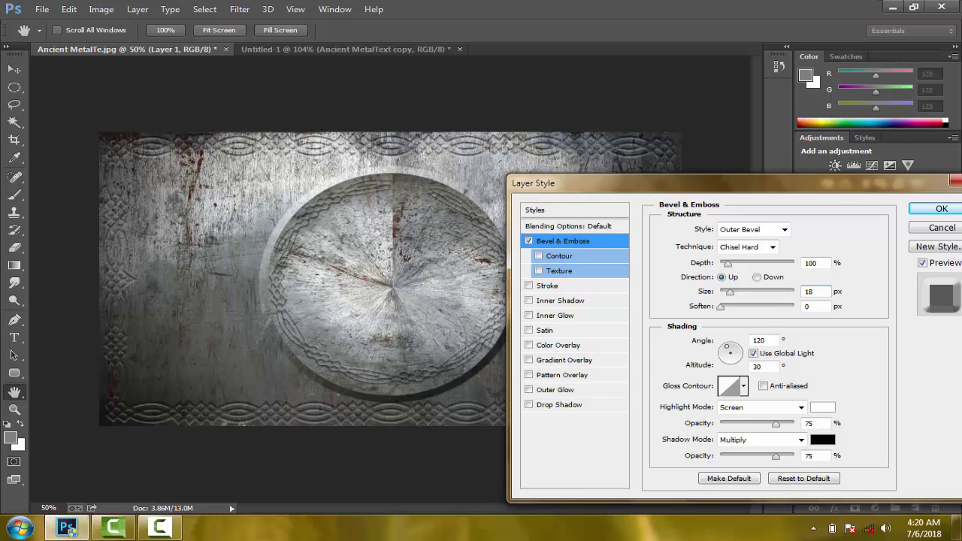
Light the bevel at angle -90, altitude 50, with Color Dodge highlights at 50%, plus contour.
left_click(754, 354)
double_click(761, 340)
type("0")
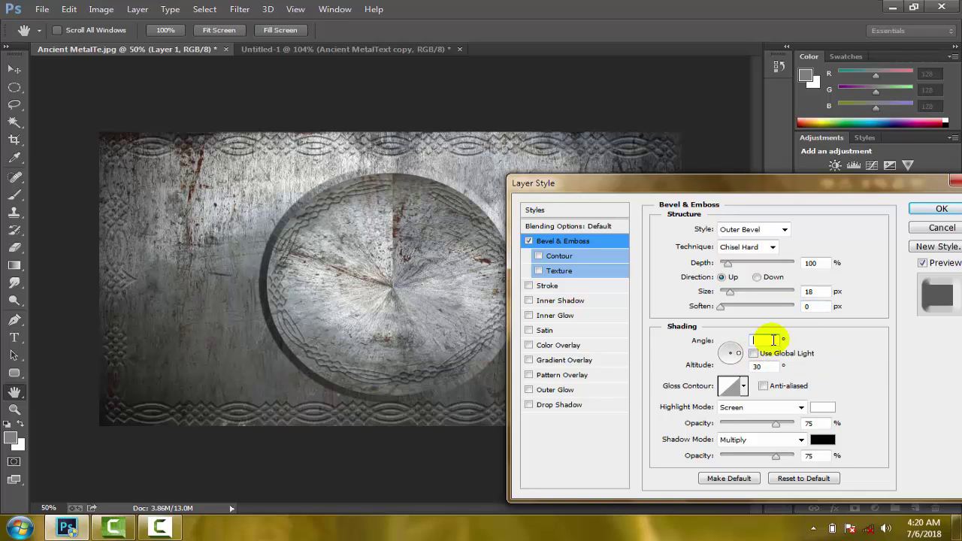
type("-90")
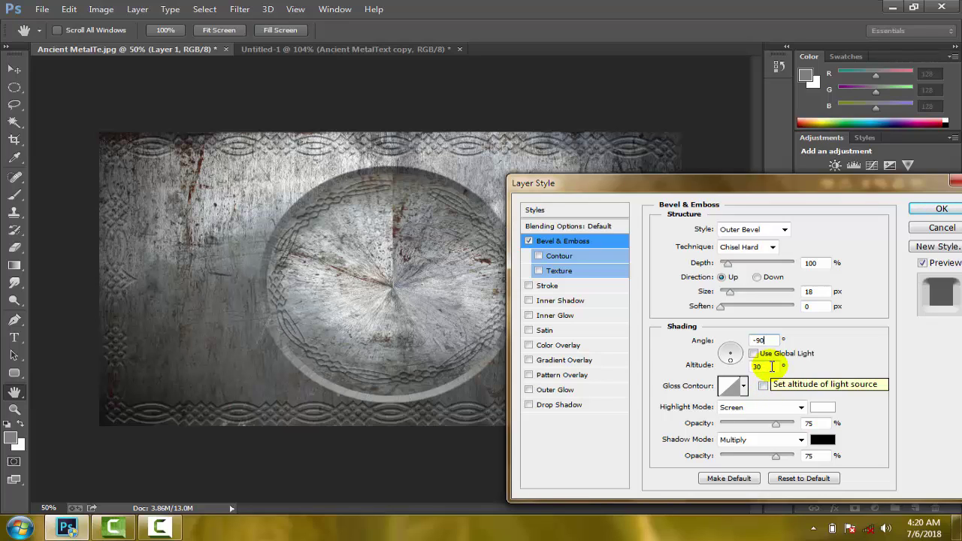
double_click(760, 366)
type("5")
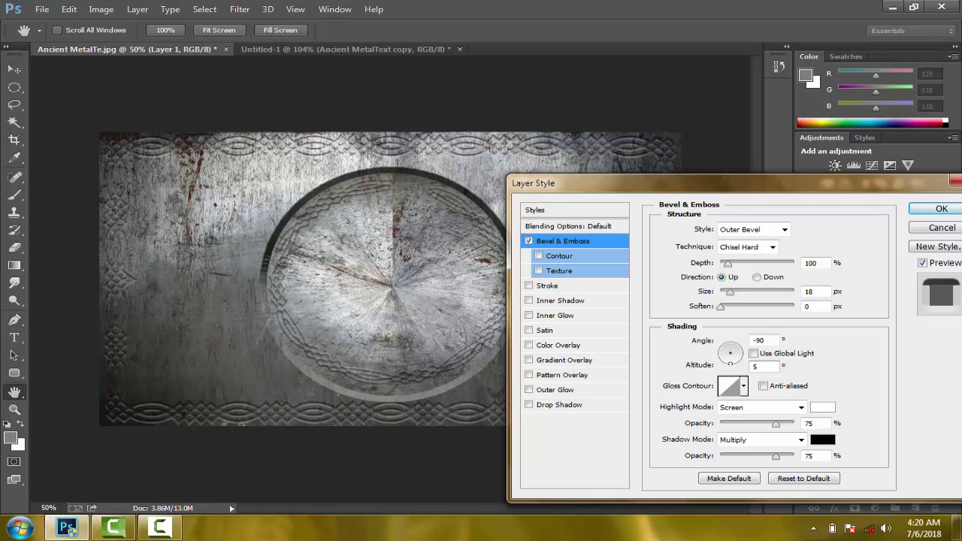
type("0")
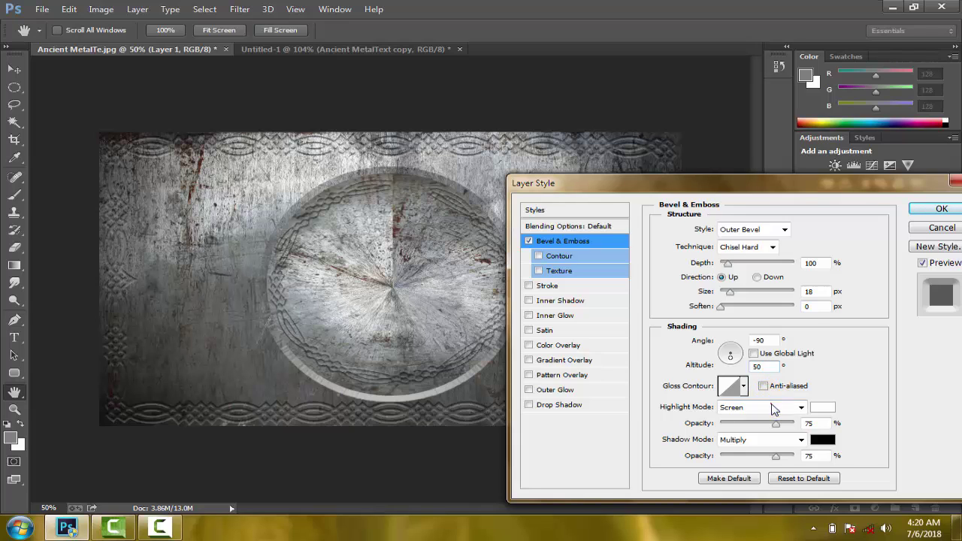
left_click(775, 407)
left_click(756, 178)
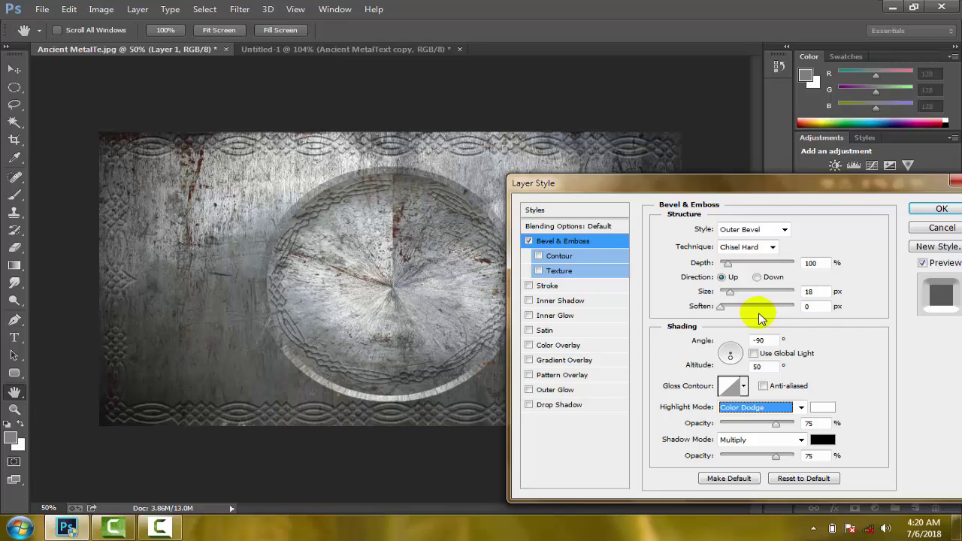
double_click(814, 424)
key("BackSpace")
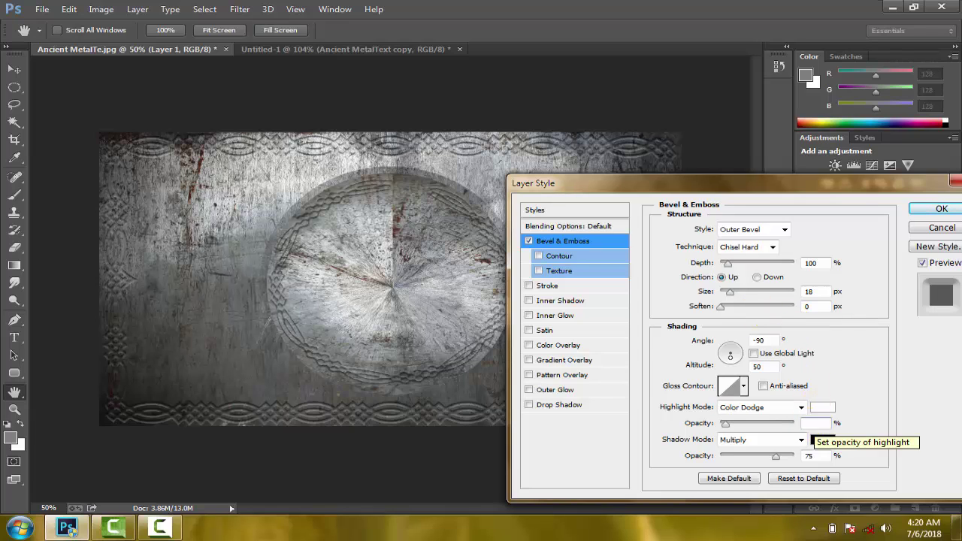
type("50")
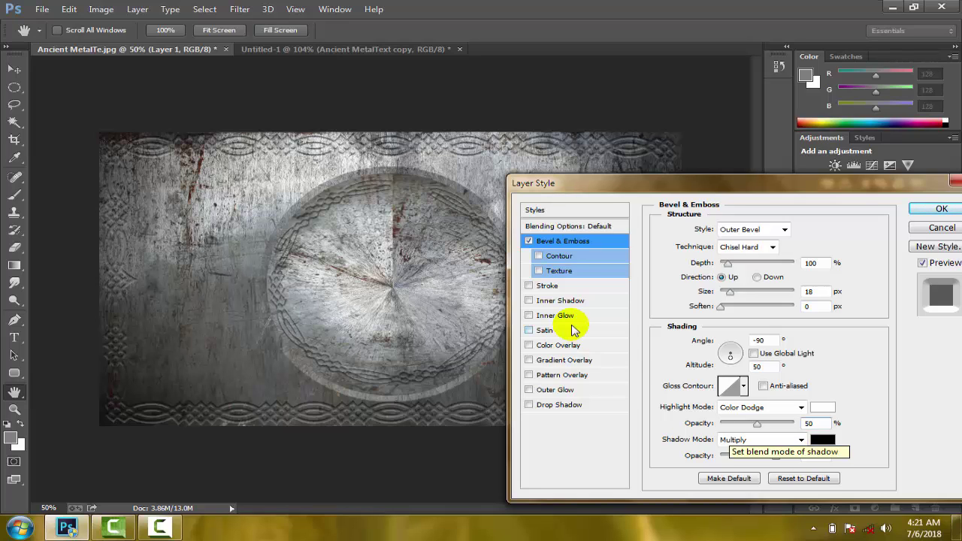
left_click(539, 256)
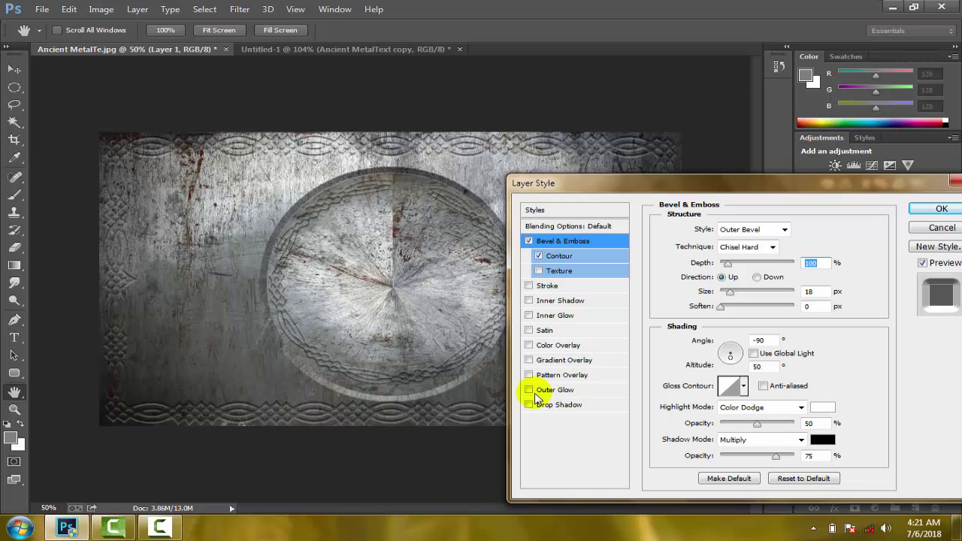
Add an Overlay Pattern Overlay at 50% with a pale textured pattern and apply the effects.
left_click(569, 380)
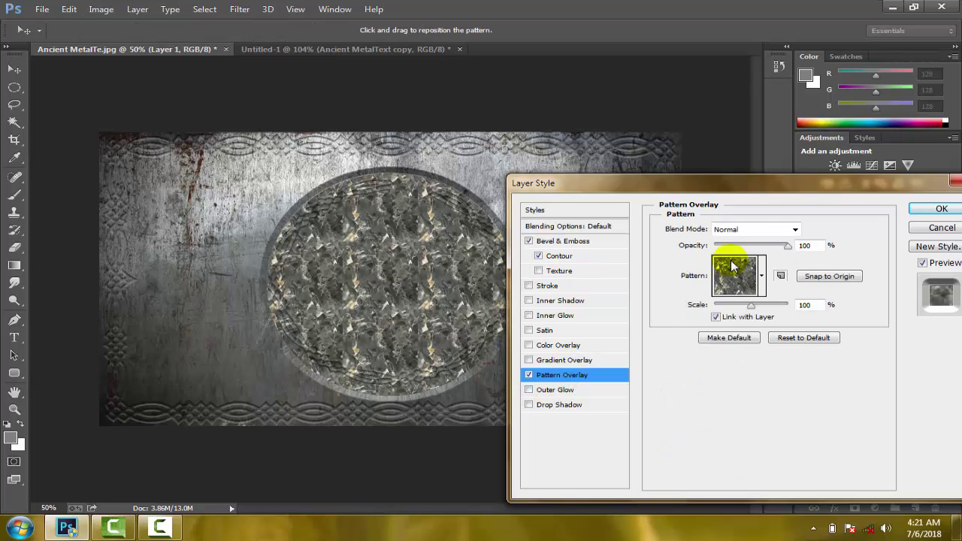
left_click(751, 229)
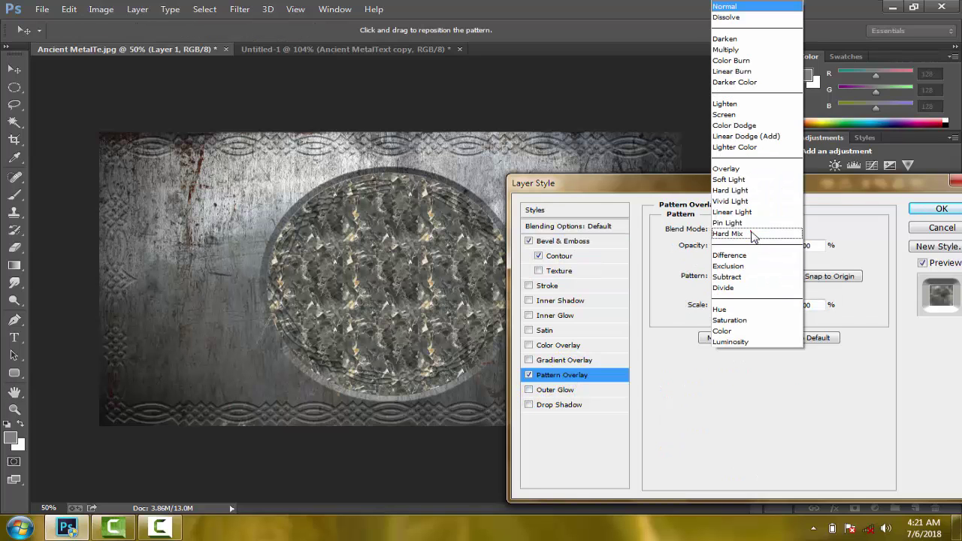
left_click(748, 170)
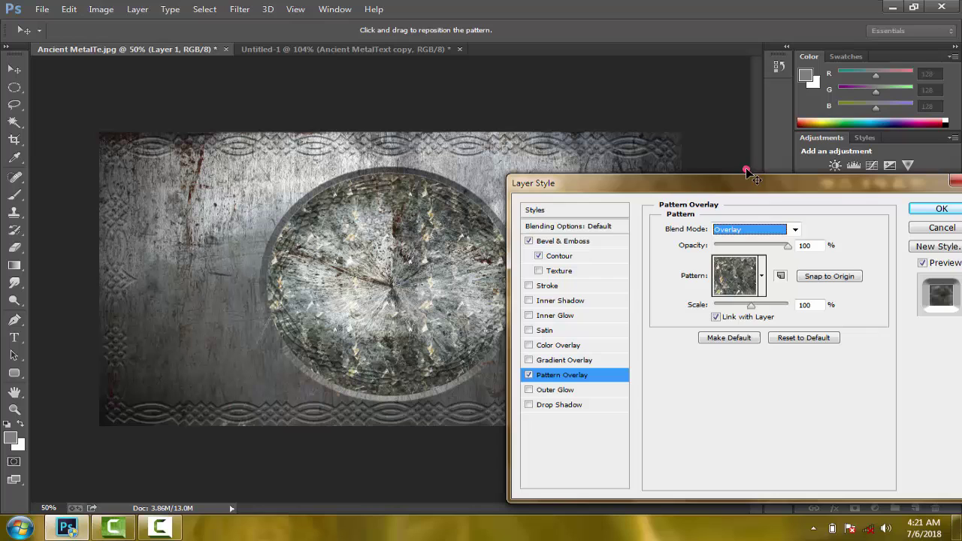
double_click(805, 246)
type("50")
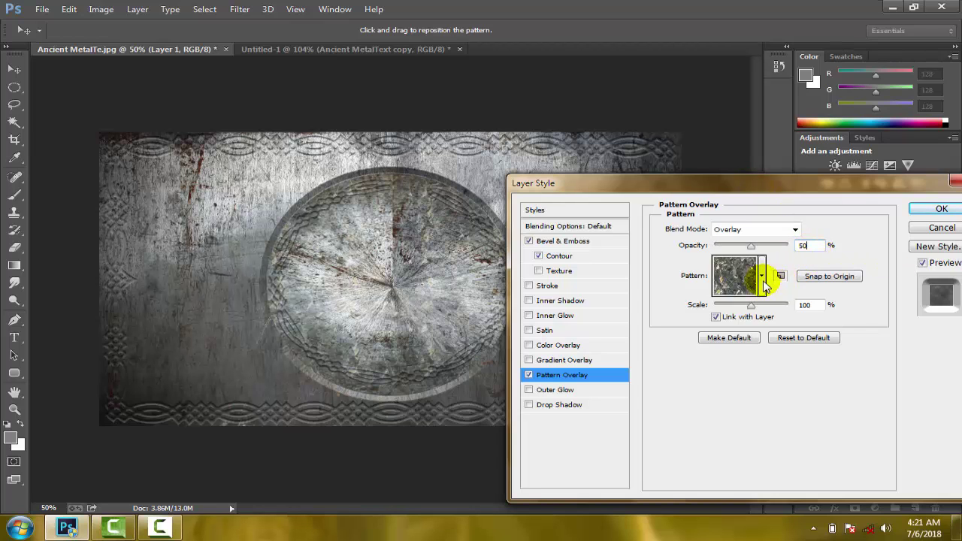
left_click(761, 276)
left_click(820, 309)
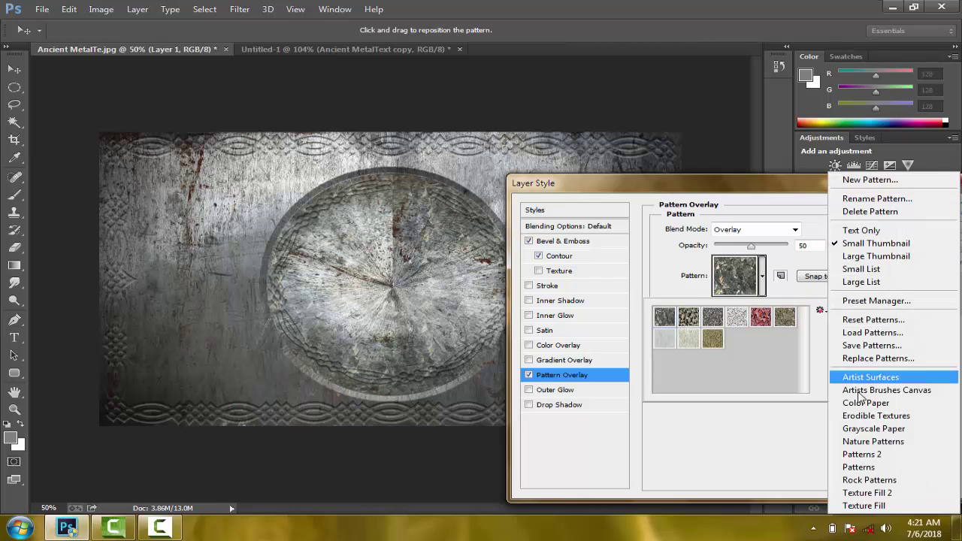
left_click(756, 398)
left_click(689, 340)
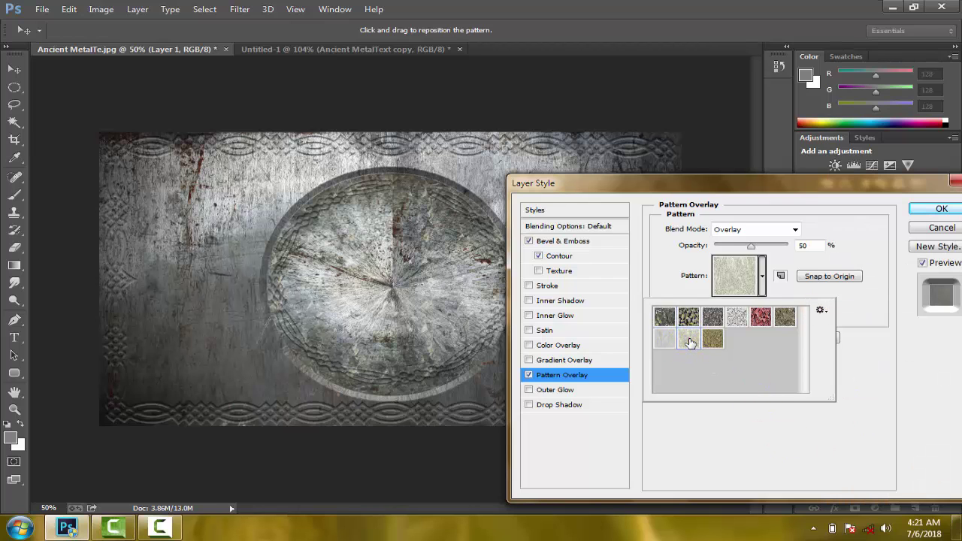
left_click(926, 211)
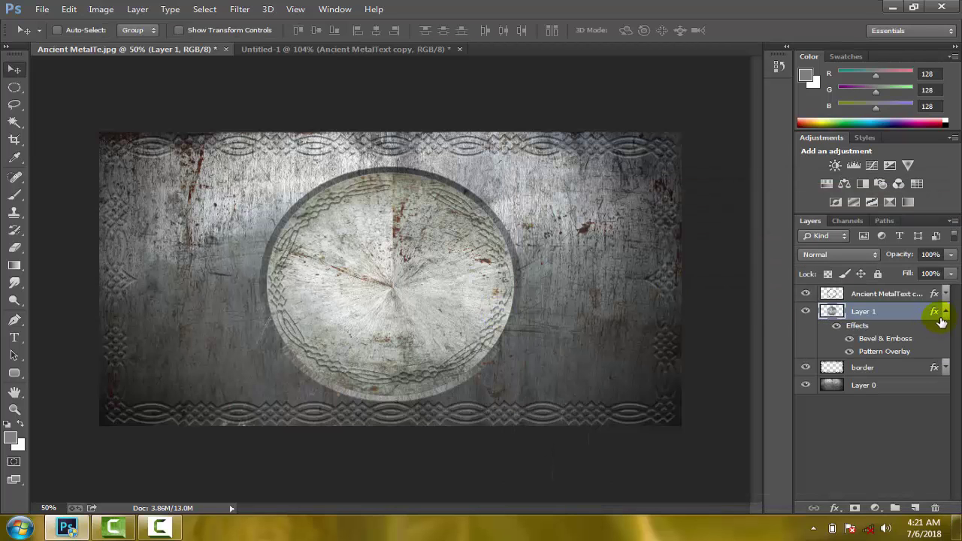
Type the text 'KING' as a new text layer over the emblem disc.
left_click(946, 313)
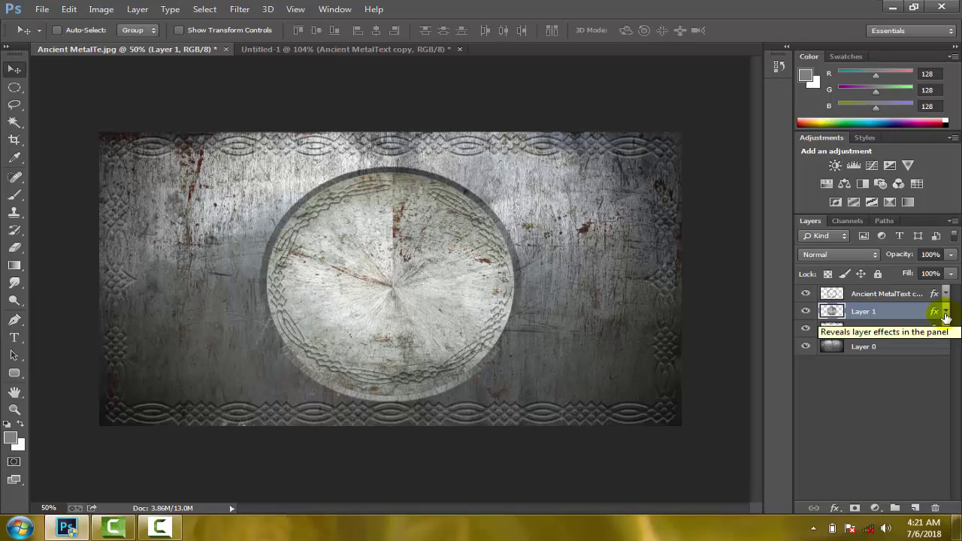
left_click(913, 293)
left_click(430, 286)
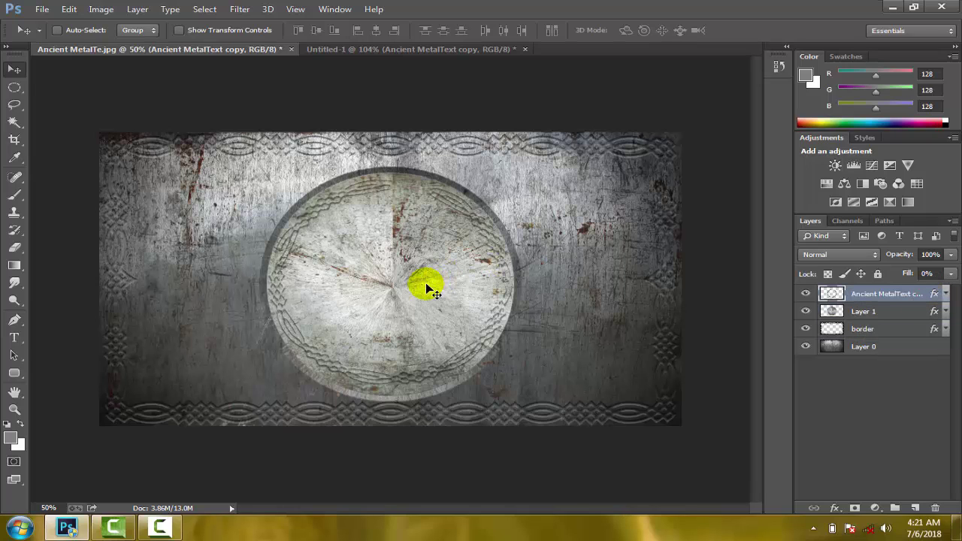
key("t")
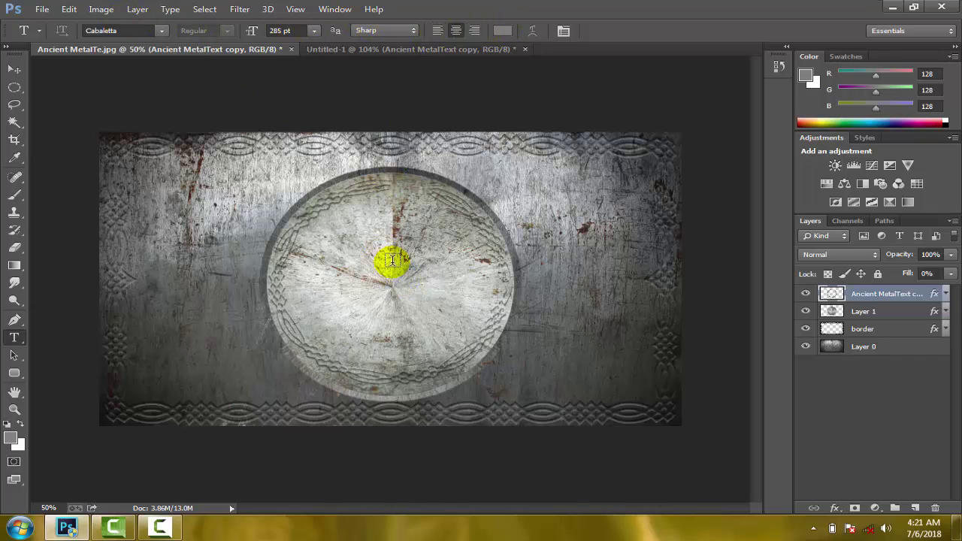
left_click(391, 287)
type("K")
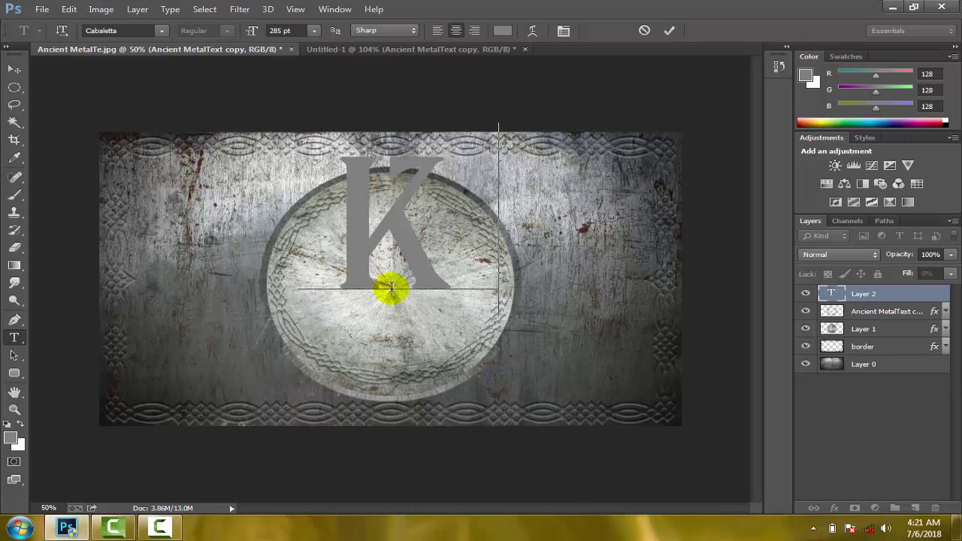
type("ING")
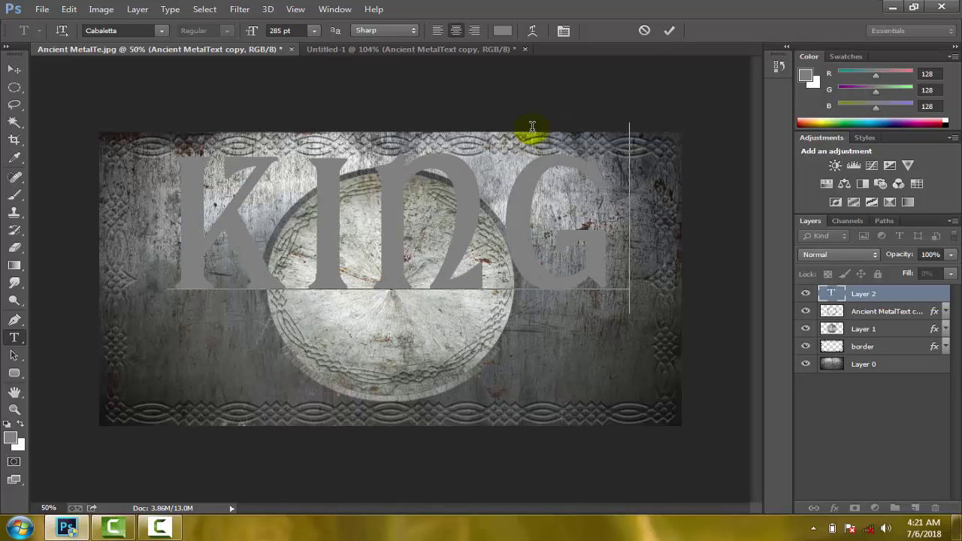
left_click(669, 29)
Move KING down, centre it vertically on the canvas, and deselect.
key("v")
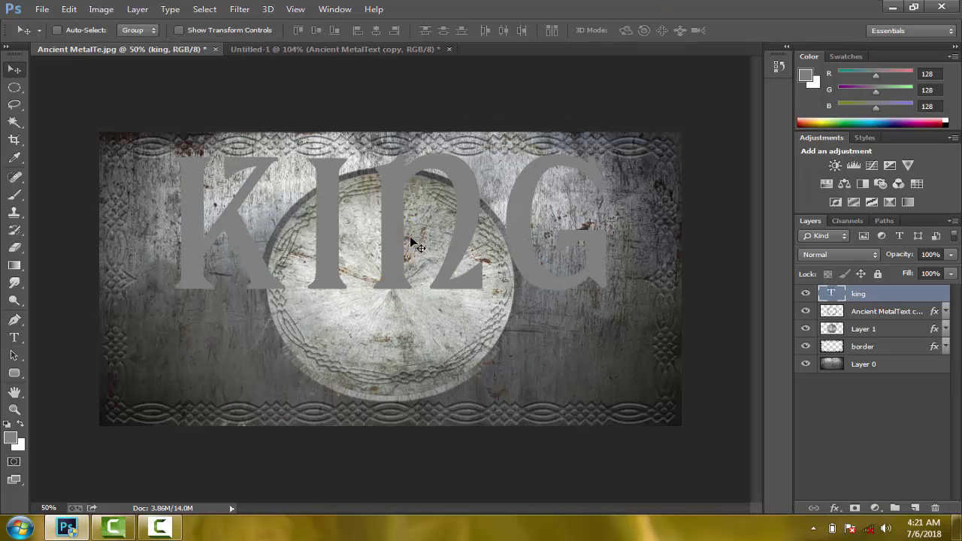
left_click_drag(413, 241, 413, 306)
key("ctrl+a")
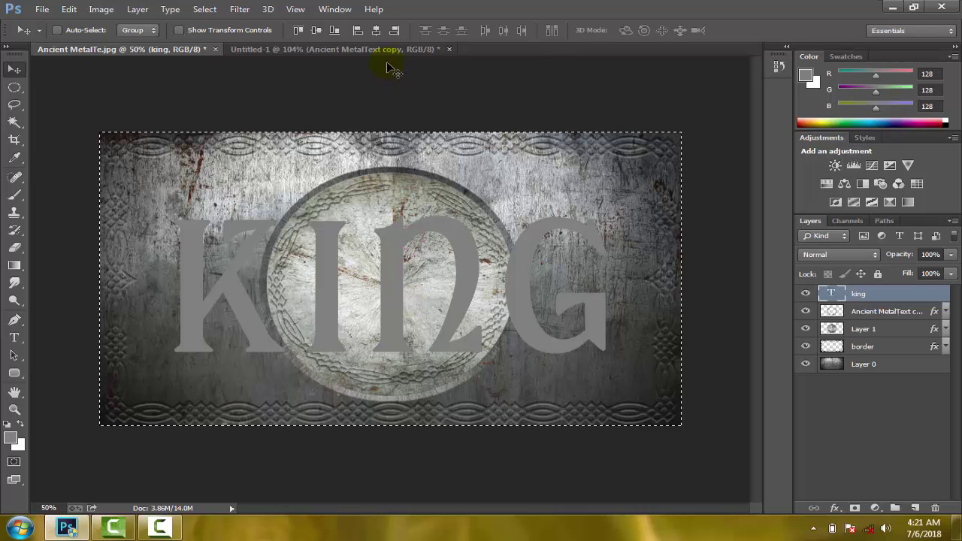
left_click(320, 34)
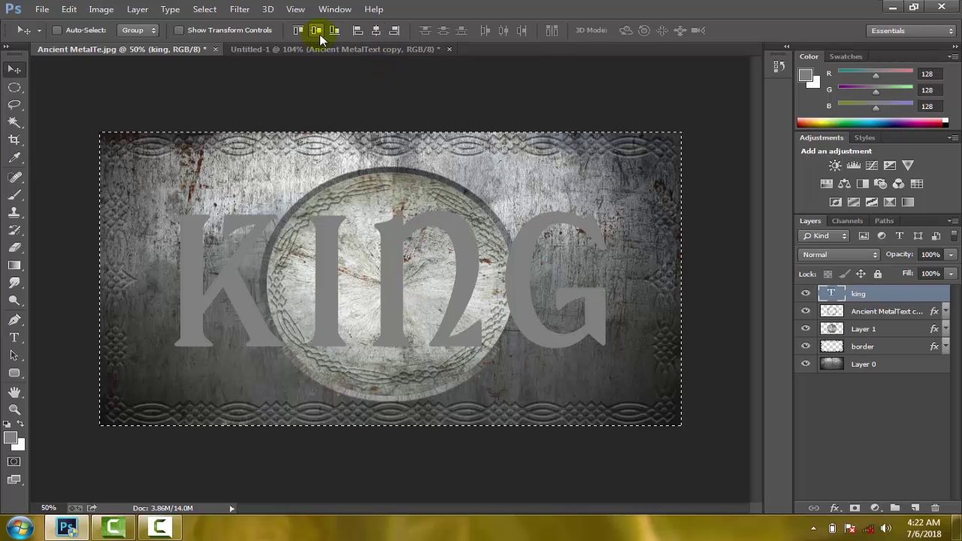
key("ctrl+d")
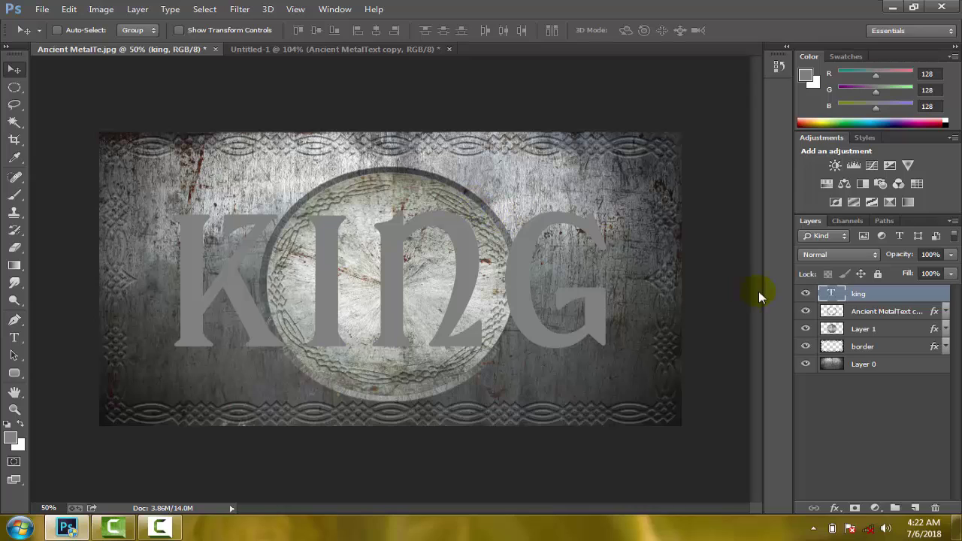
Give the KING text a Pattern Overlay with the light beige texture.
double_click(903, 295)
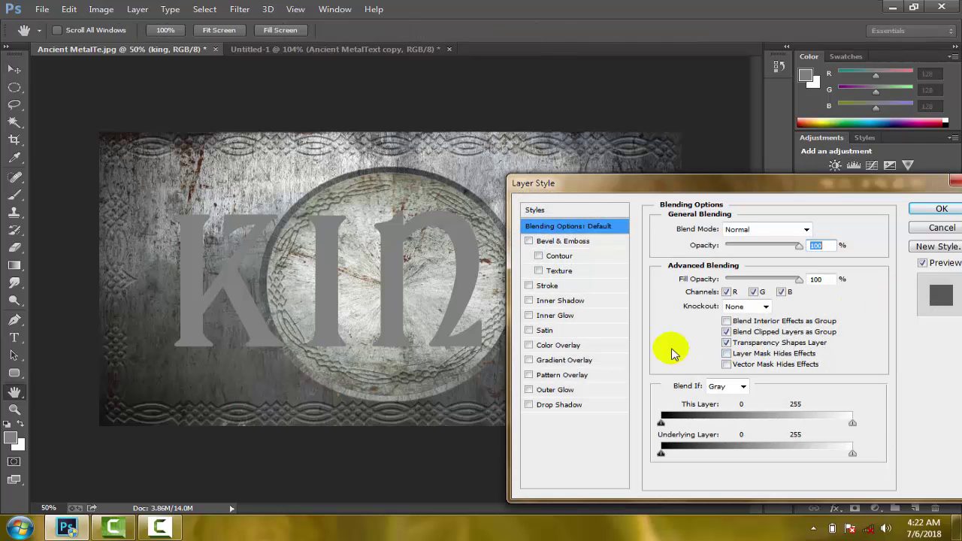
left_click(562, 375)
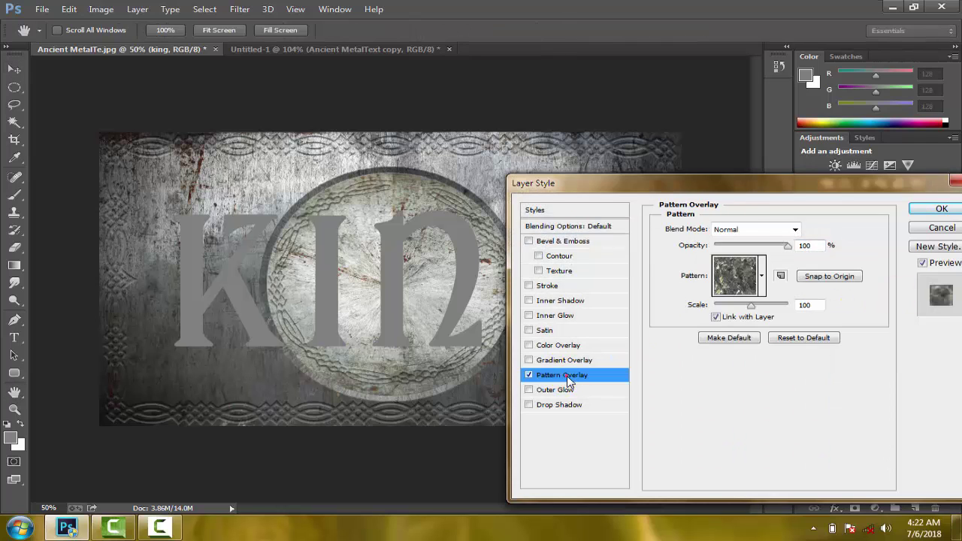
left_click(761, 276)
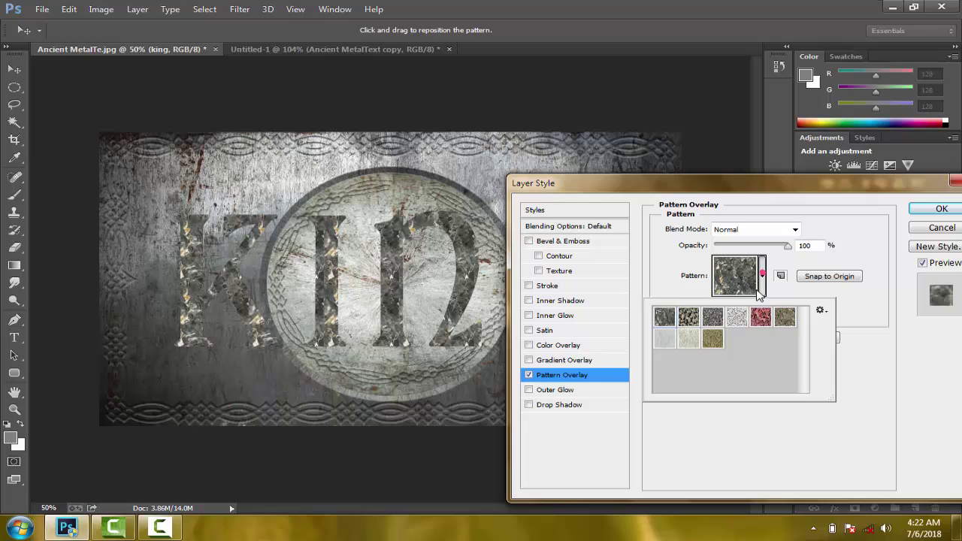
left_click(690, 340)
left_click(761, 278)
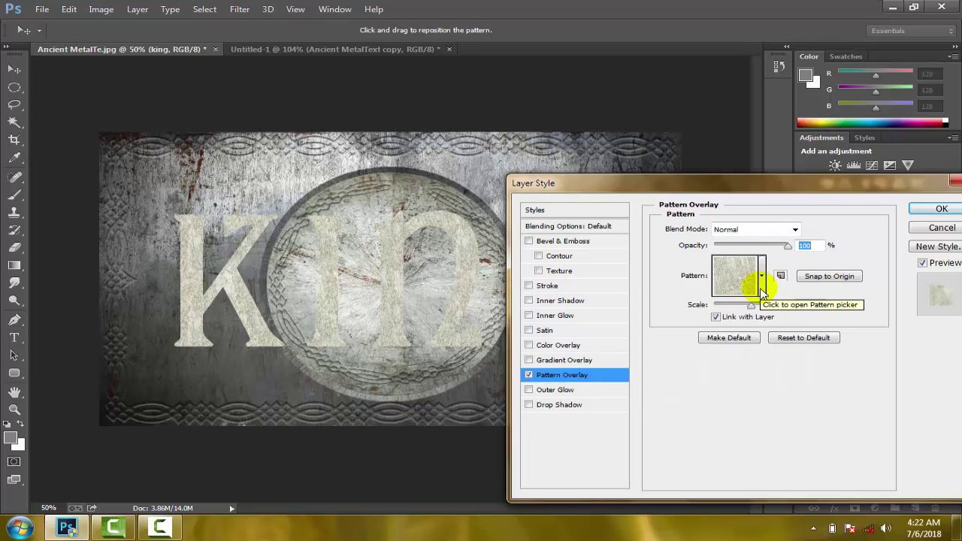
Add a Chisel Hard bevel to KING with depth 140, angle -118 and altitude 42.
left_click(572, 241)
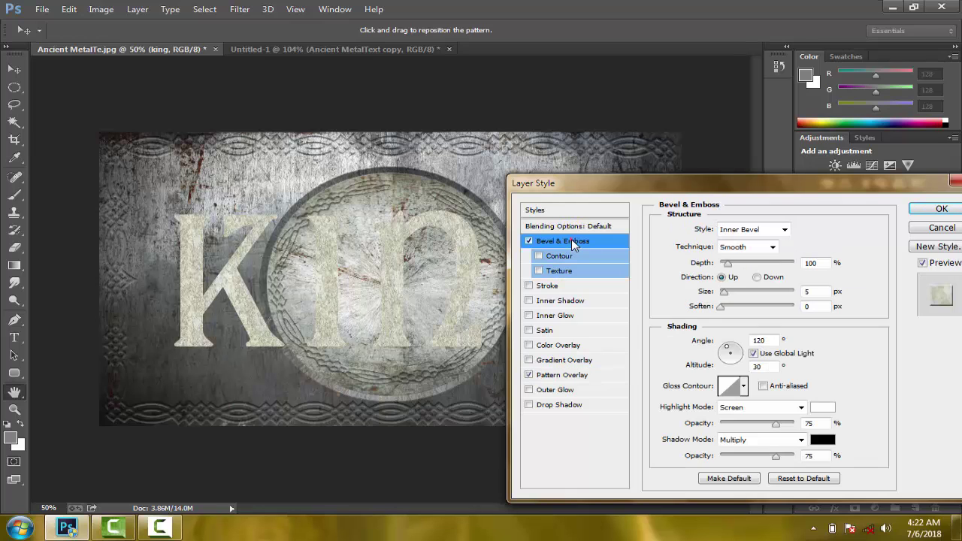
left_click(747, 248)
left_click(745, 269)
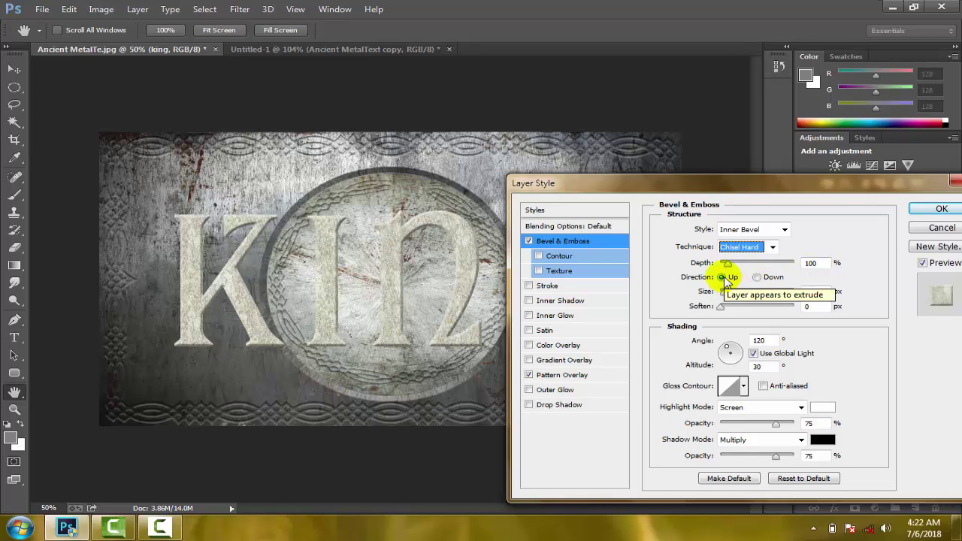
left_click(754, 354)
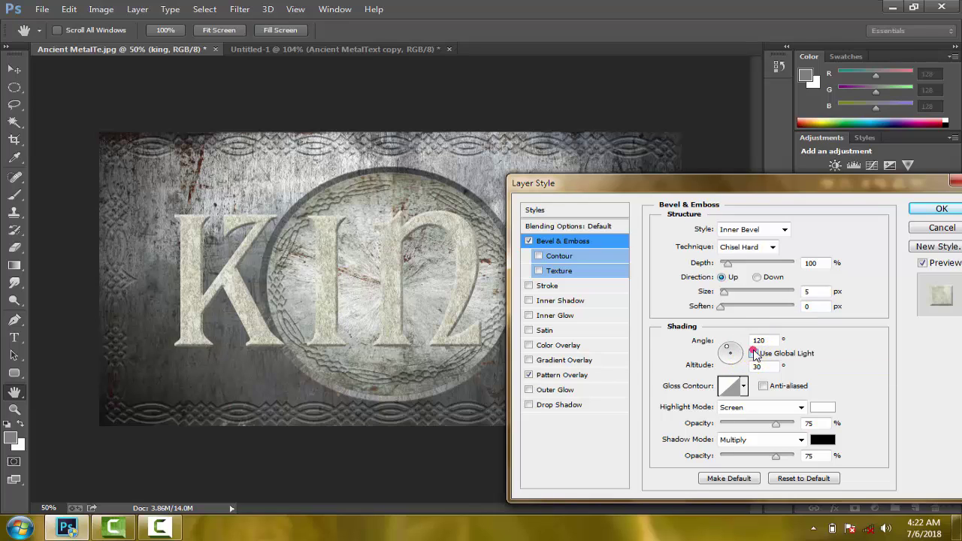
double_click(819, 263)
type("14")
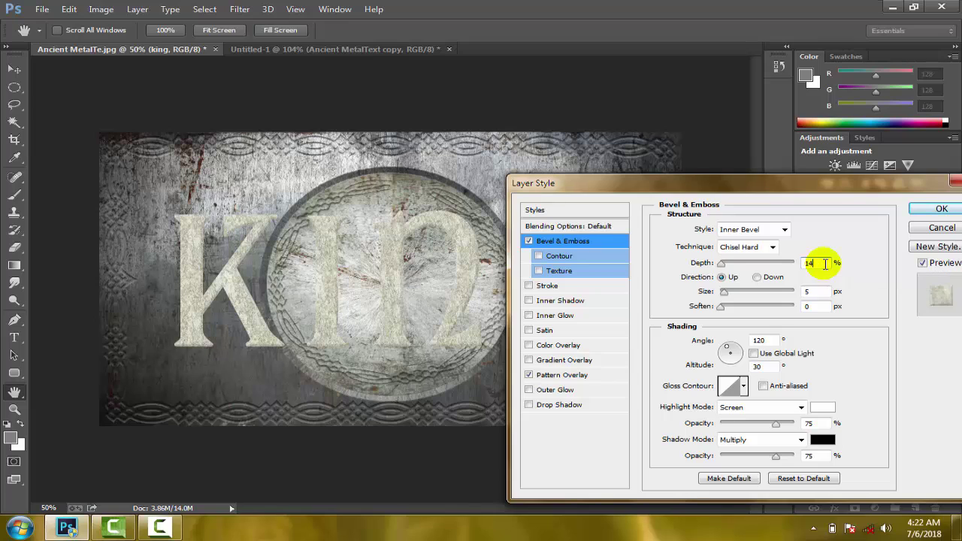
type("0")
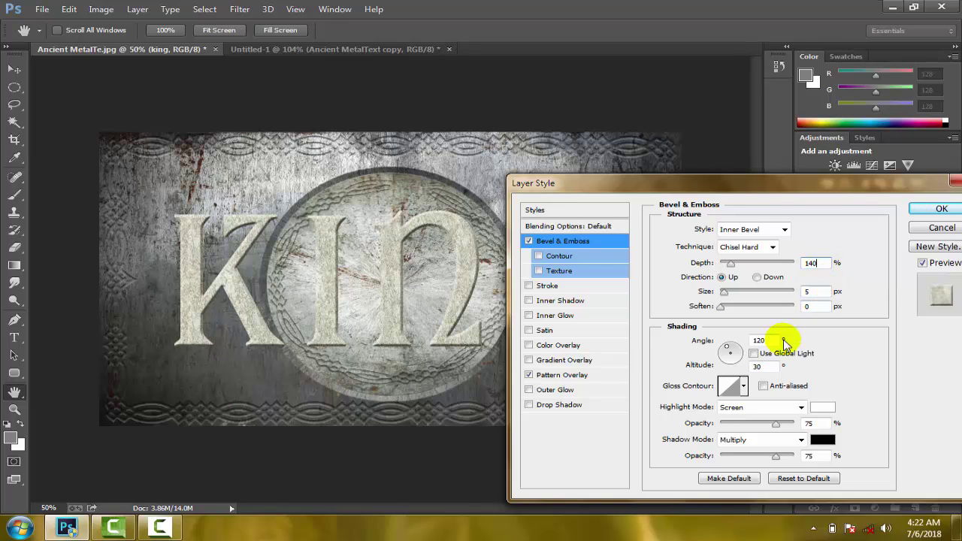
left_click(768, 340)
key("BackSpace")
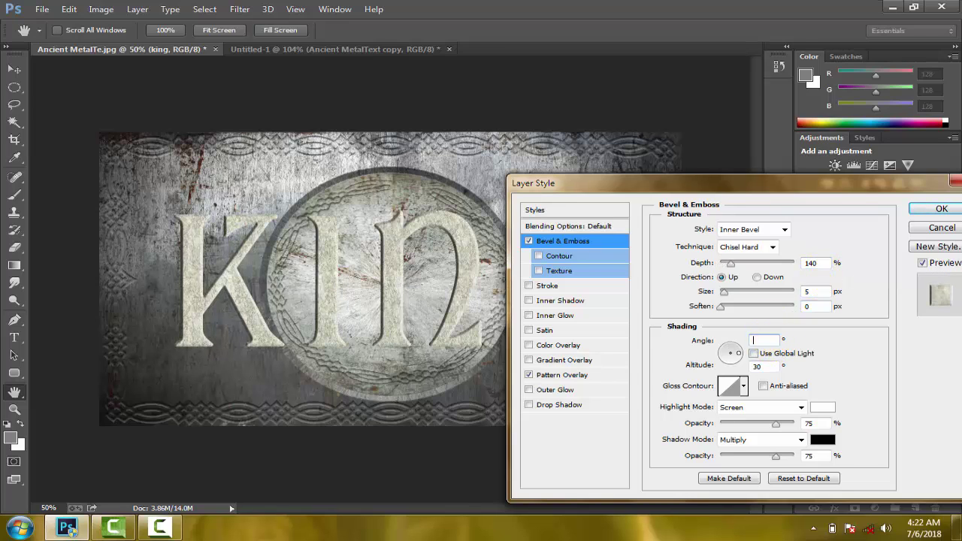
type("-118")
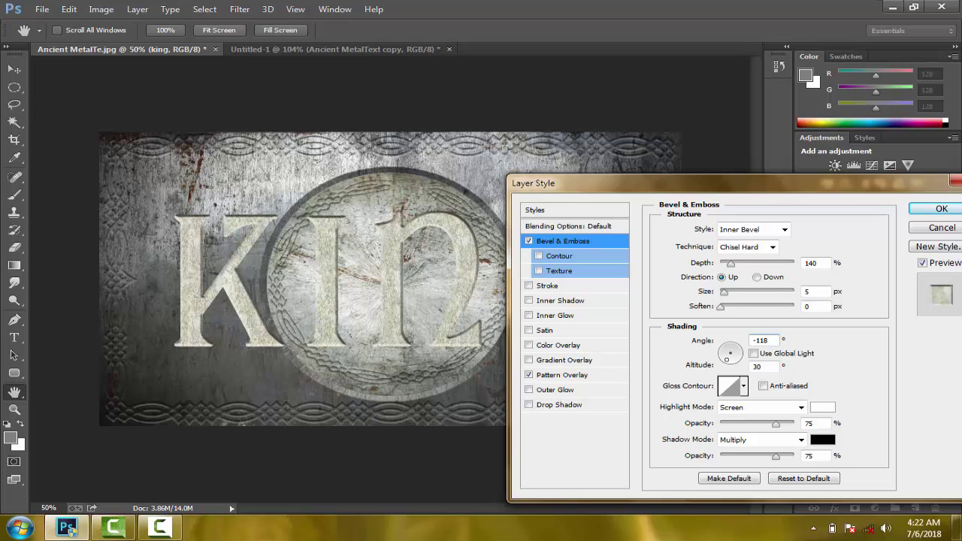
left_click(767, 367)
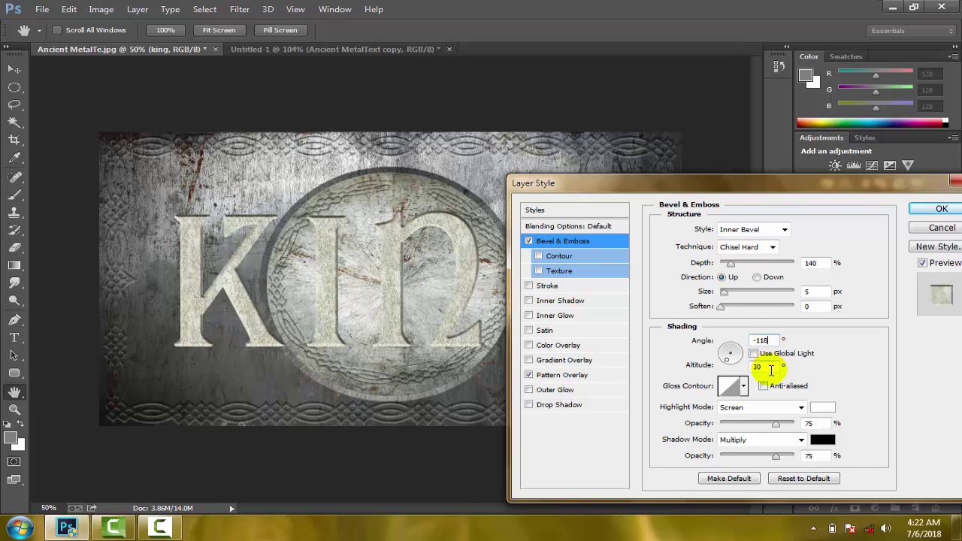
key("BackSpace")
type("42")
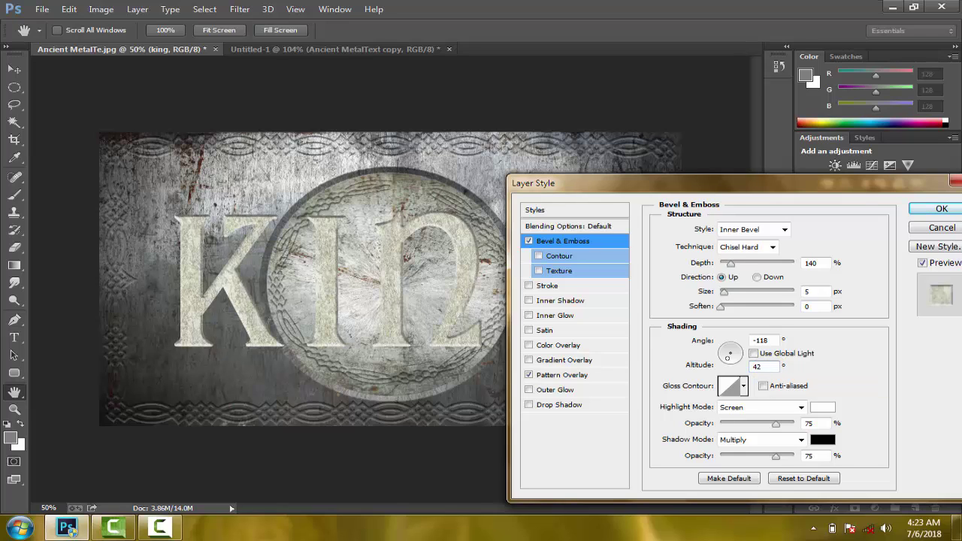
Make the bevel highlights Soft Light in colour #ffd387 at 100% opacity.
left_click(767, 412)
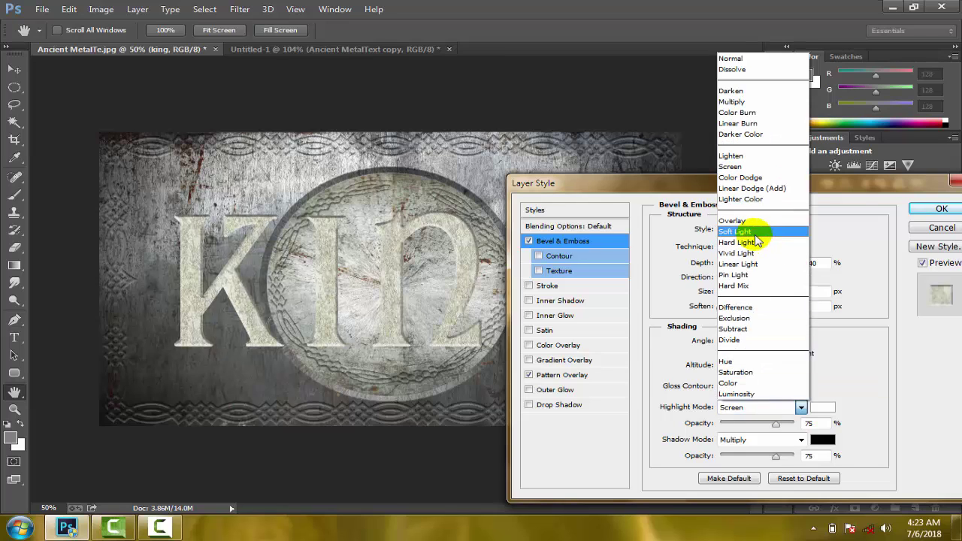
left_click(801, 227)
left_click(820, 406)
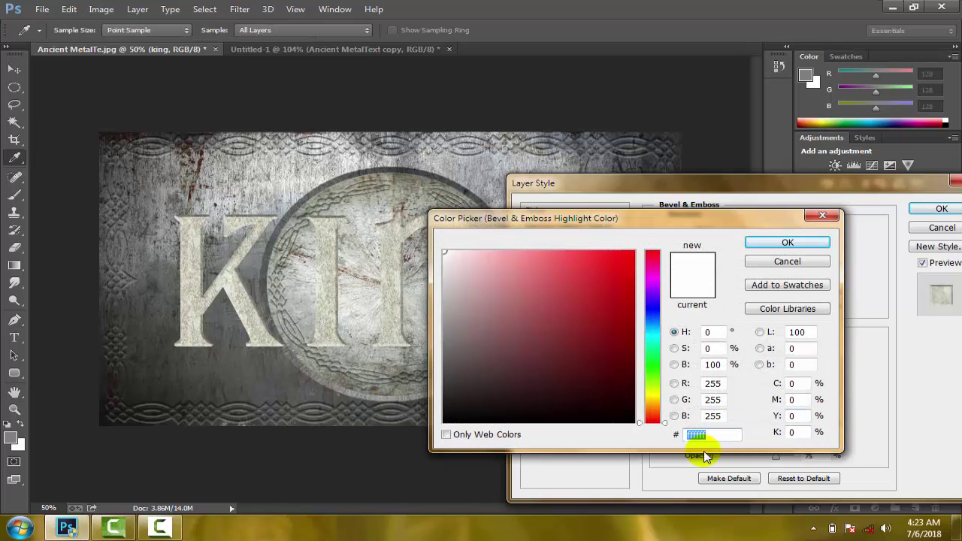
type("ffd")
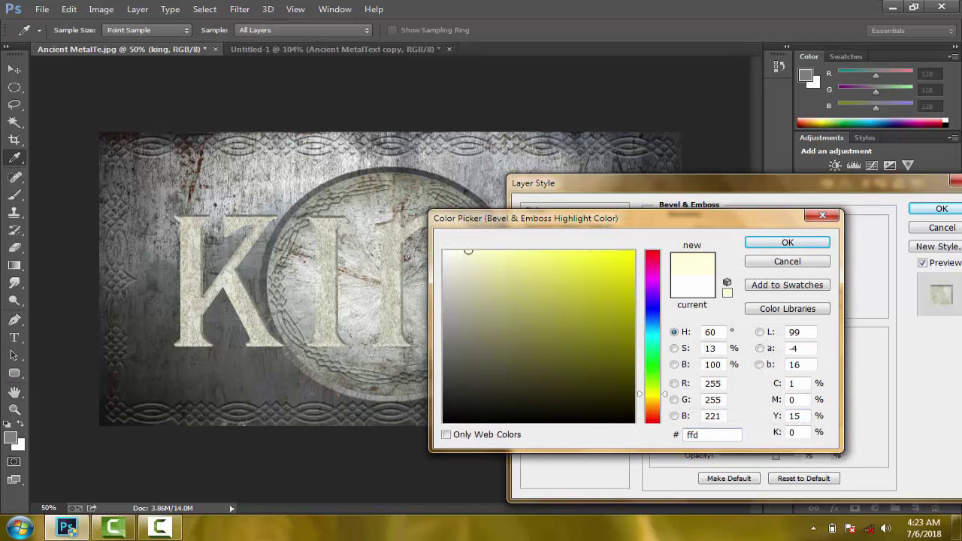
type("387")
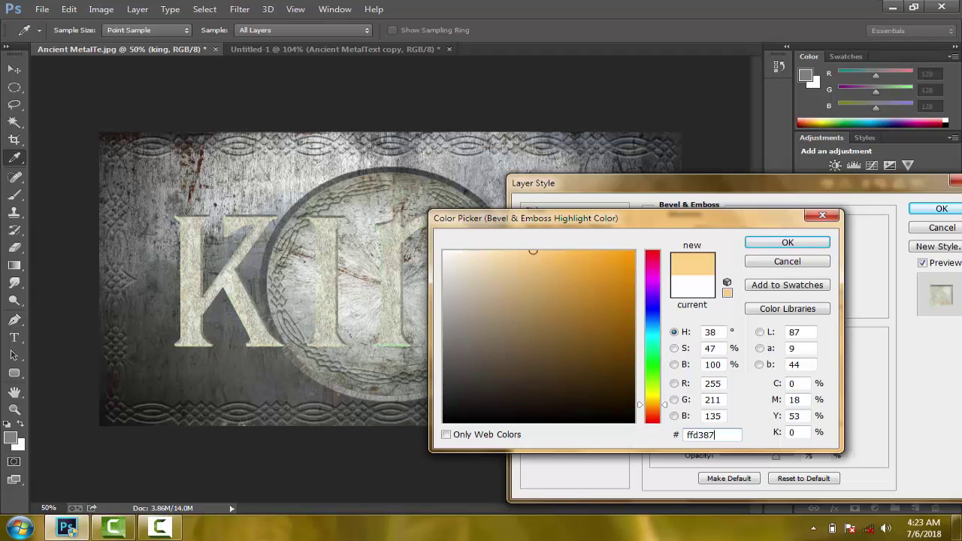
left_click(779, 244)
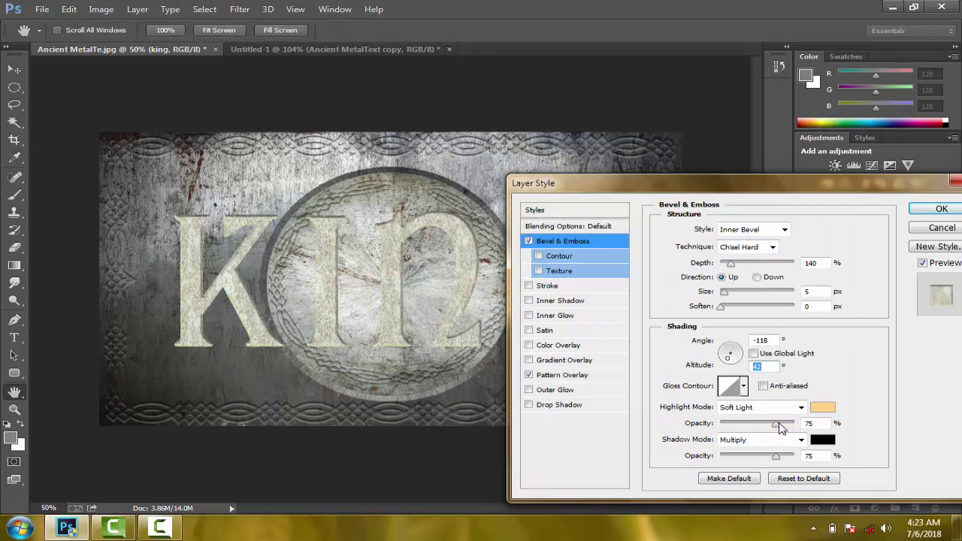
left_click_drag(776, 423, 811, 429)
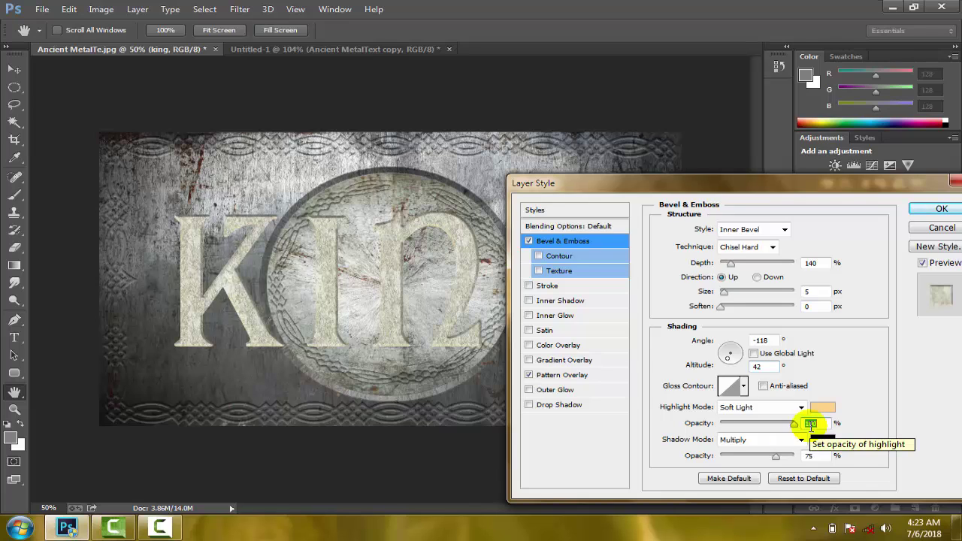
Enable bevel Contour, a 10 px Inner Shadow and a Drop Shadow on KING.
left_click(557, 257)
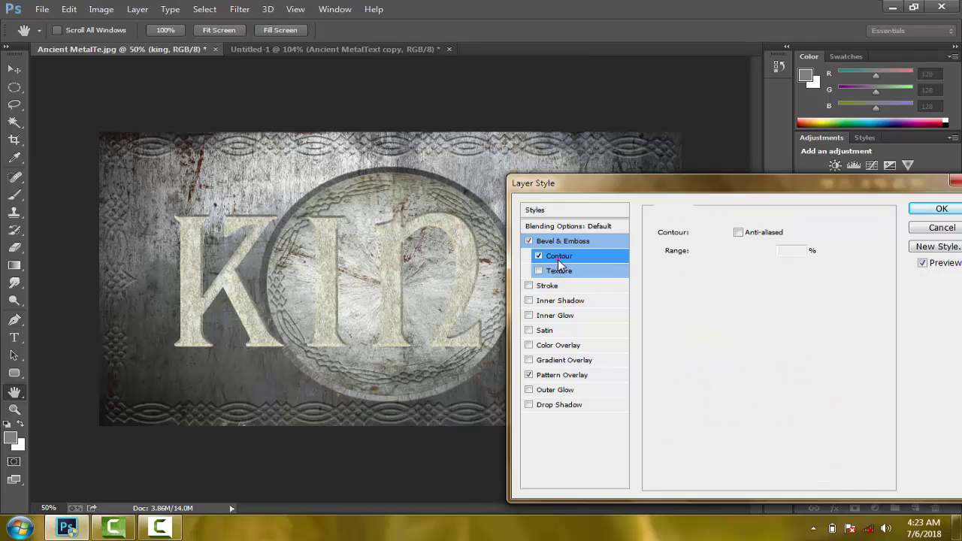
left_click_drag(636, 187, 624, 167)
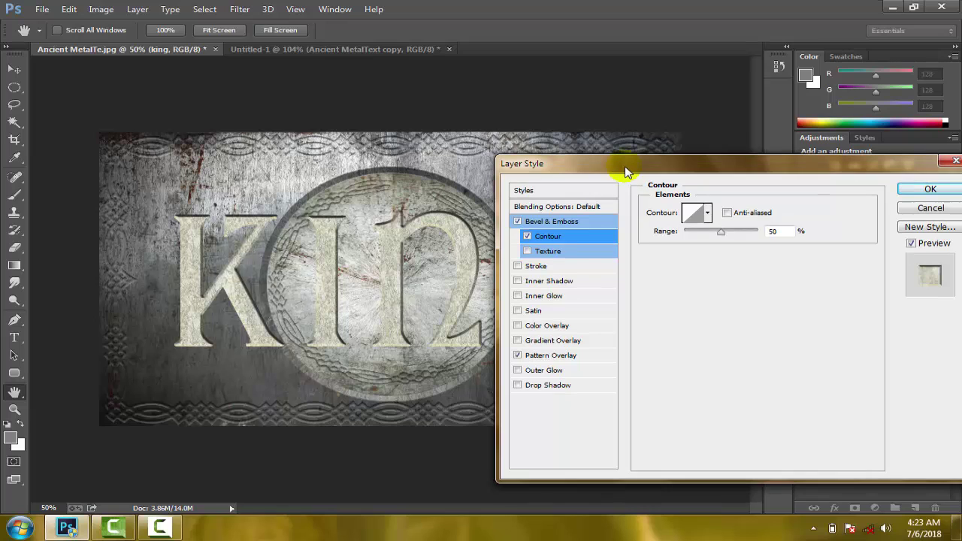
left_click(566, 285)
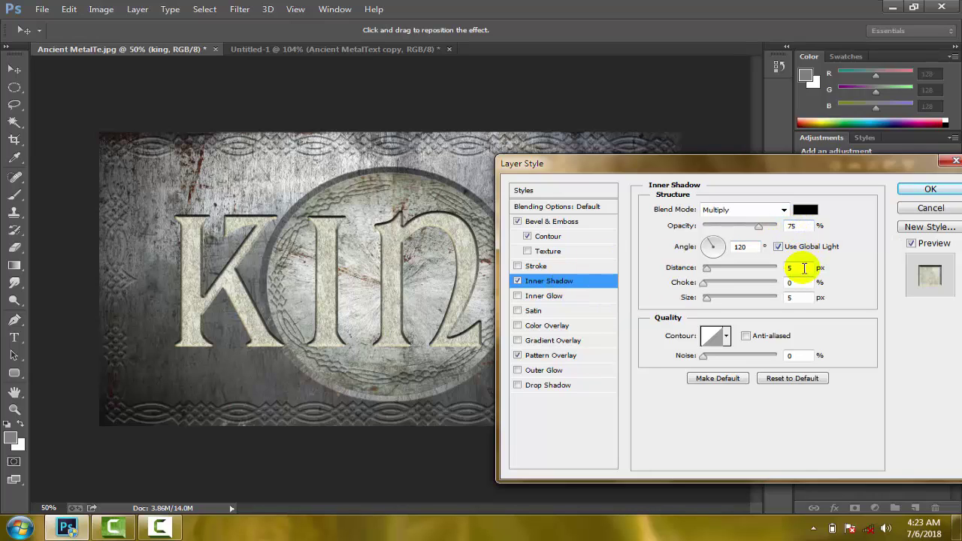
double_click(797, 297)
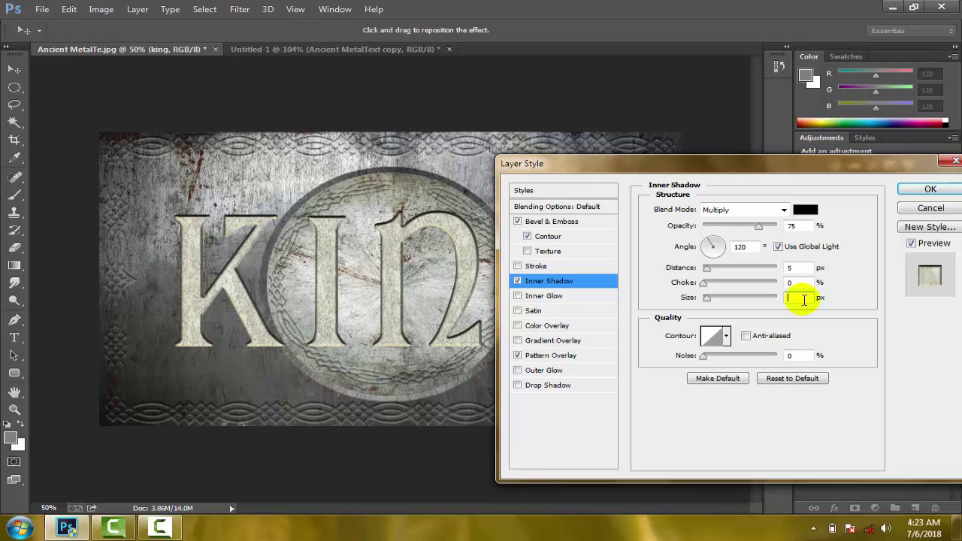
type("10")
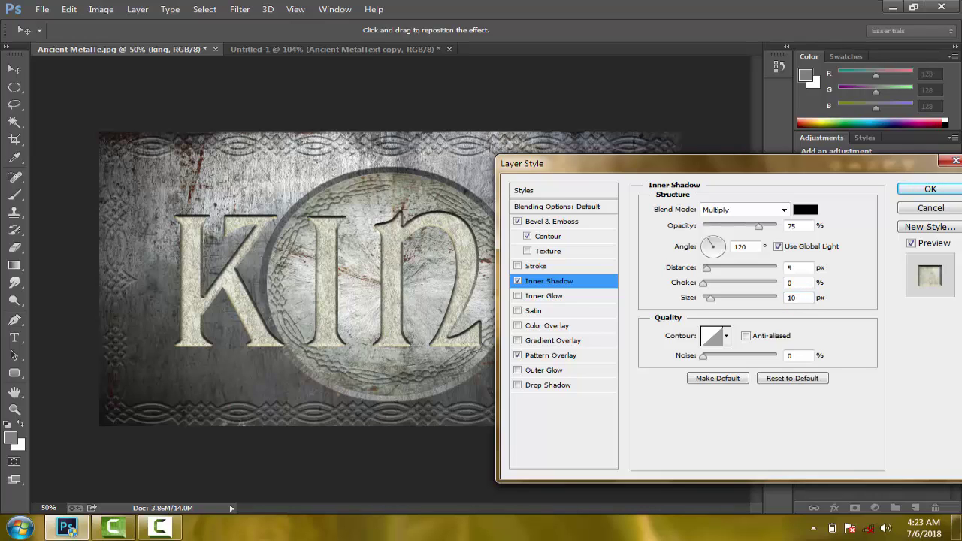
left_click(586, 386)
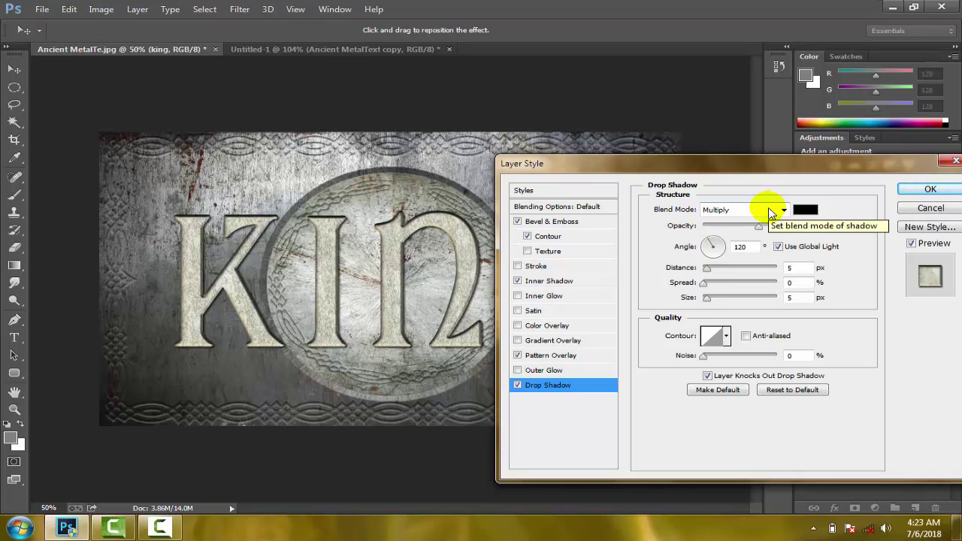
Set the drop shadow to 50% opacity, angle -110, distance 30 px, size 15 px, and apply.
double_click(799, 226)
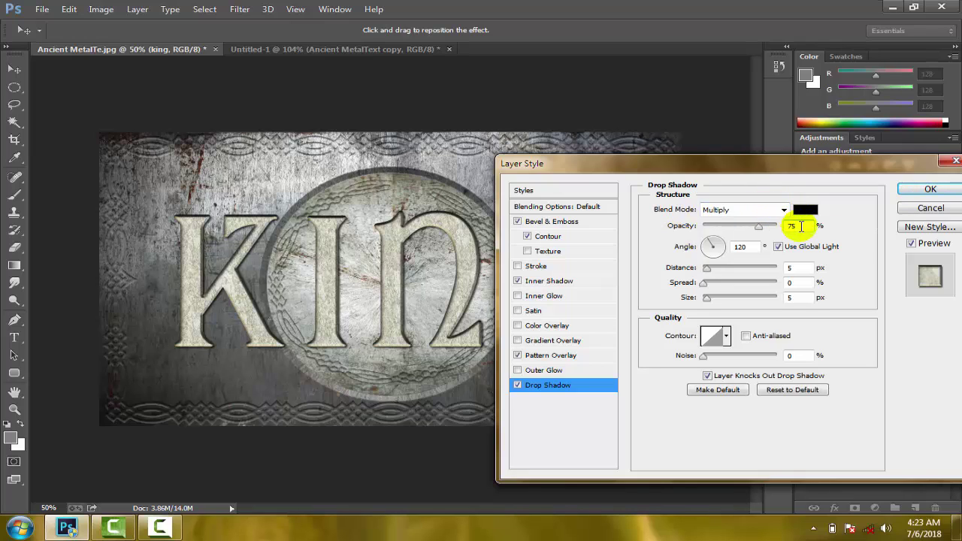
type("50")
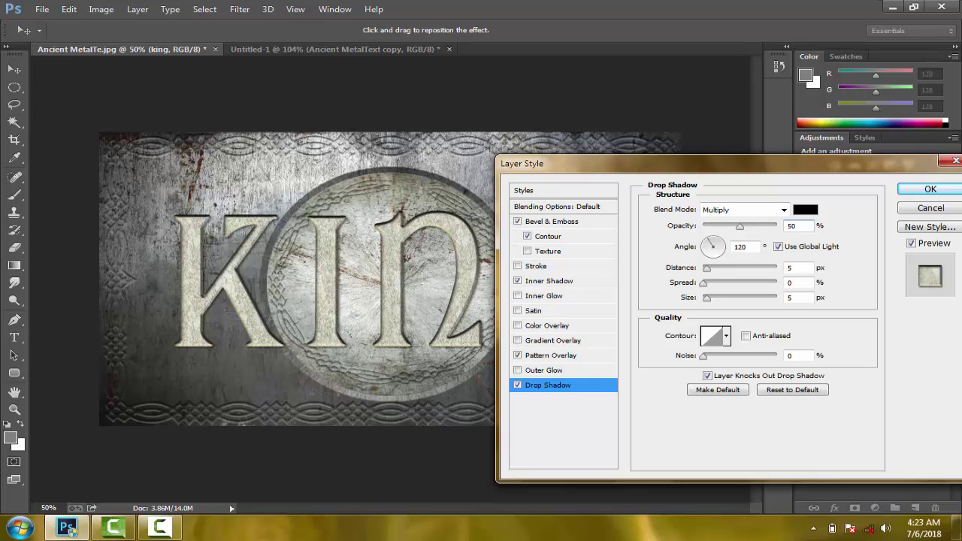
left_click(779, 247)
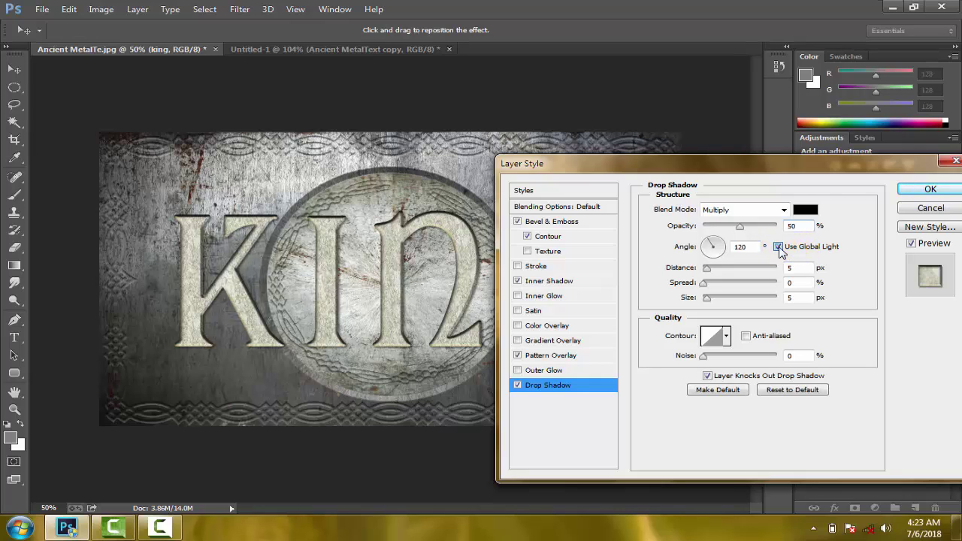
double_click(752, 247)
type("-")
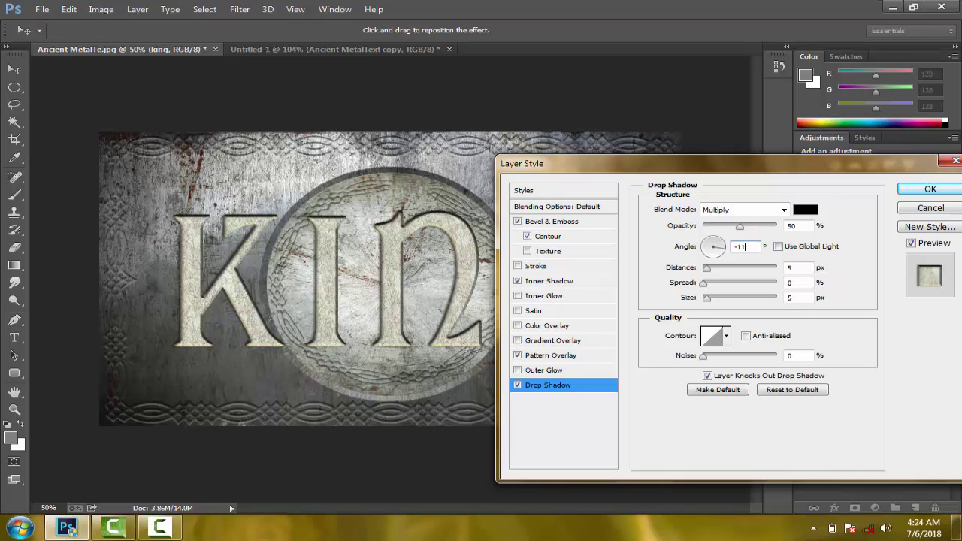
type("110")
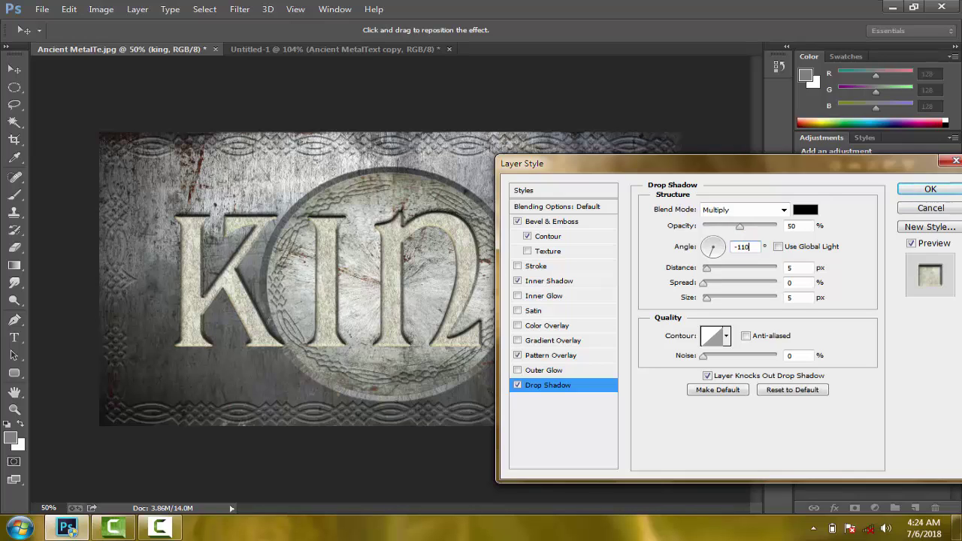
left_click(789, 268)
double_click(797, 270)
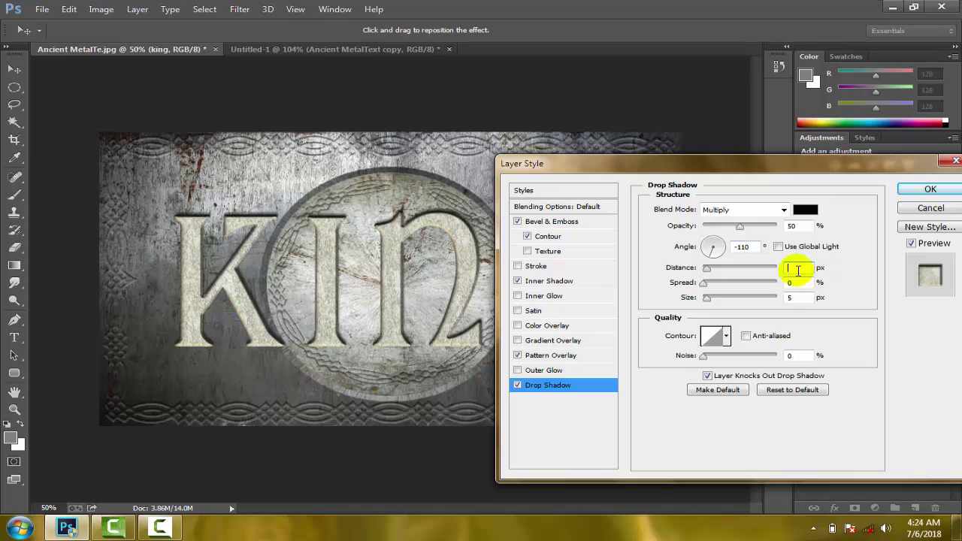
type("30")
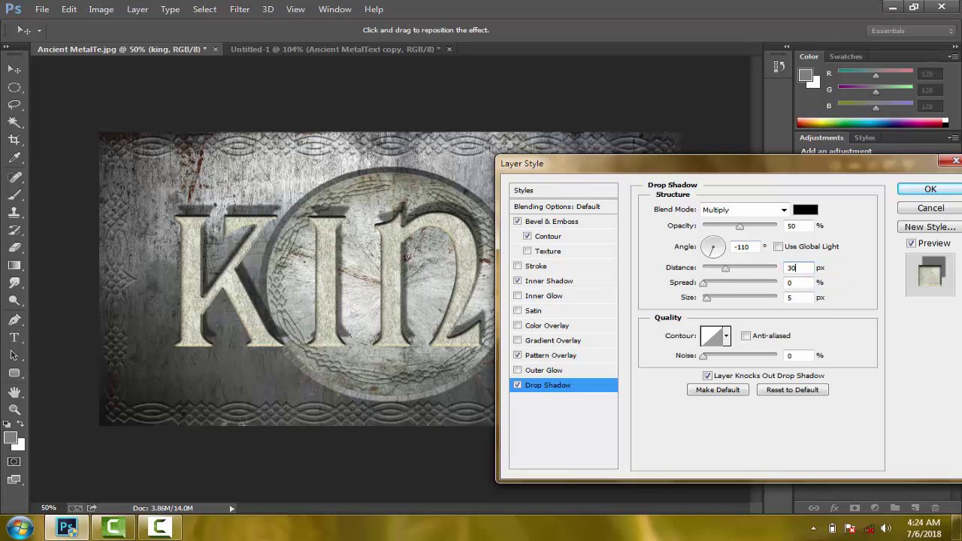
double_click(803, 298)
type("15")
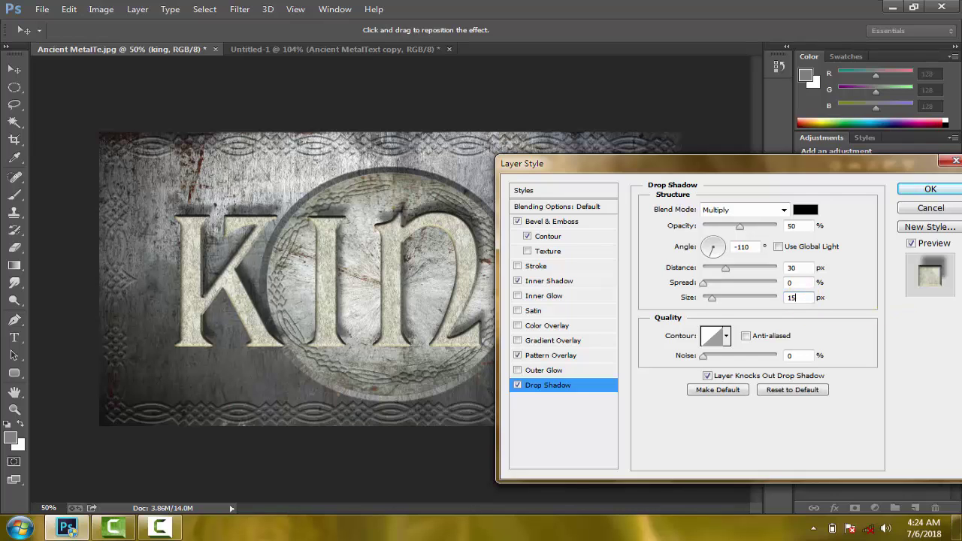
left_click(925, 188)
Duplicate the king layer and hide the copy's Bevel & Emboss, Inner Shadow and Pattern Overlay.
left_click(946, 294)
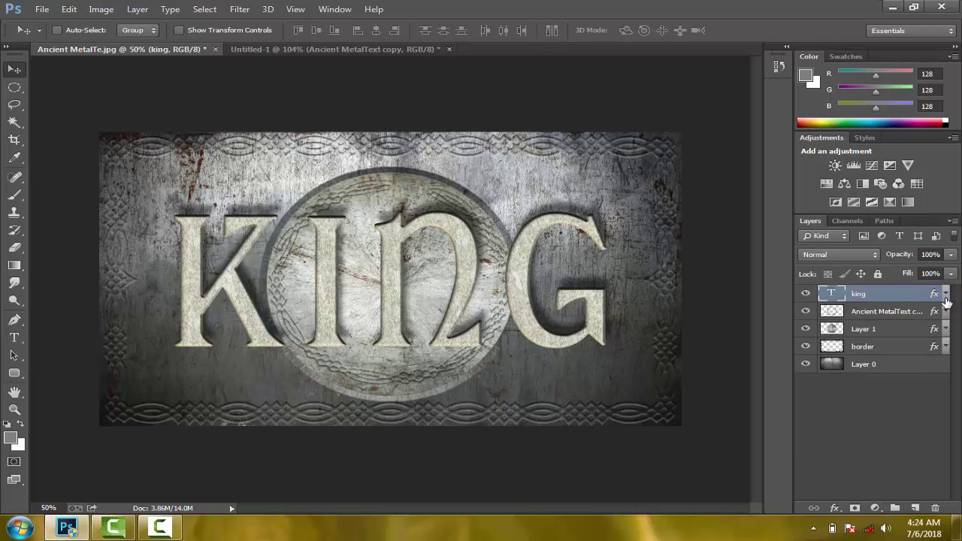
key("ctrl+j")
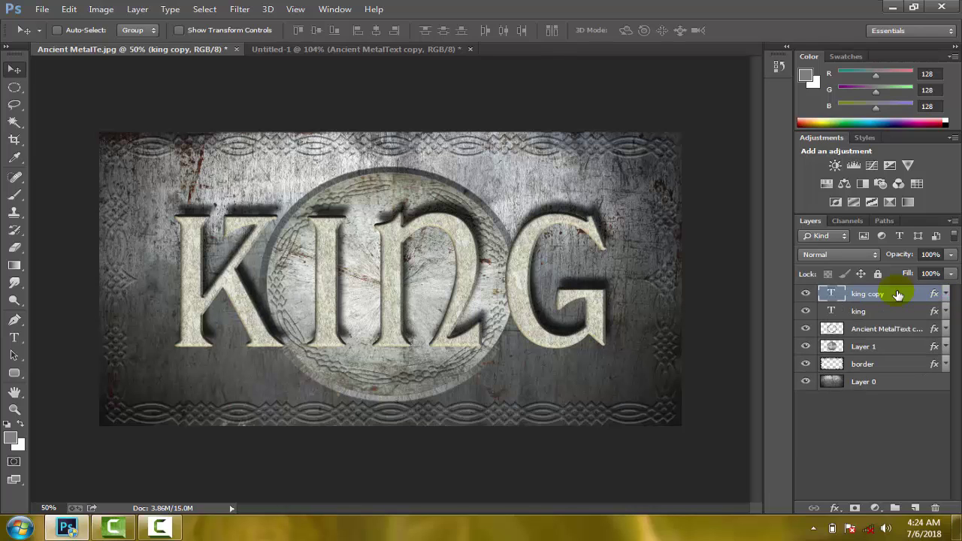
left_click(946, 294)
left_click(846, 321)
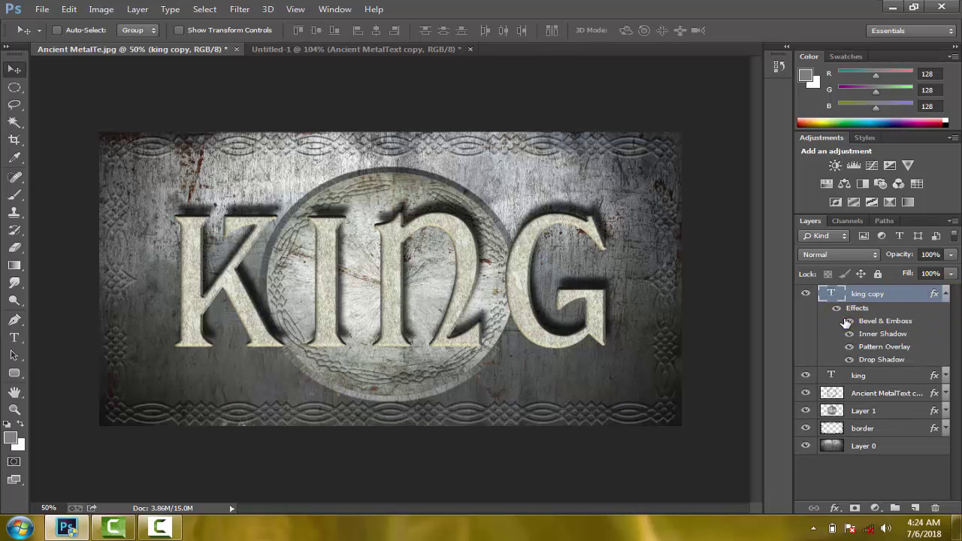
left_click(849, 321)
left_click(849, 334)
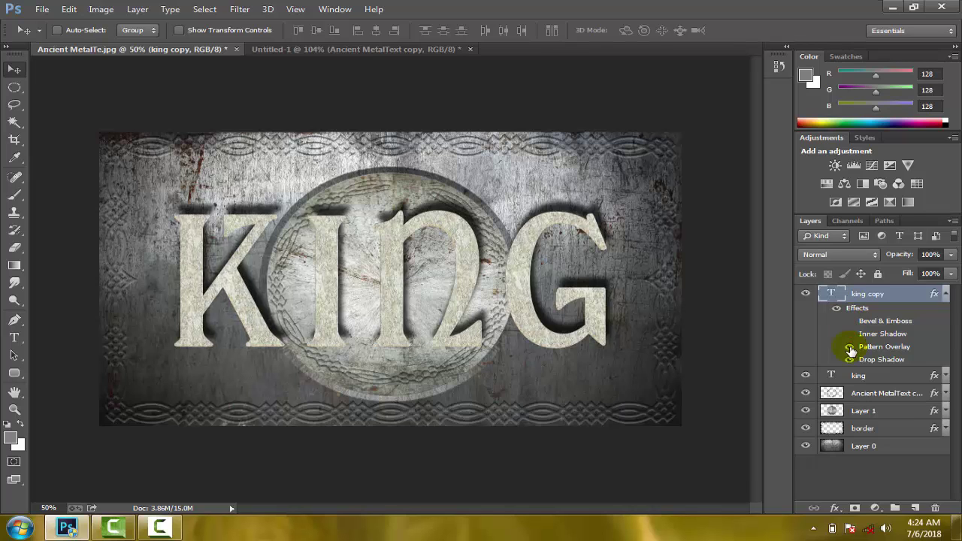
Change the king copy's drop shadow angle to -155° and apply.
double_click(893, 360)
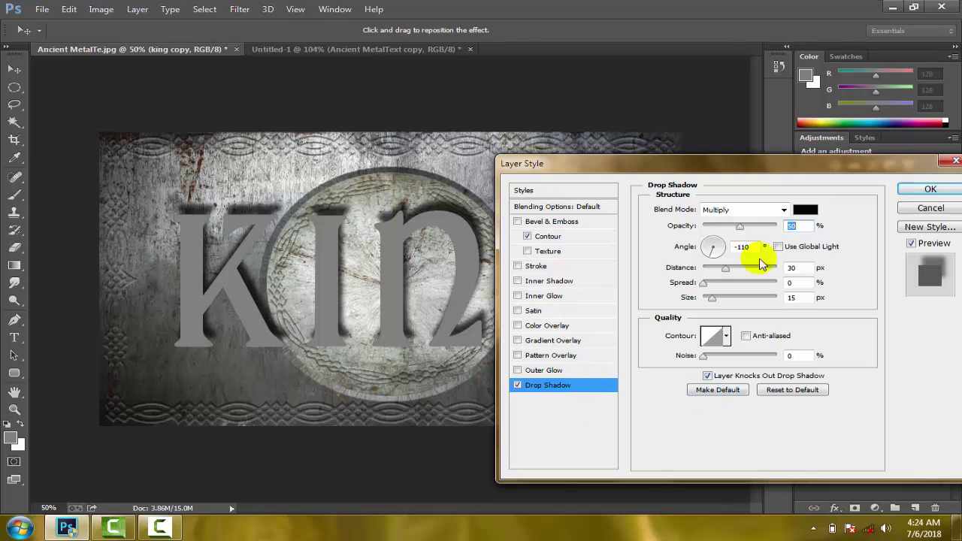
left_click(705, 248)
left_click(754, 248)
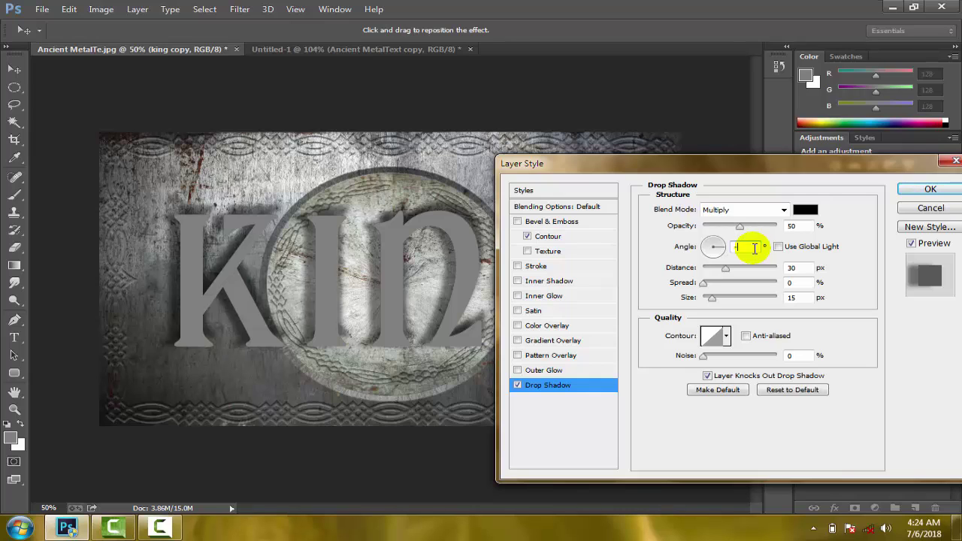
type("55")
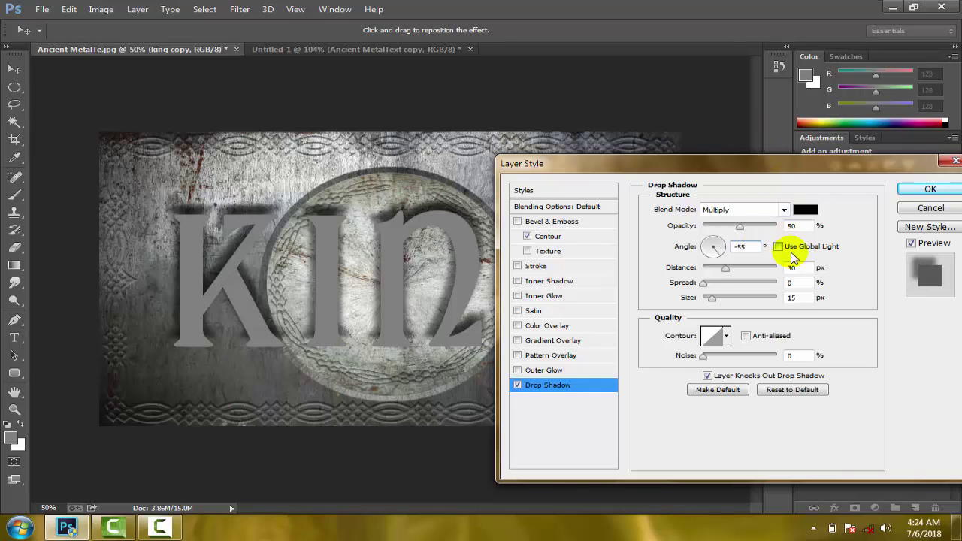
key("BackSpace")
key("BackSpace")
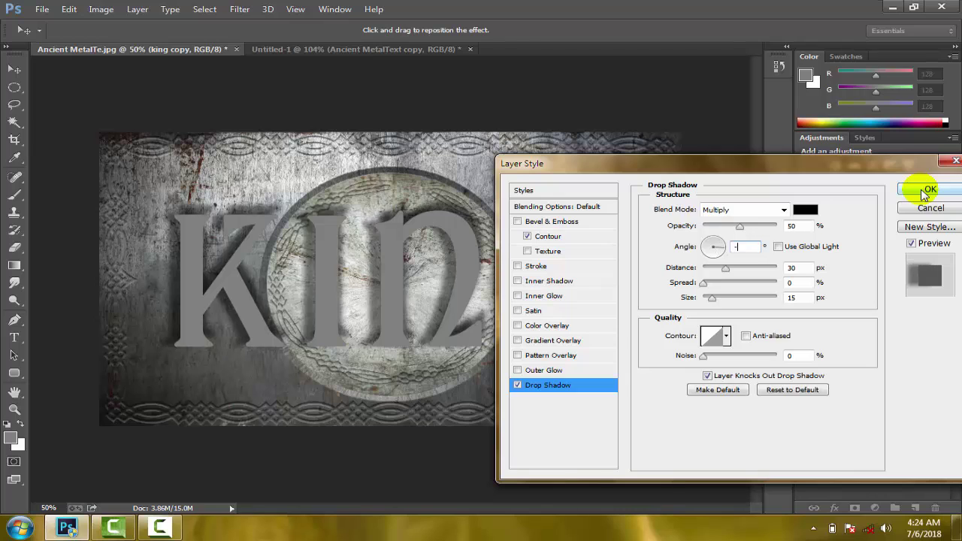
type("155")
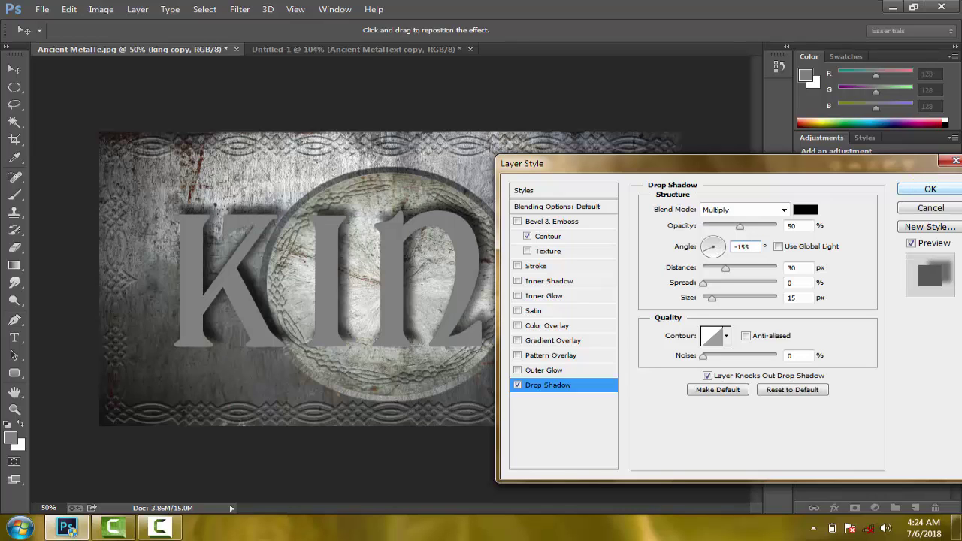
left_click(931, 188)
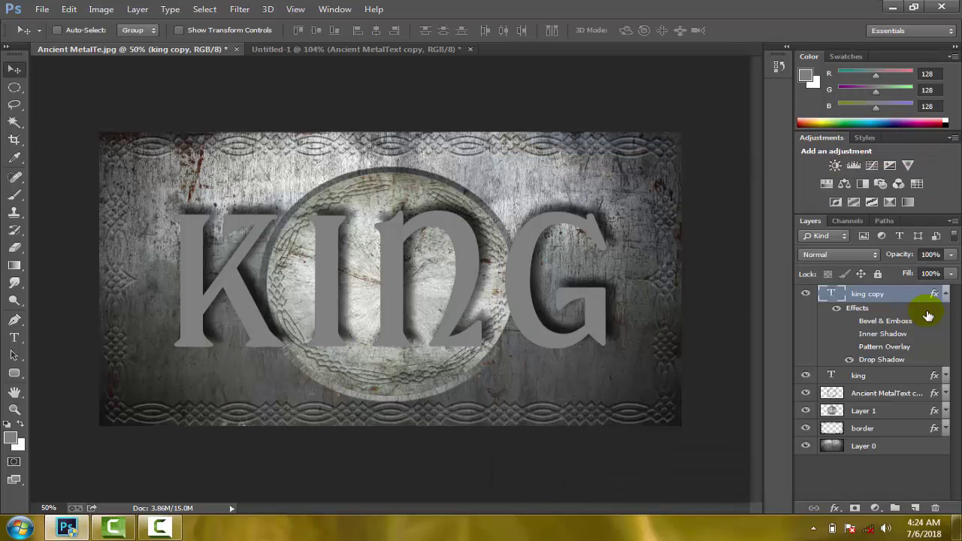
Drop the king copy layer's Fill to 0% so only its extra shadow shows.
left_click(946, 296)
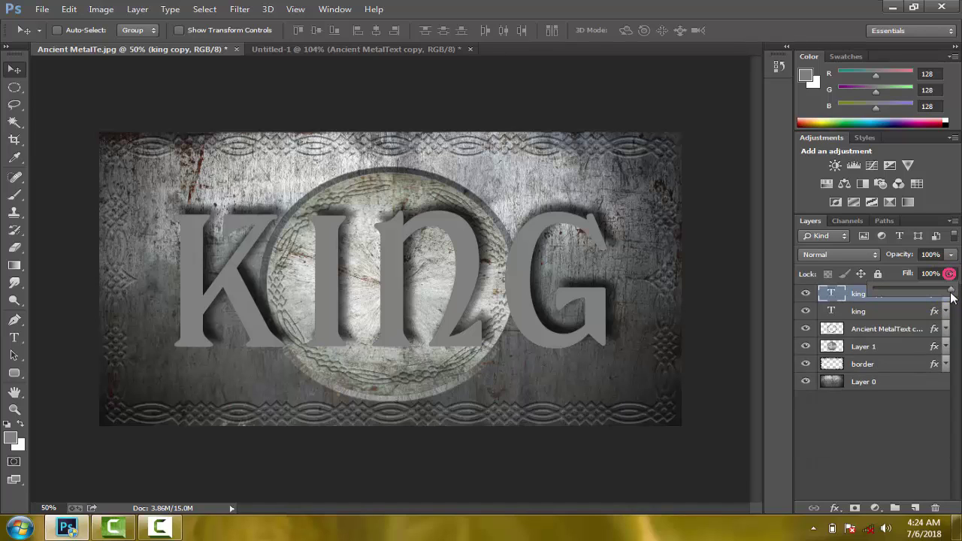
left_click(952, 293)
left_click_drag(951, 294, 867, 296)
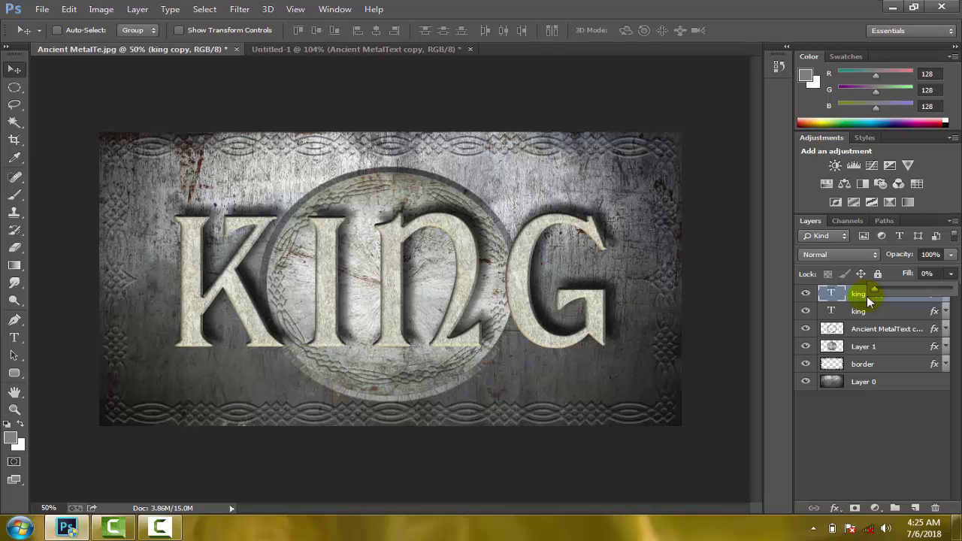
left_click(955, 276)
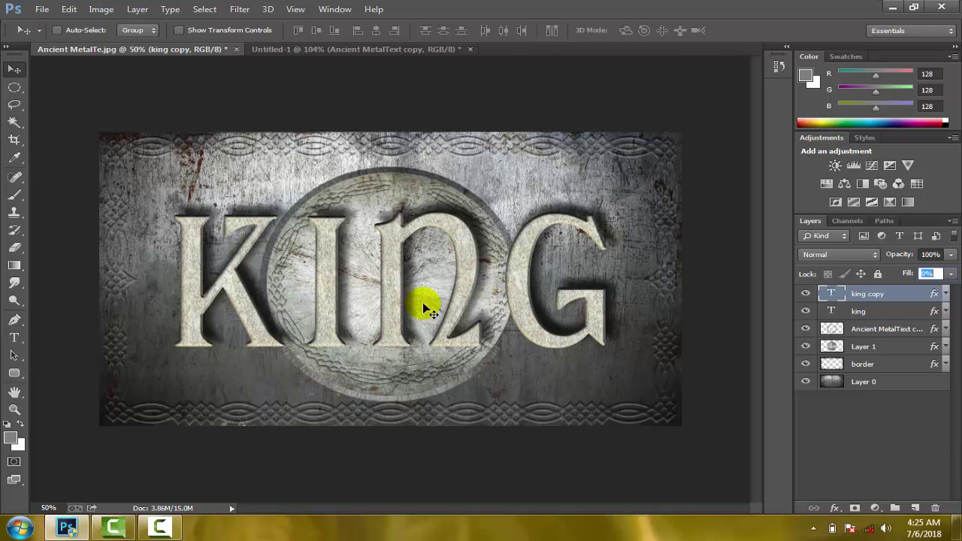
Save a copy as JPEG named 'powerful metalic classsic text effect' at quality 12 (Maximum).
key("ctrl+shift+s")
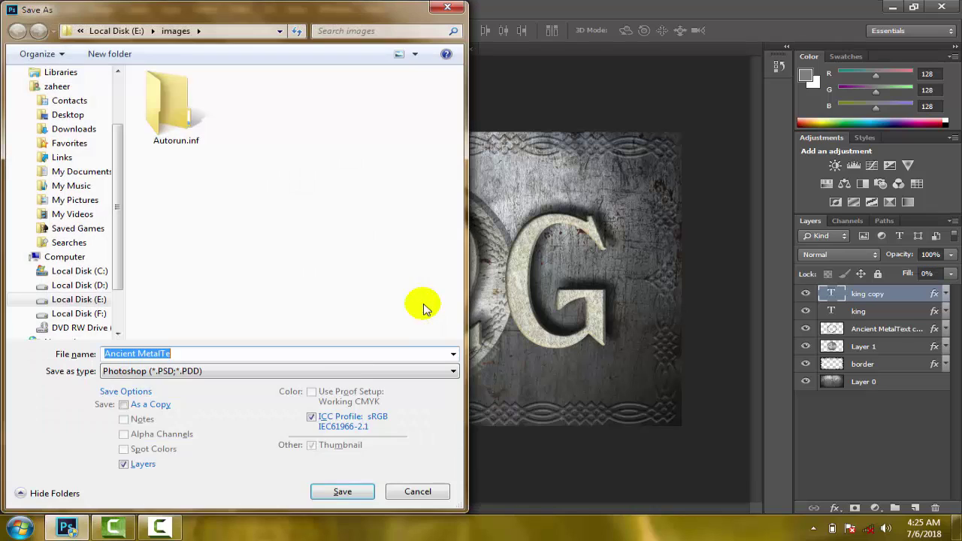
key("BackSpace")
type("po")
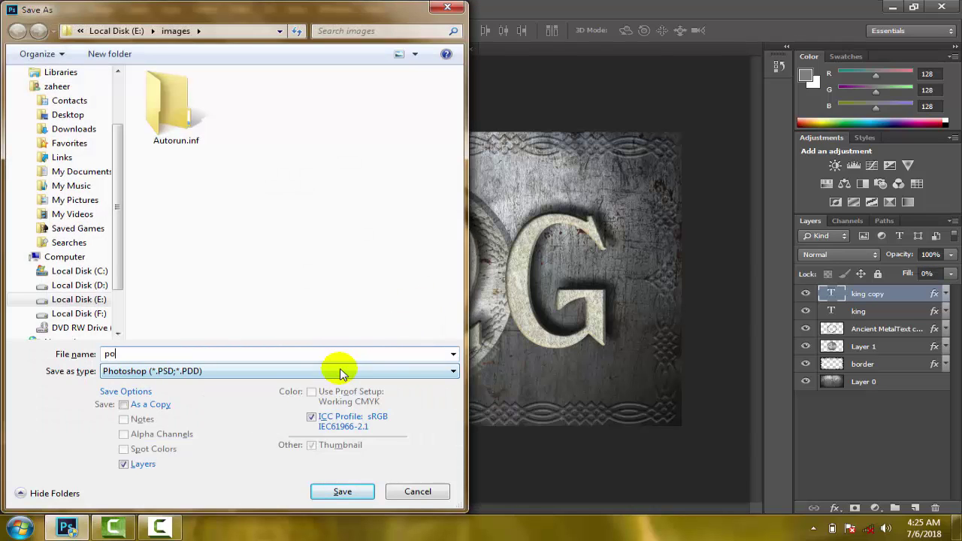
type("werful metalic classsic te")
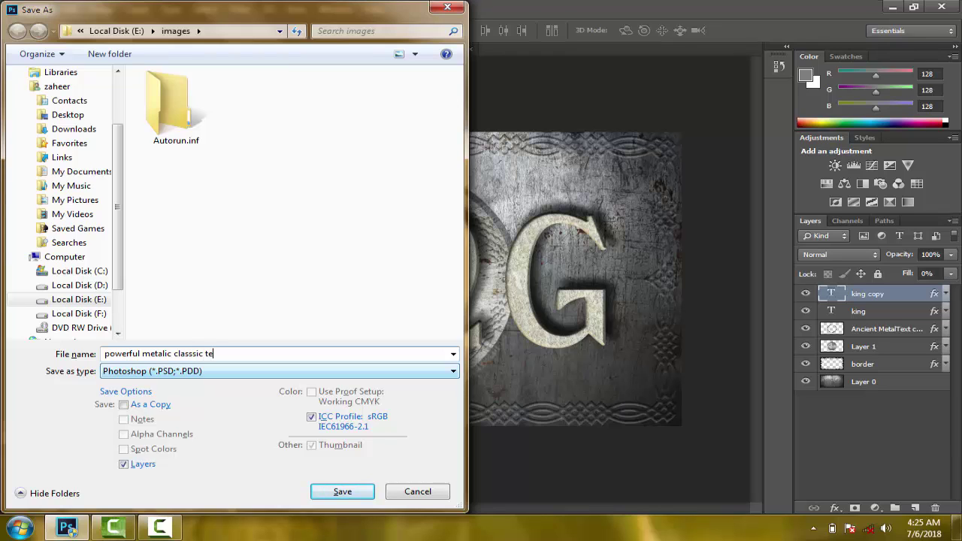
type("xt effect")
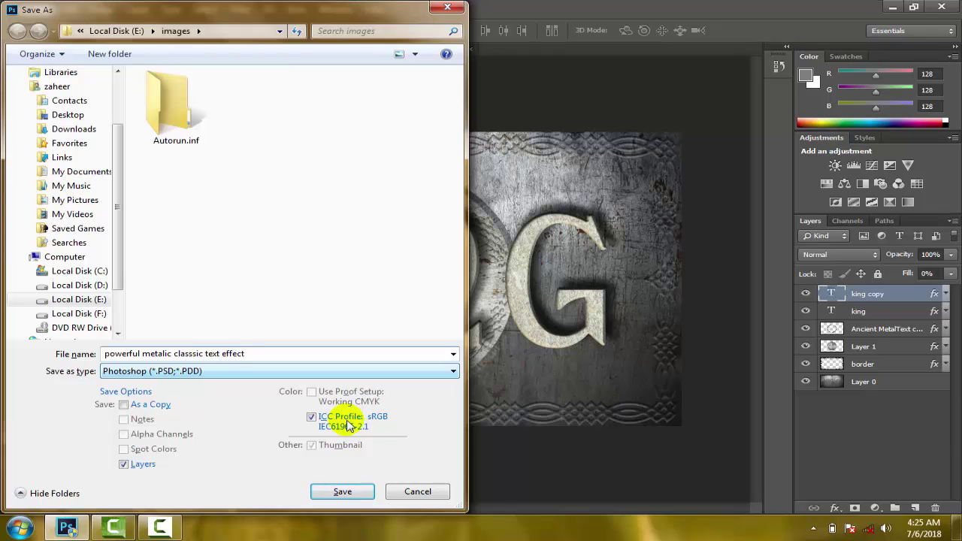
left_click(323, 371)
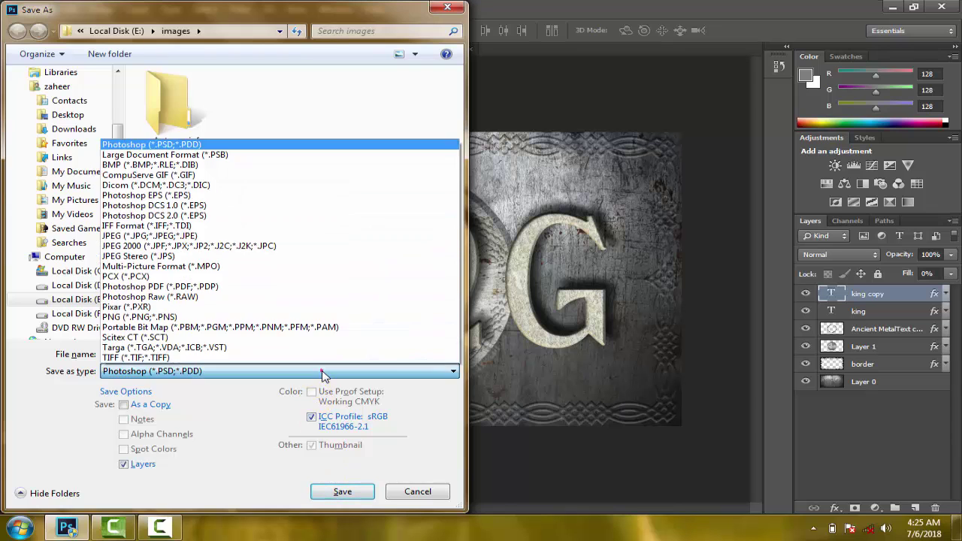
left_click(301, 236)
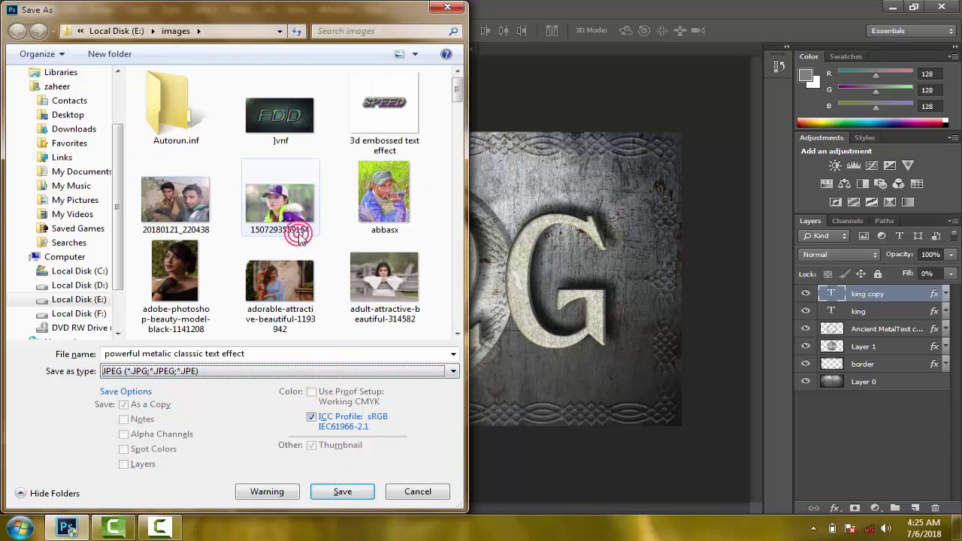
left_click(343, 492)
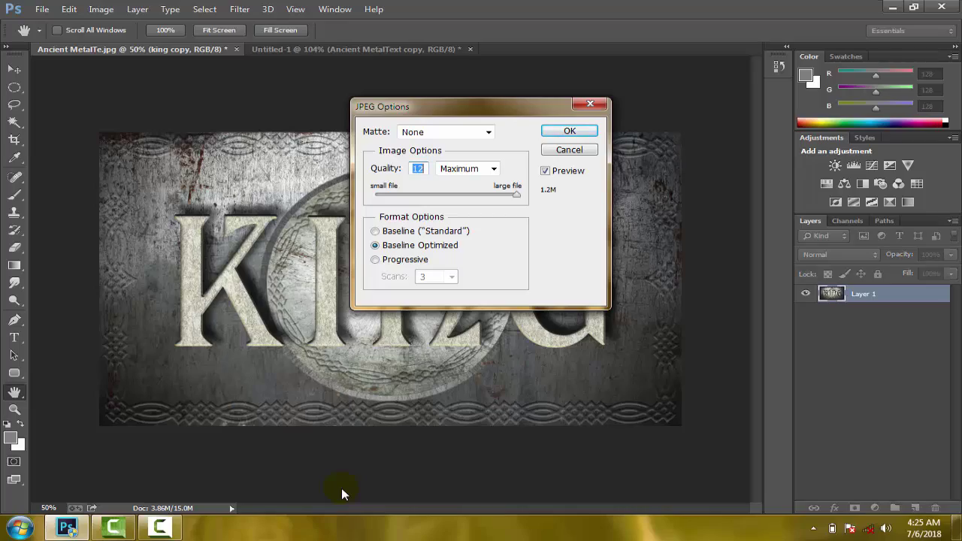
left_click(564, 130)
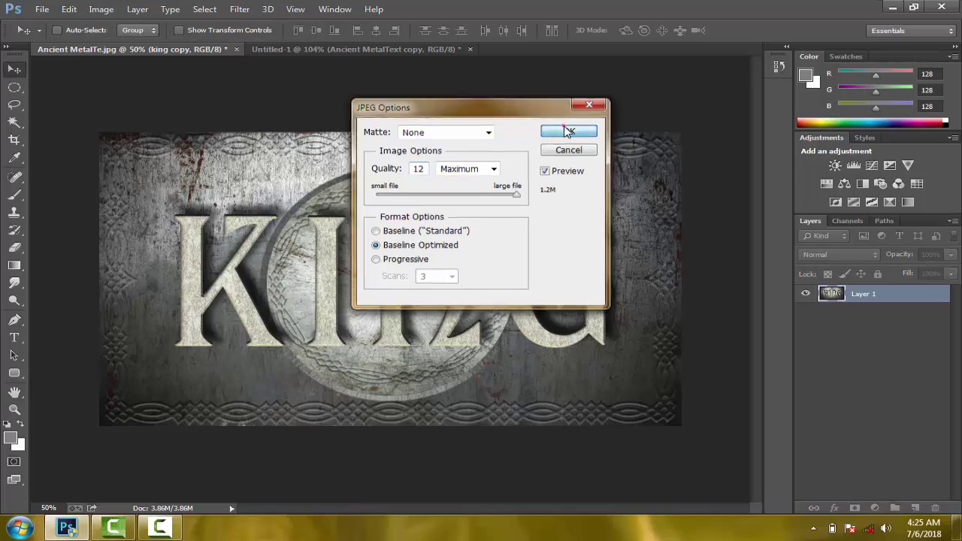